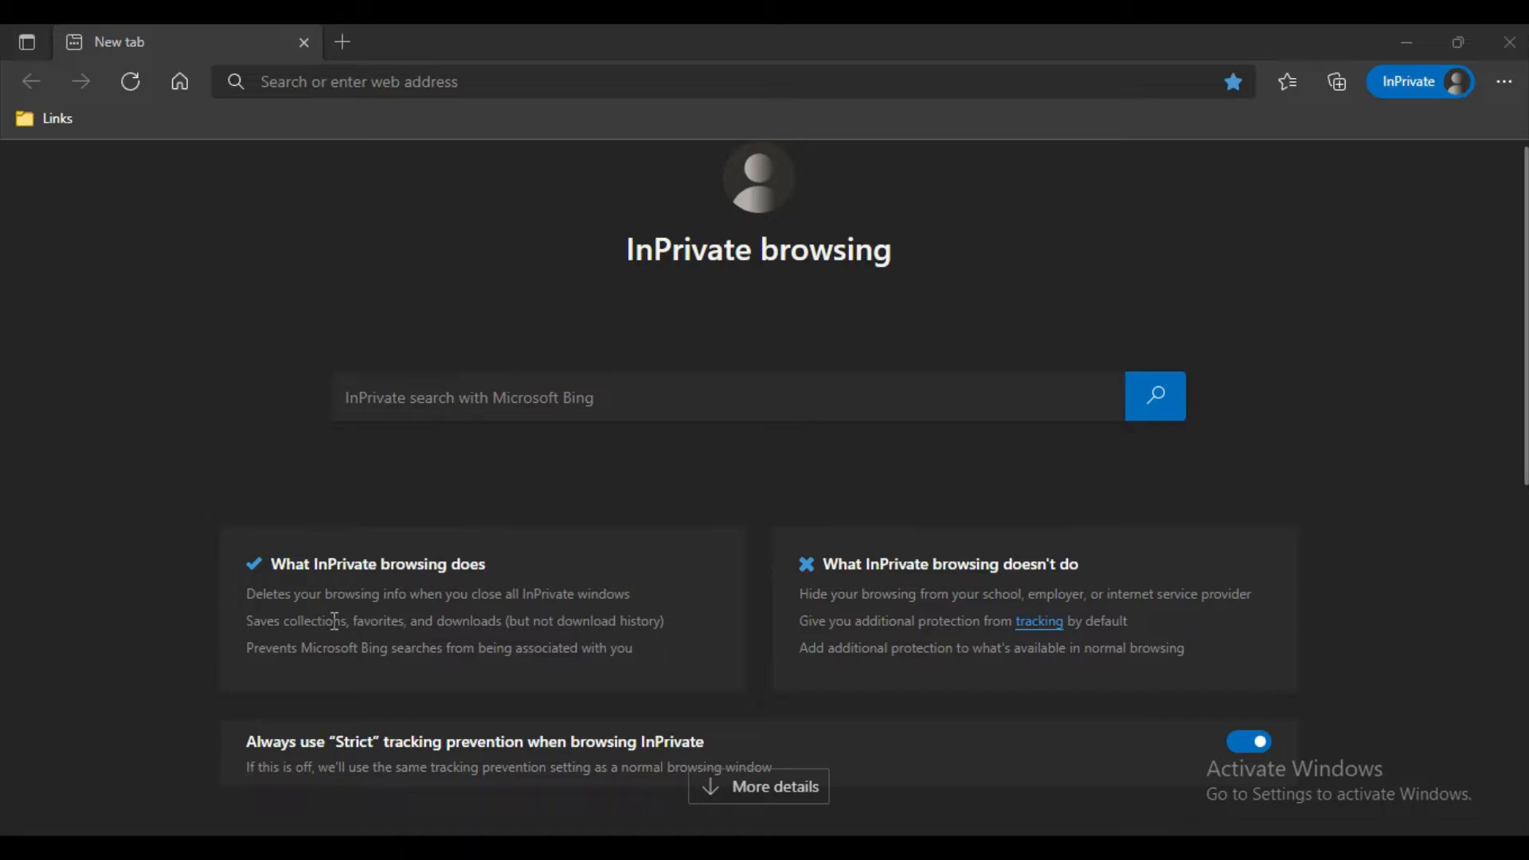
Step: Open the Gmail sign-in page in the private browsing window
scroll(192, 564, "down", 3)
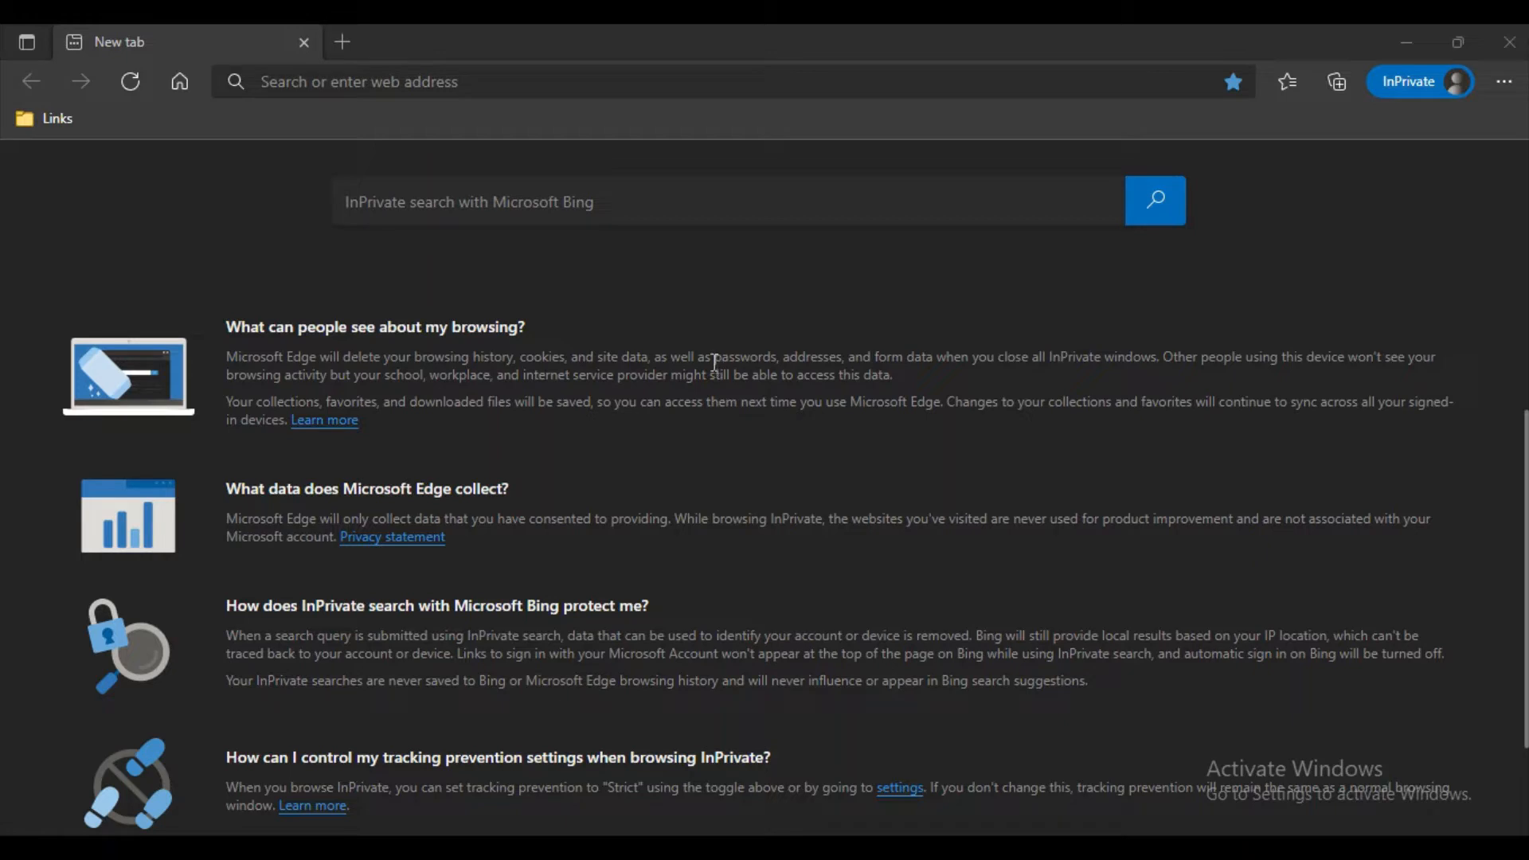
scroll(714, 362, "up", 5)
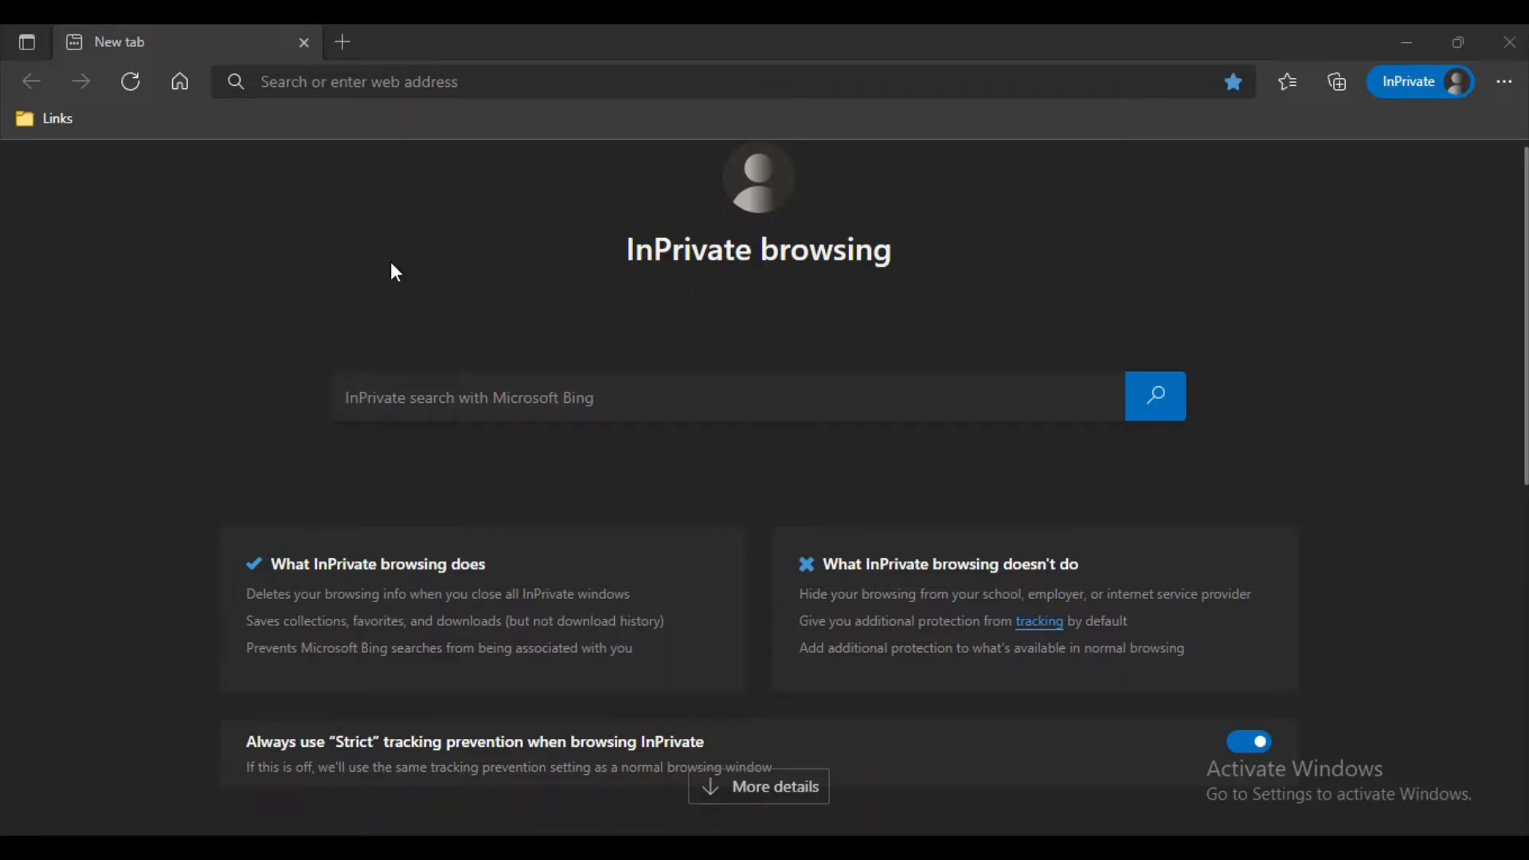
left_click(359, 83)
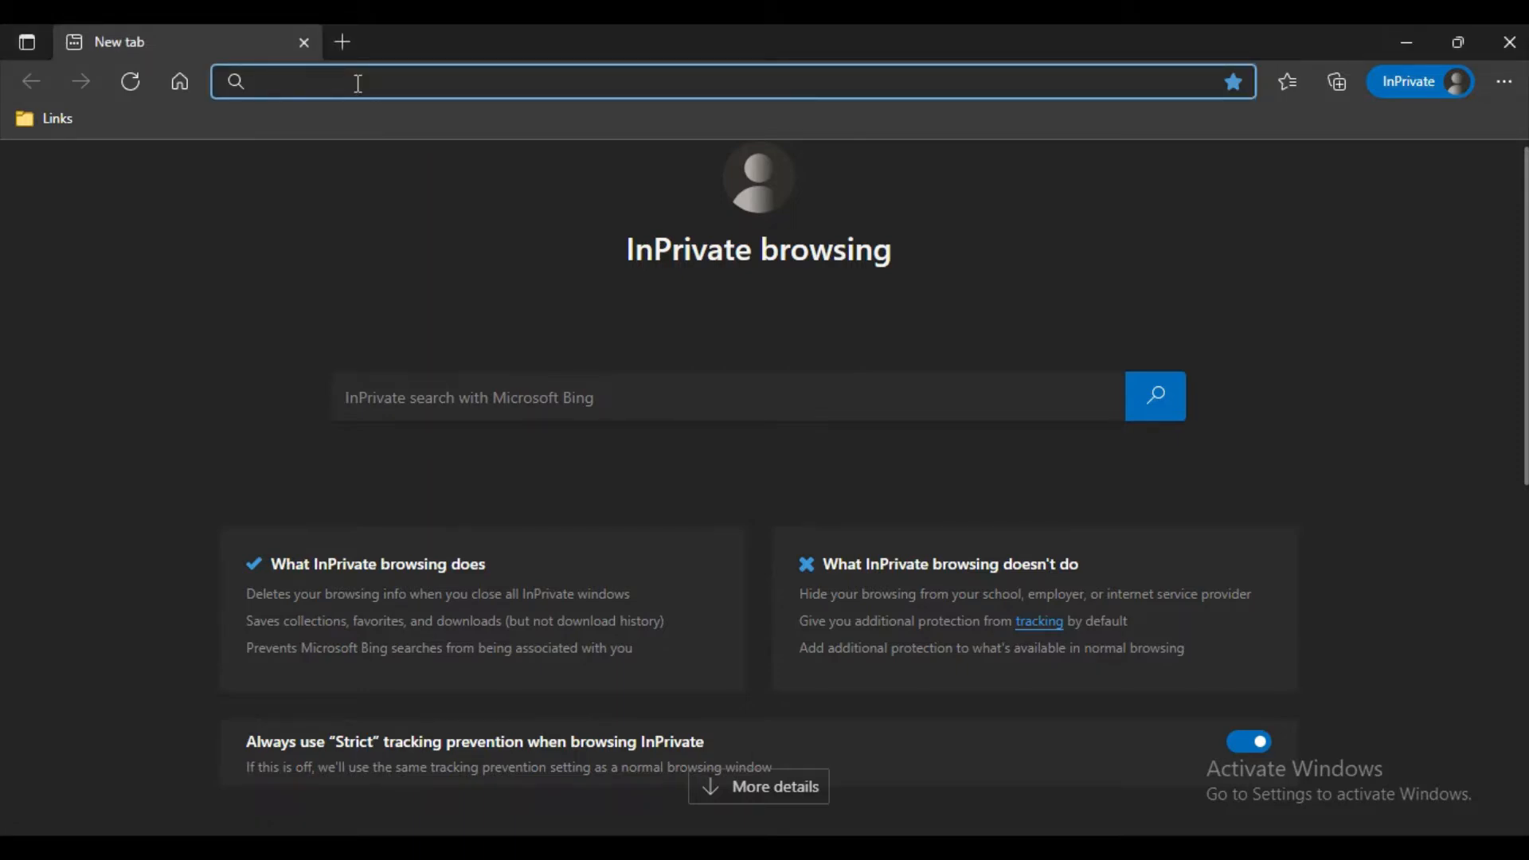
type("gmail")
key("Return")
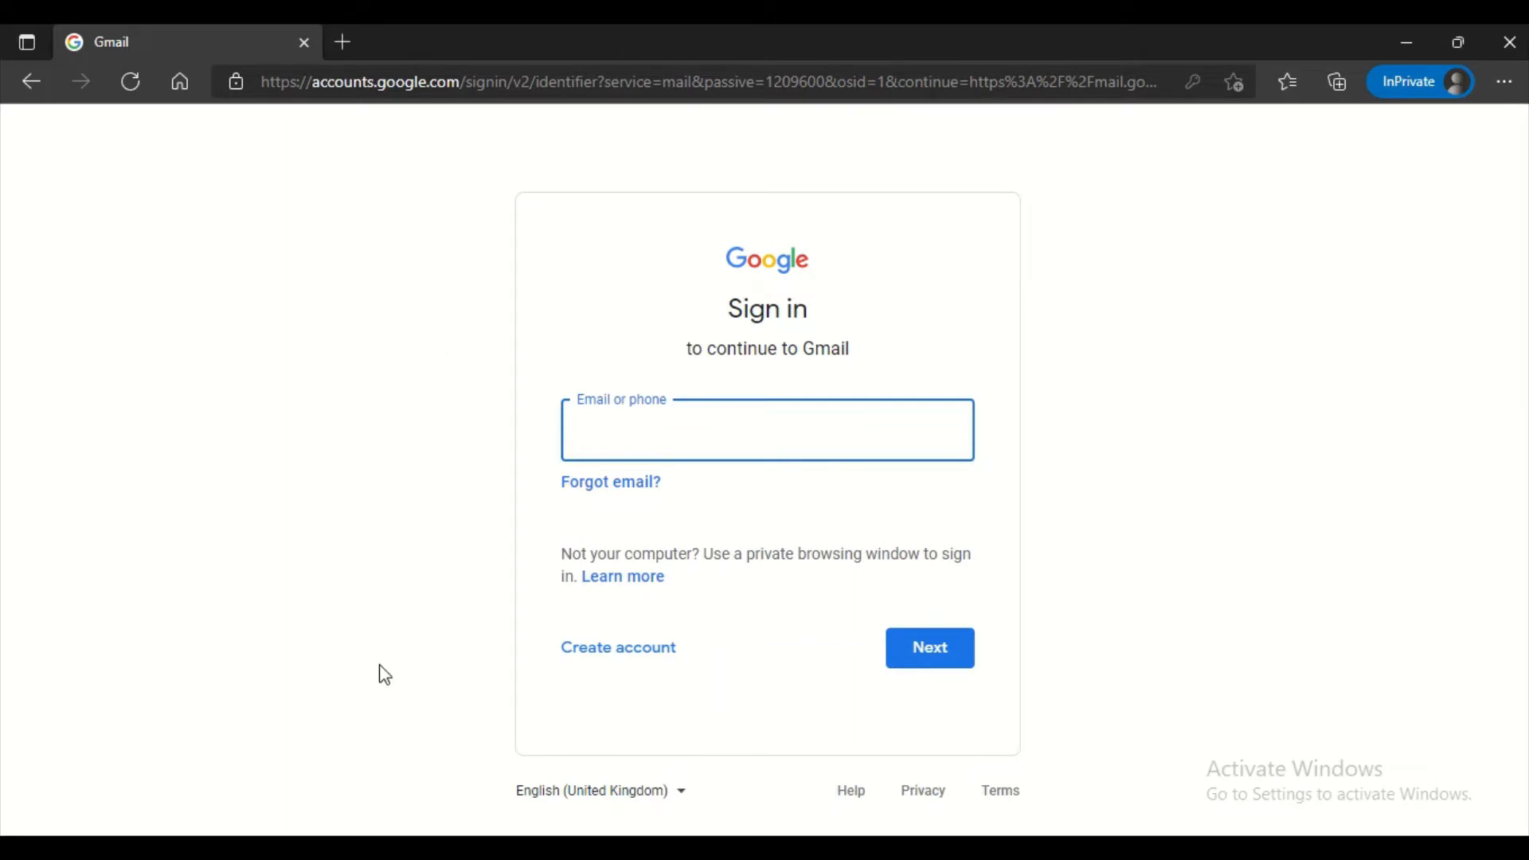
Step: Enter the account's e-mail address on the Google sign-in page and continue to the password prompt
left_click(615, 424)
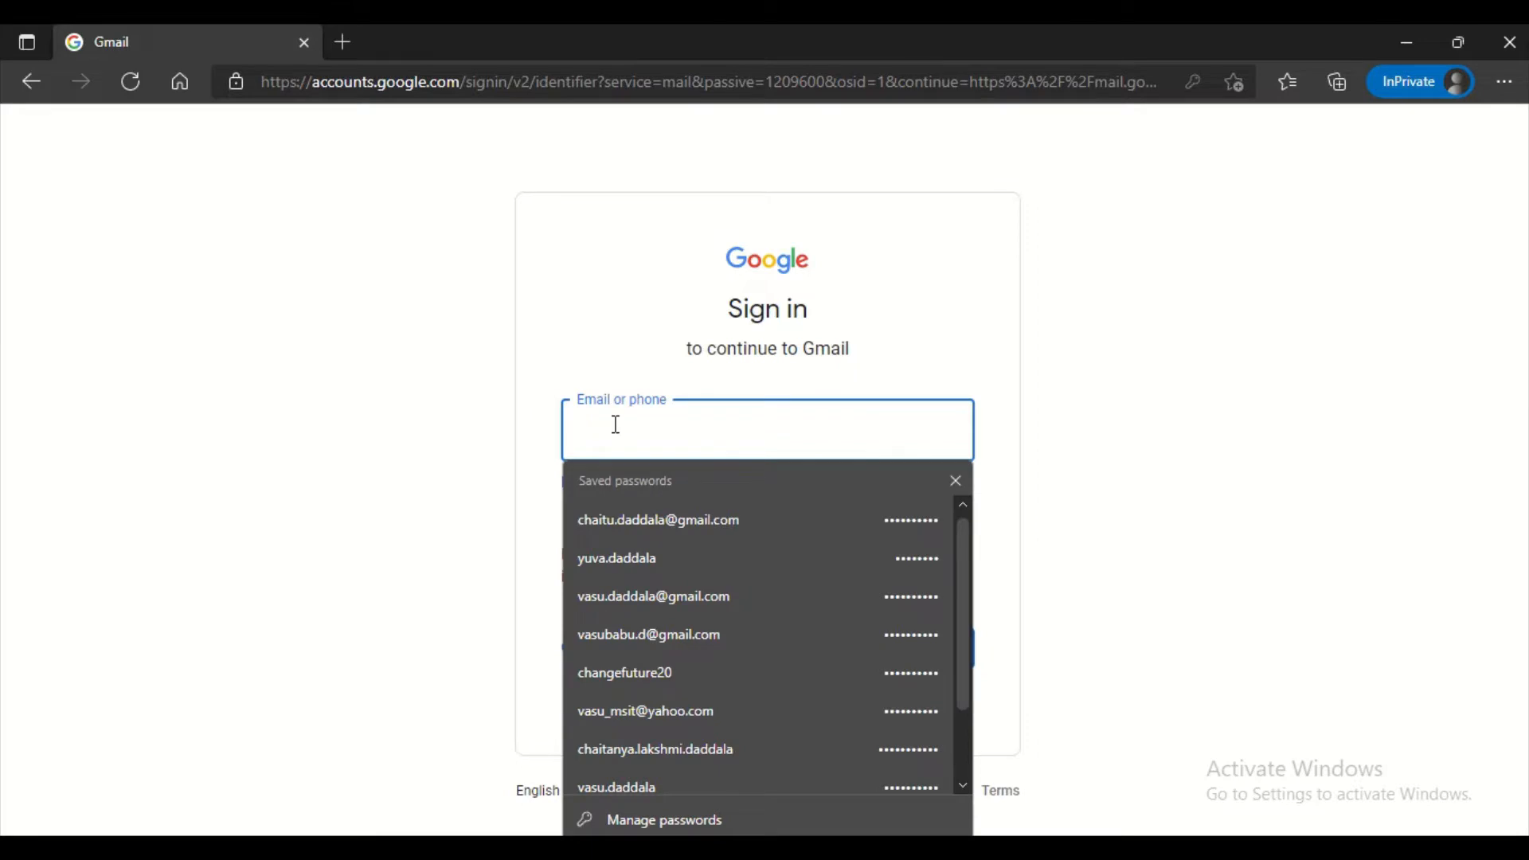
type("tv")
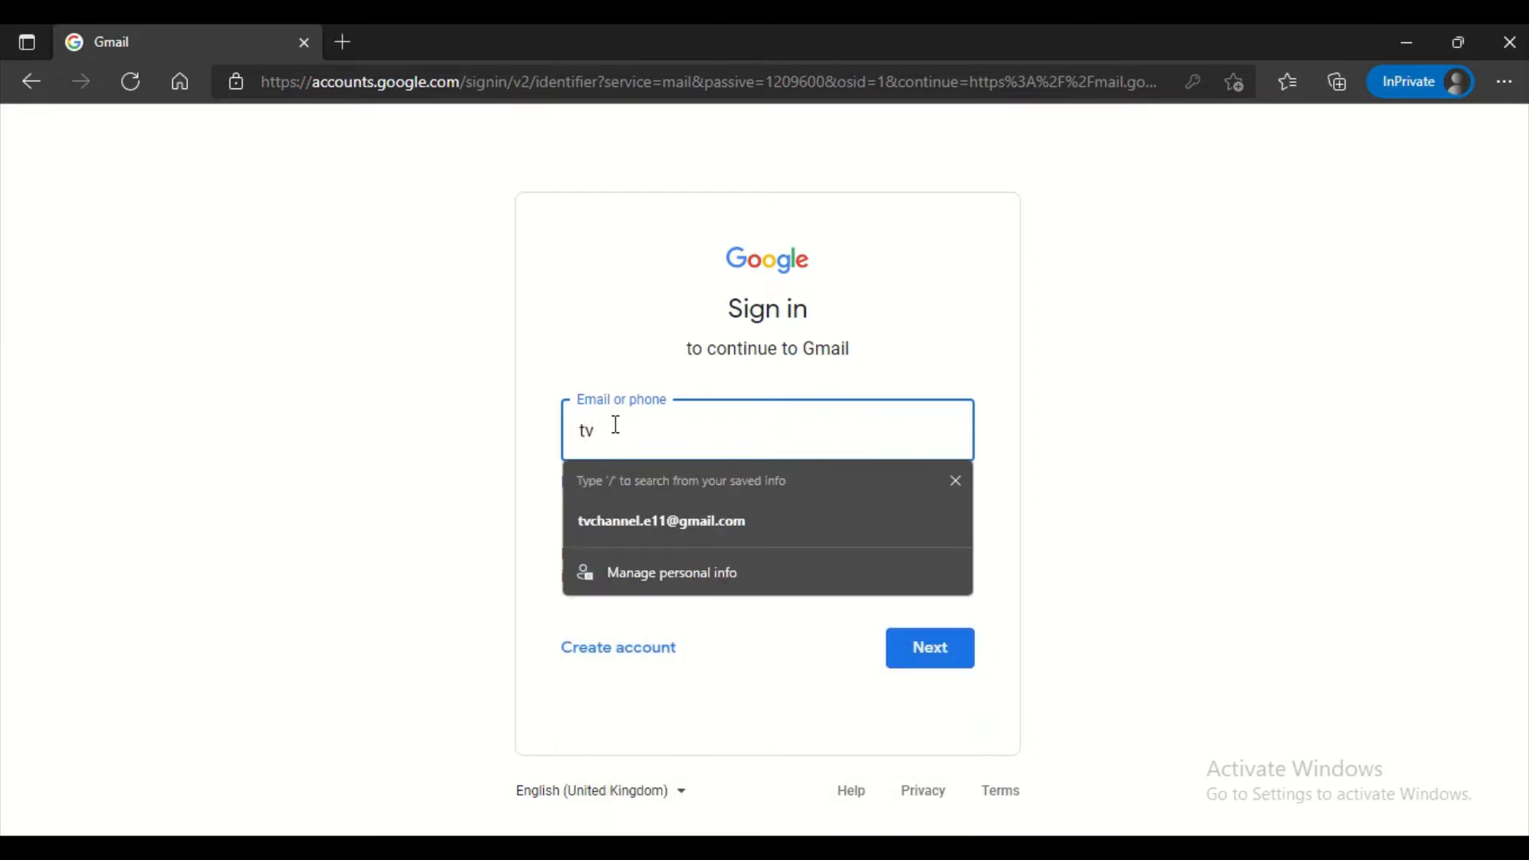
left_click(673, 519)
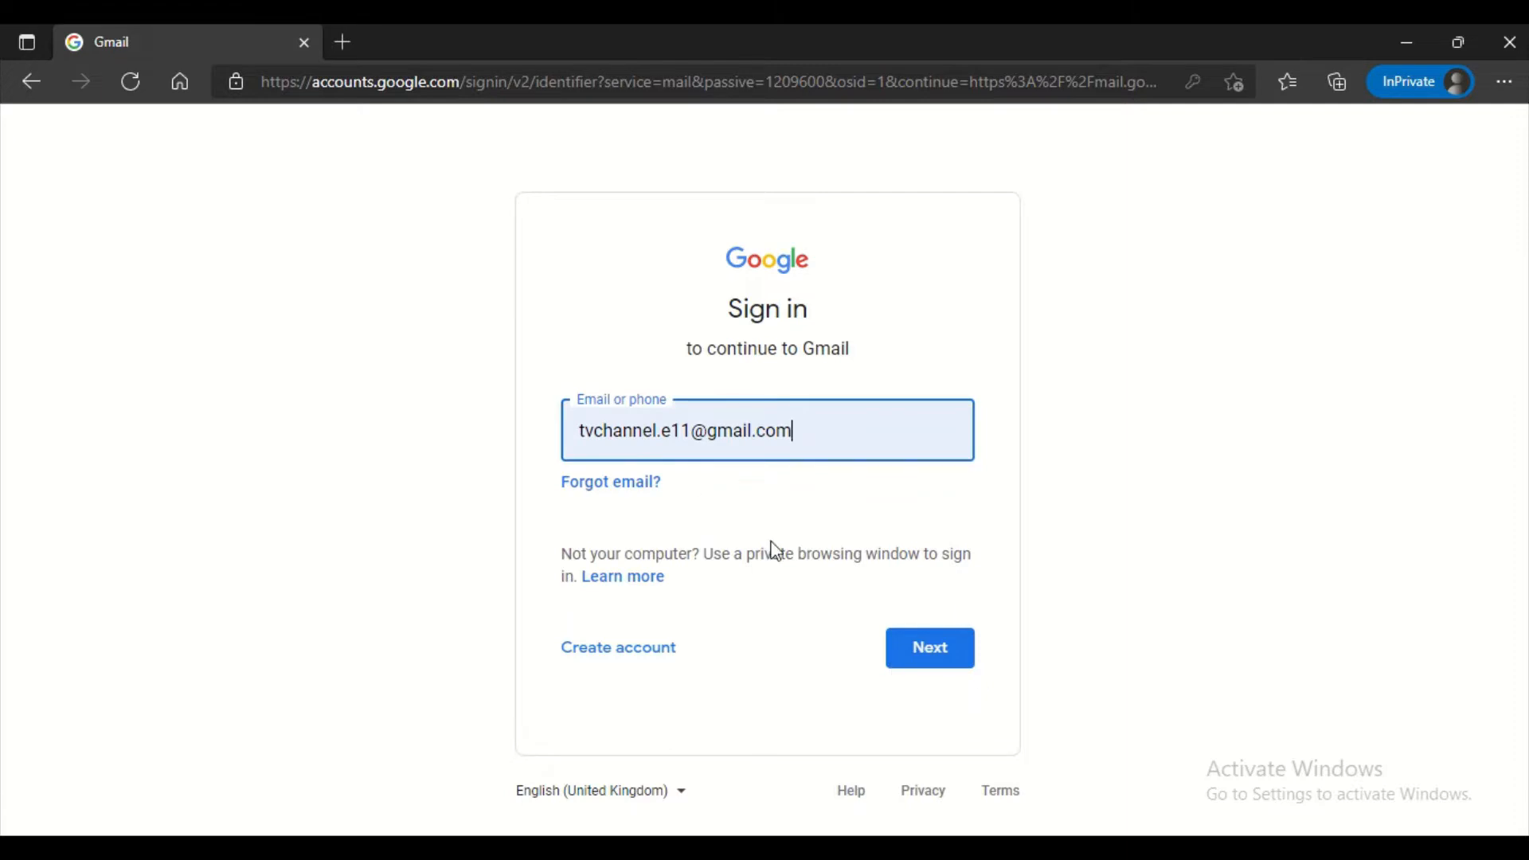
left_click(922, 663)
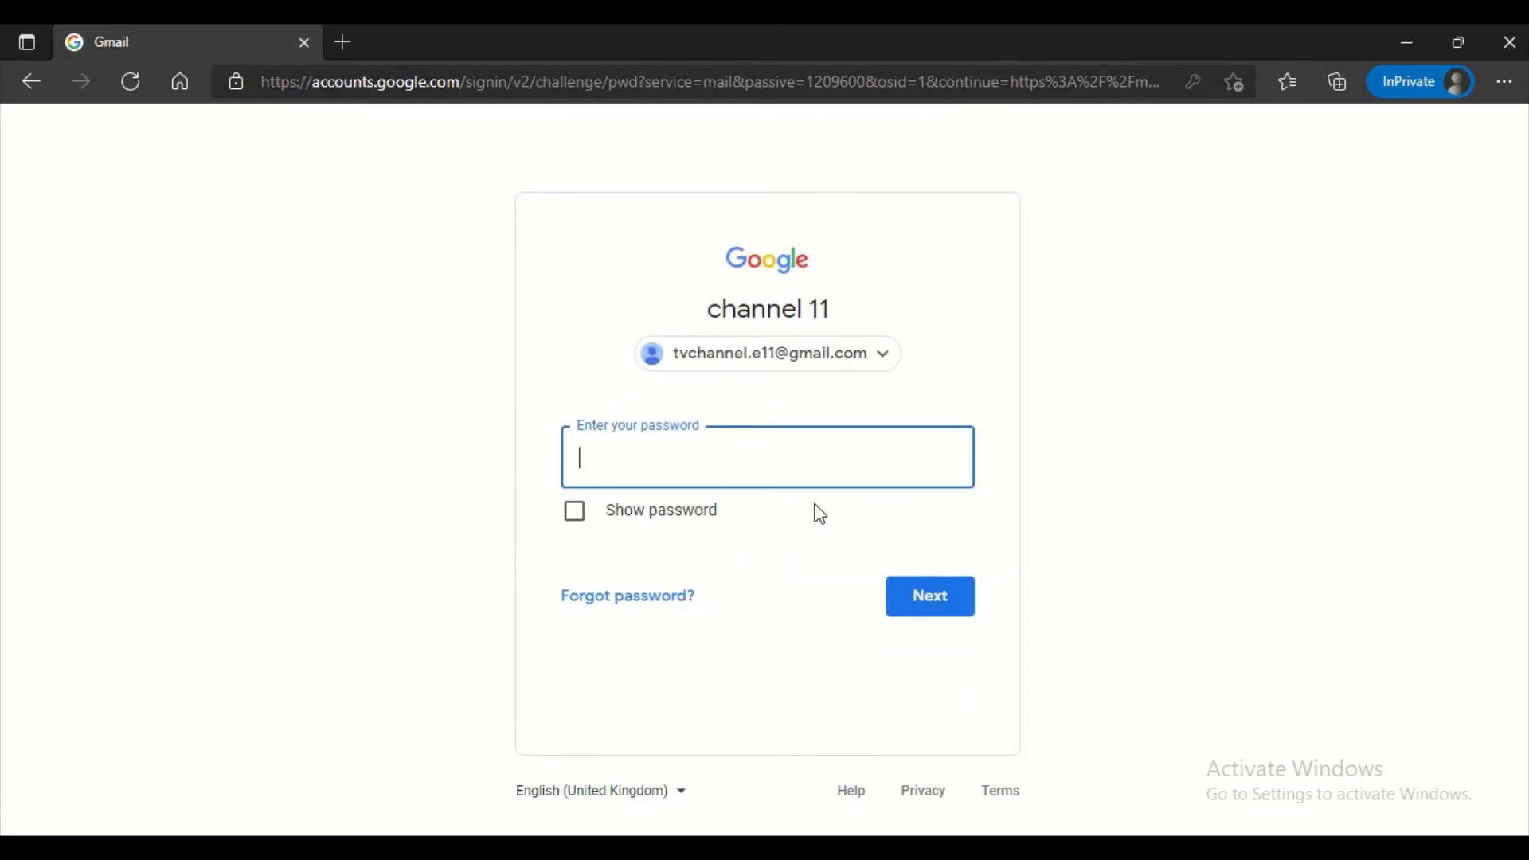
Step: Enter the account password to sign in to Gmail and decline the recommendation to switch to Chrome
type("••••••••••")
left_click(924, 610)
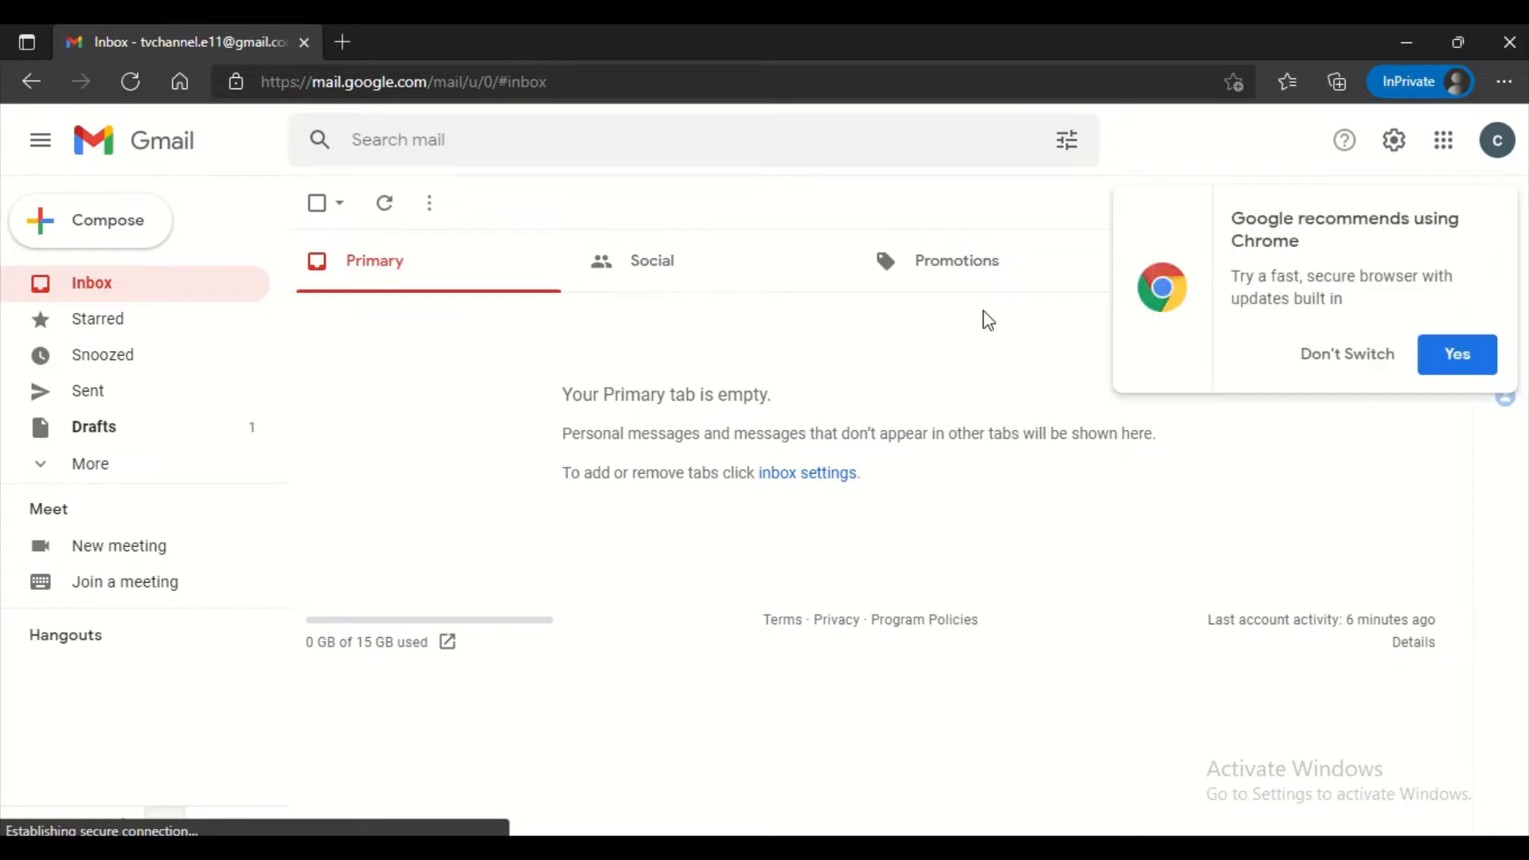
left_click(1329, 366)
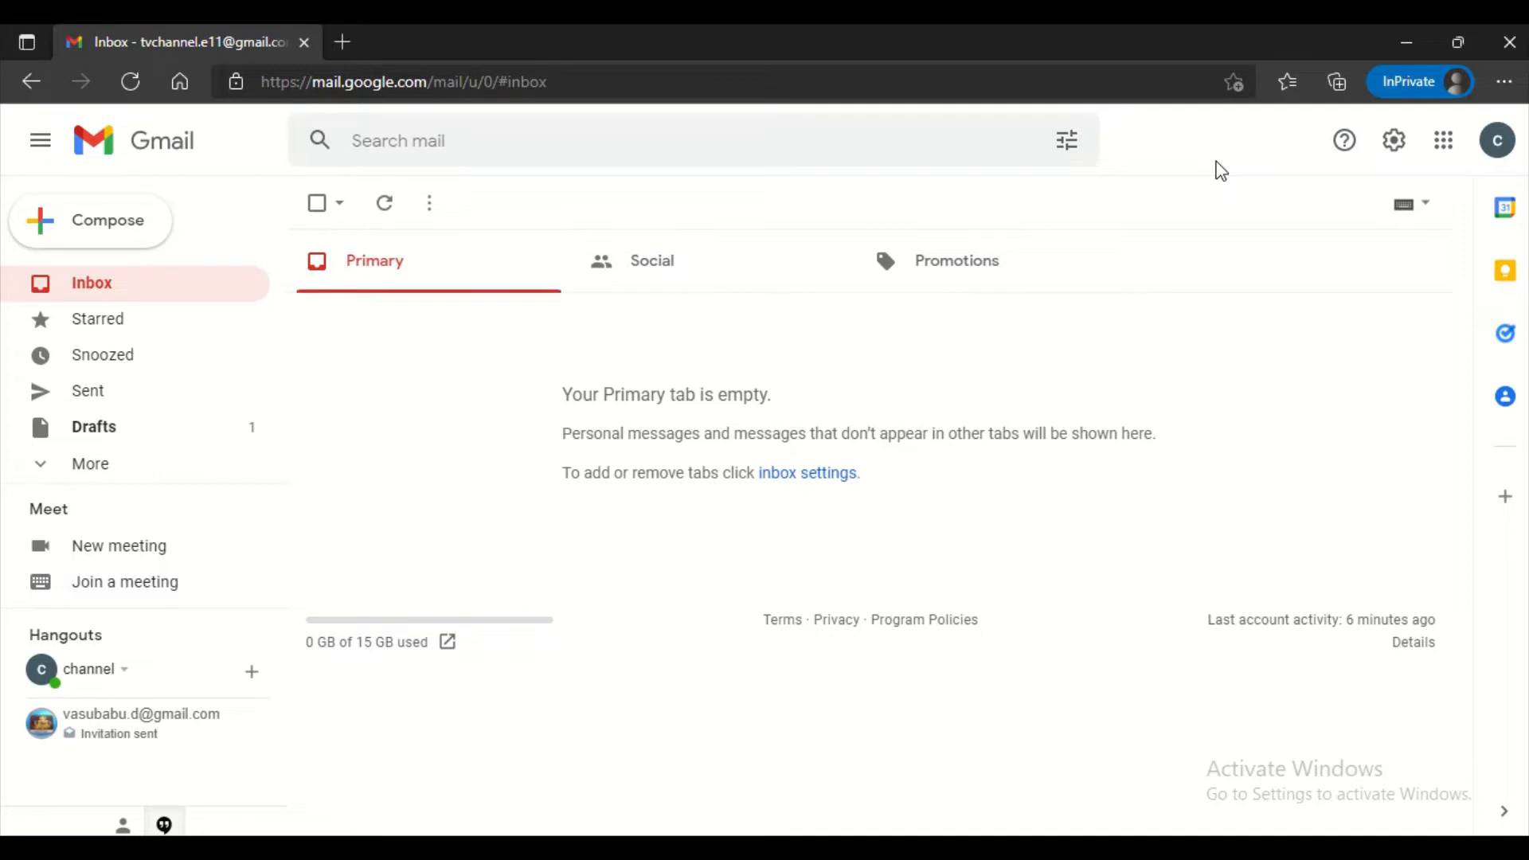
Step: Look through the available Google apps and open Google Chat
left_click(1442, 148)
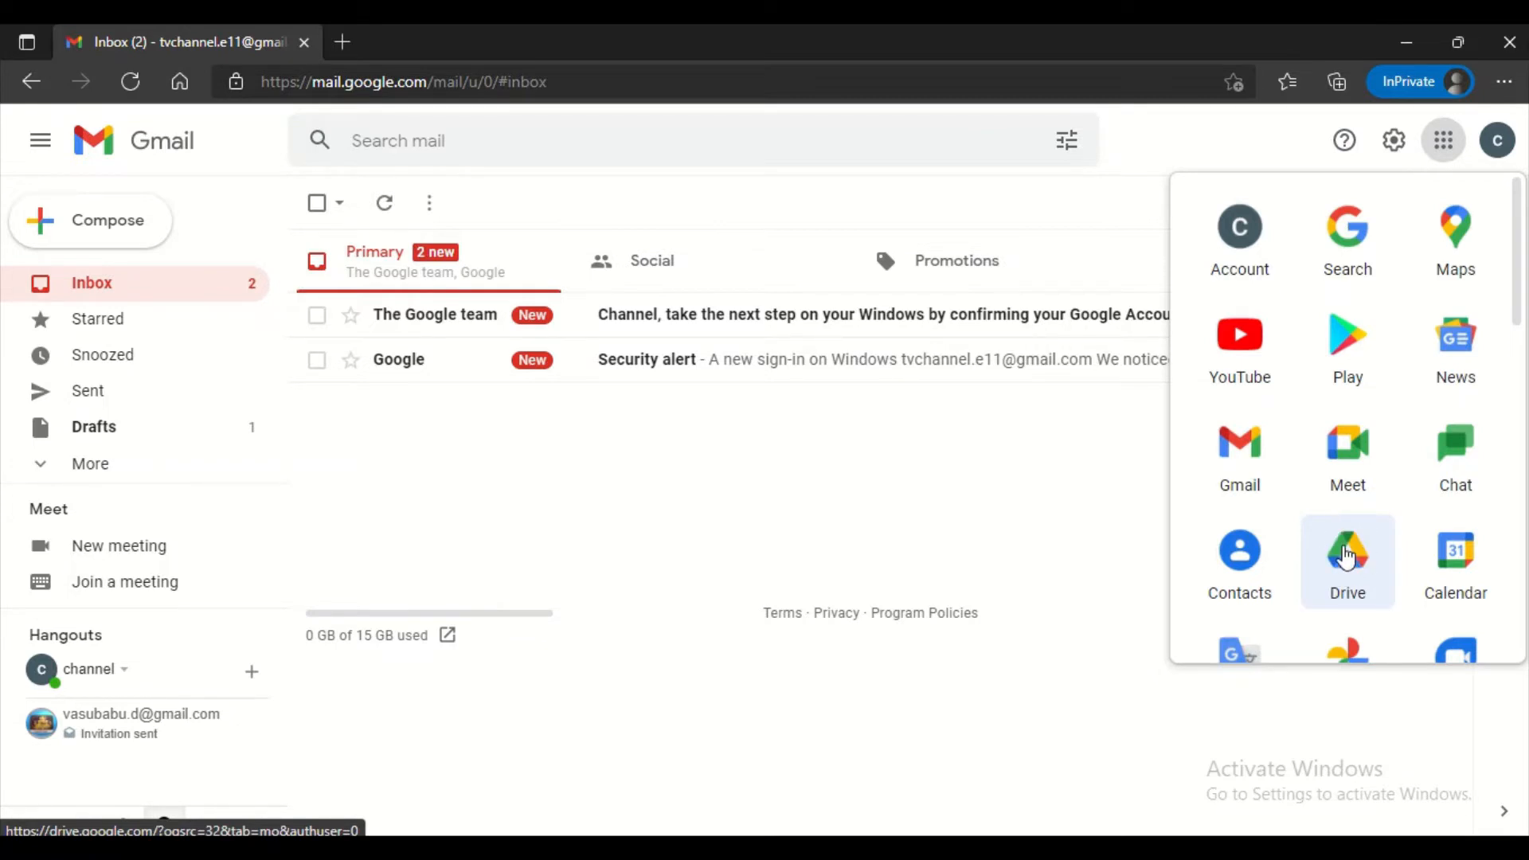
scroll(1355, 555, "down", 4)
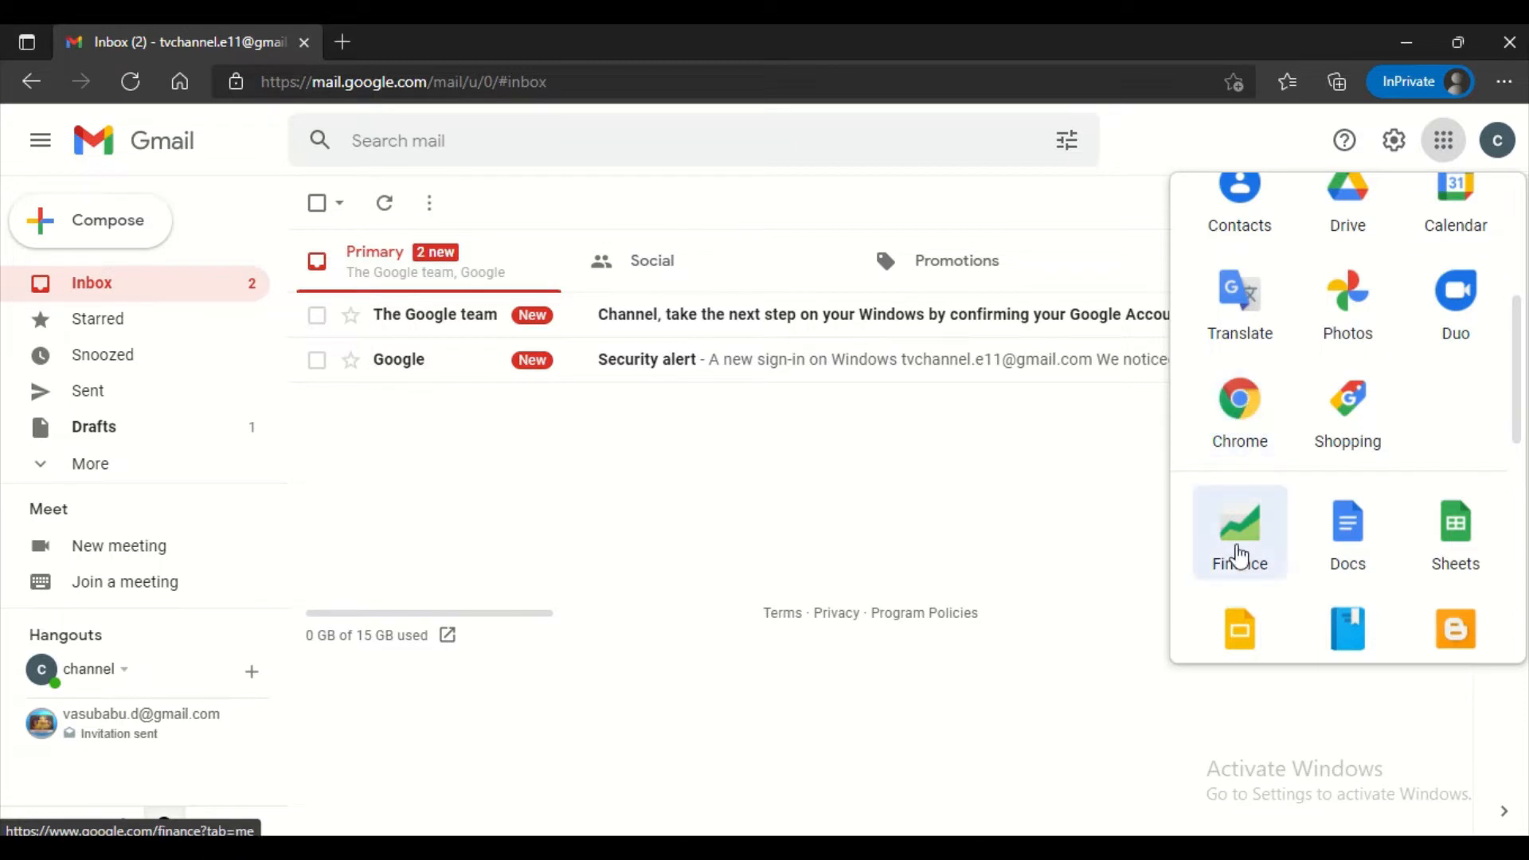
scroll(1320, 521, "down", 2)
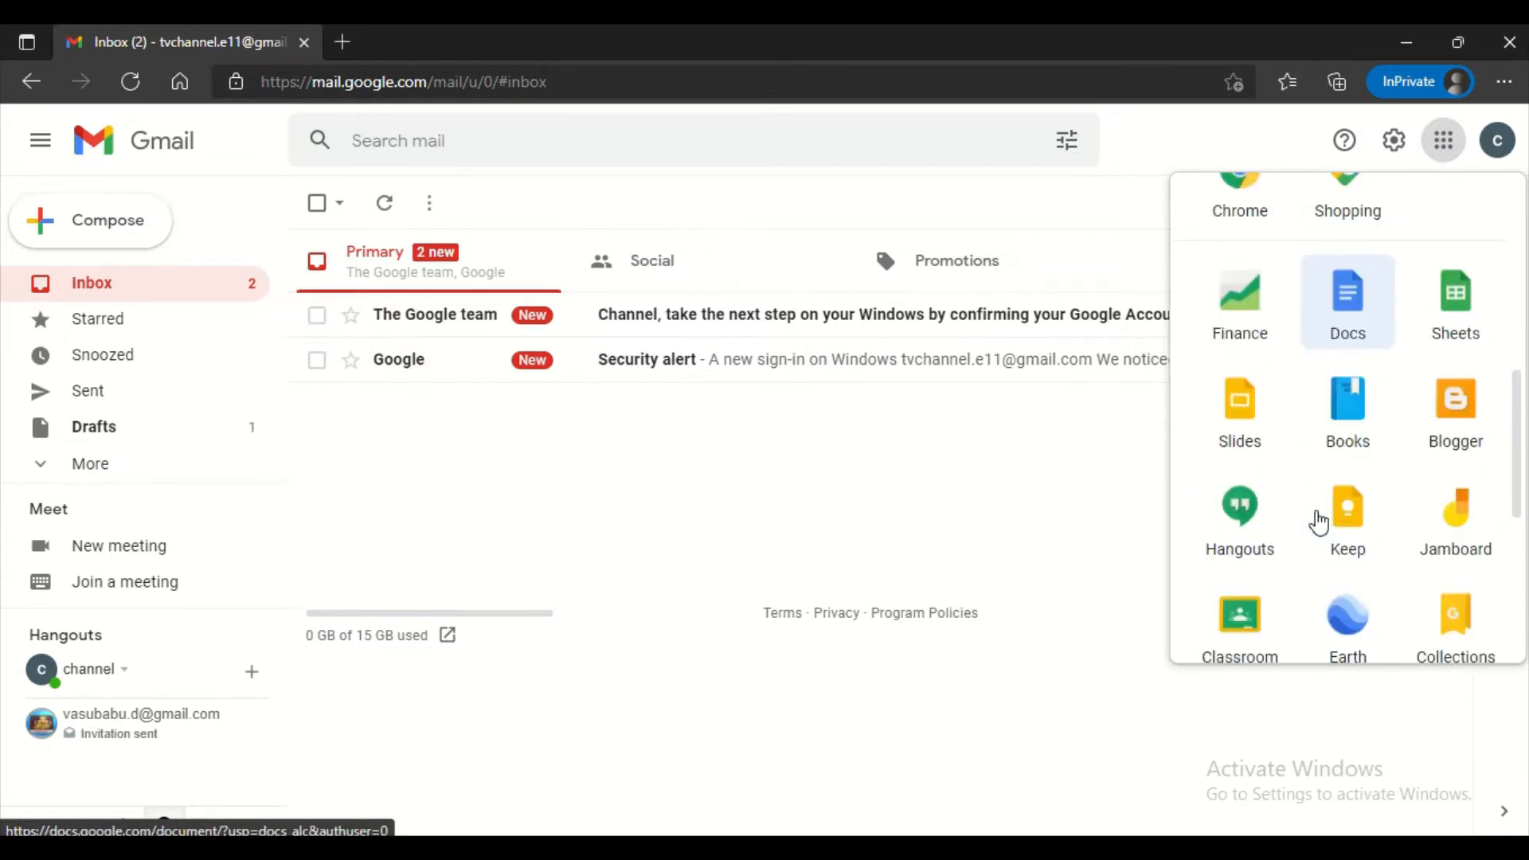
scroll(1322, 516, "up", 3)
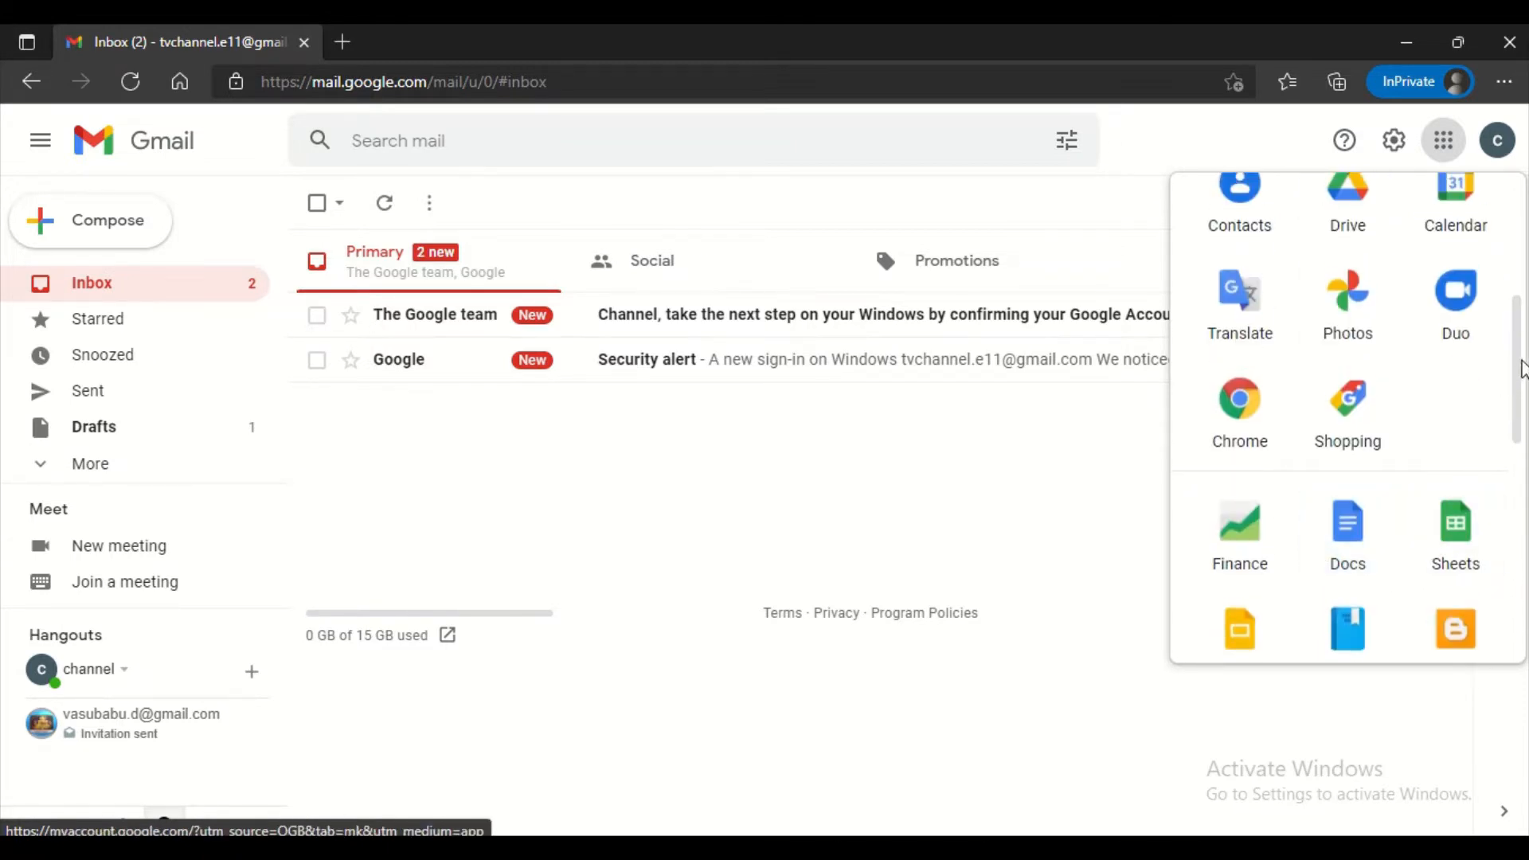
scroll(1519, 399, "down", 2)
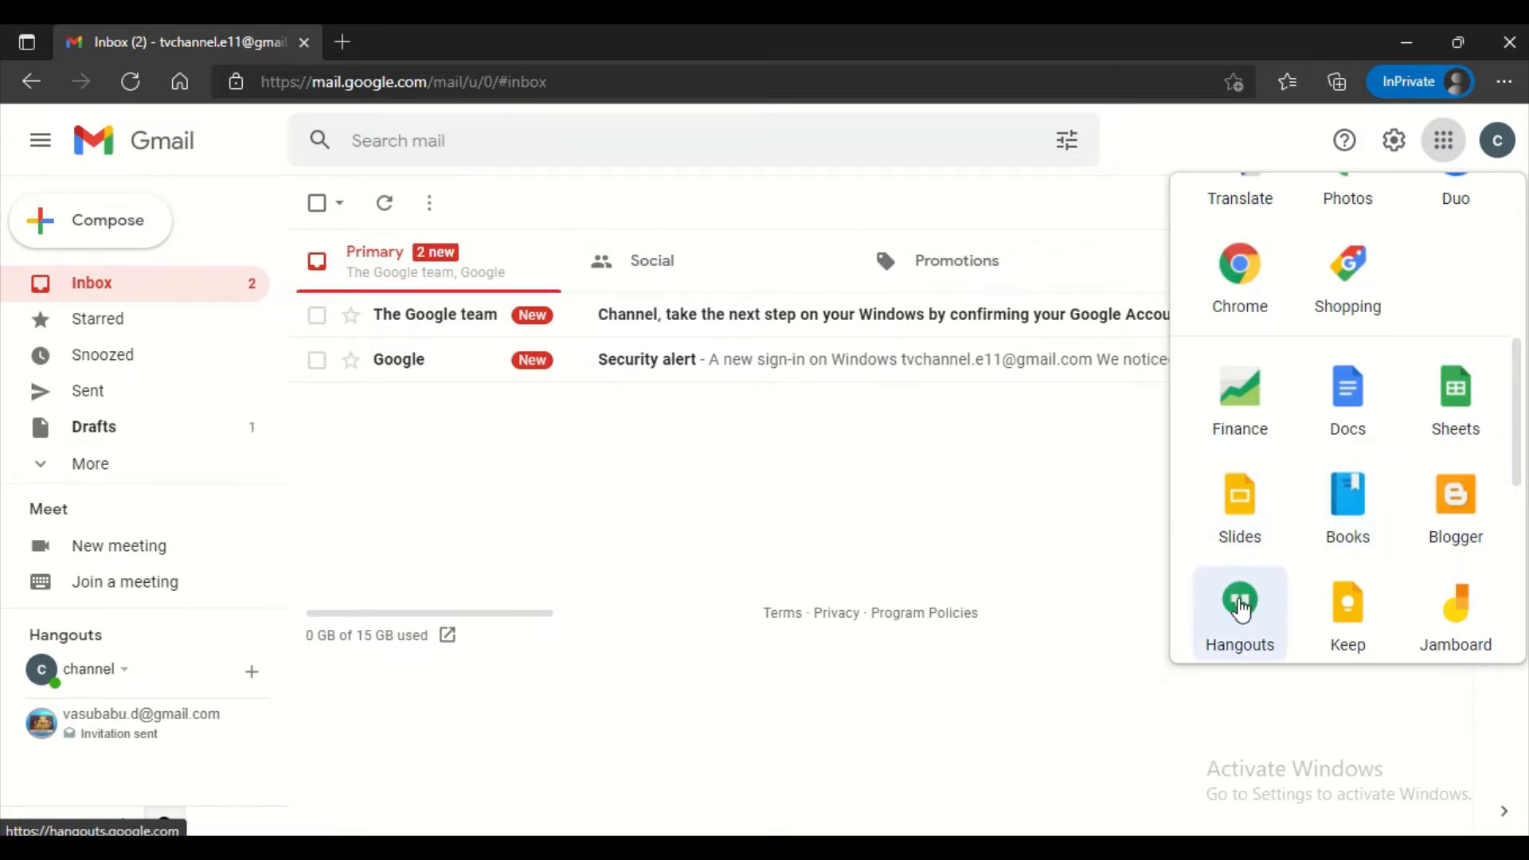
scroll(1350, 547, "down", 5)
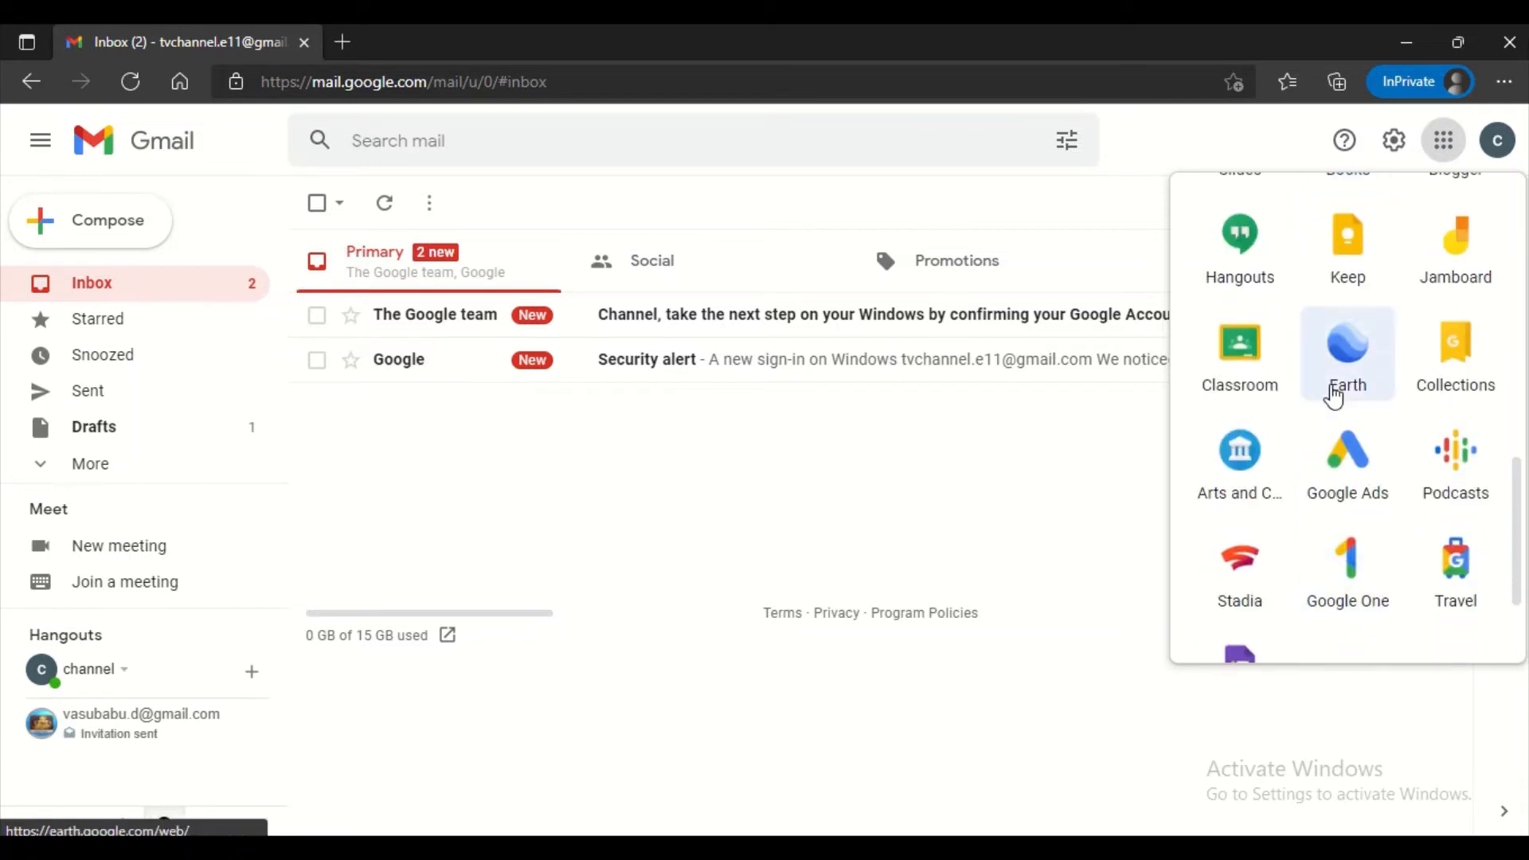
scroll(1335, 394, "up", 10)
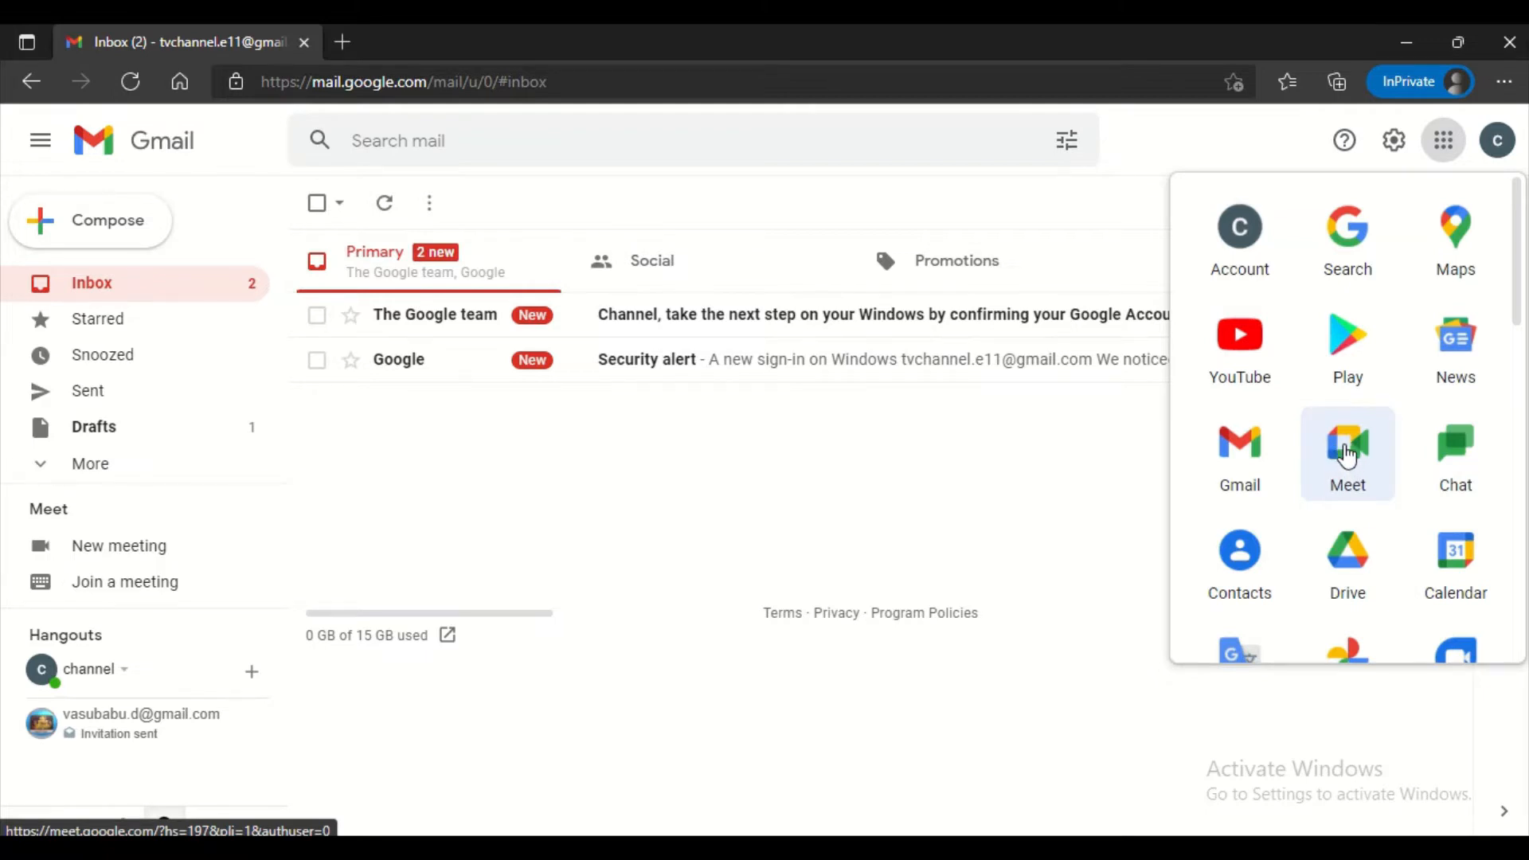
left_click(1454, 455)
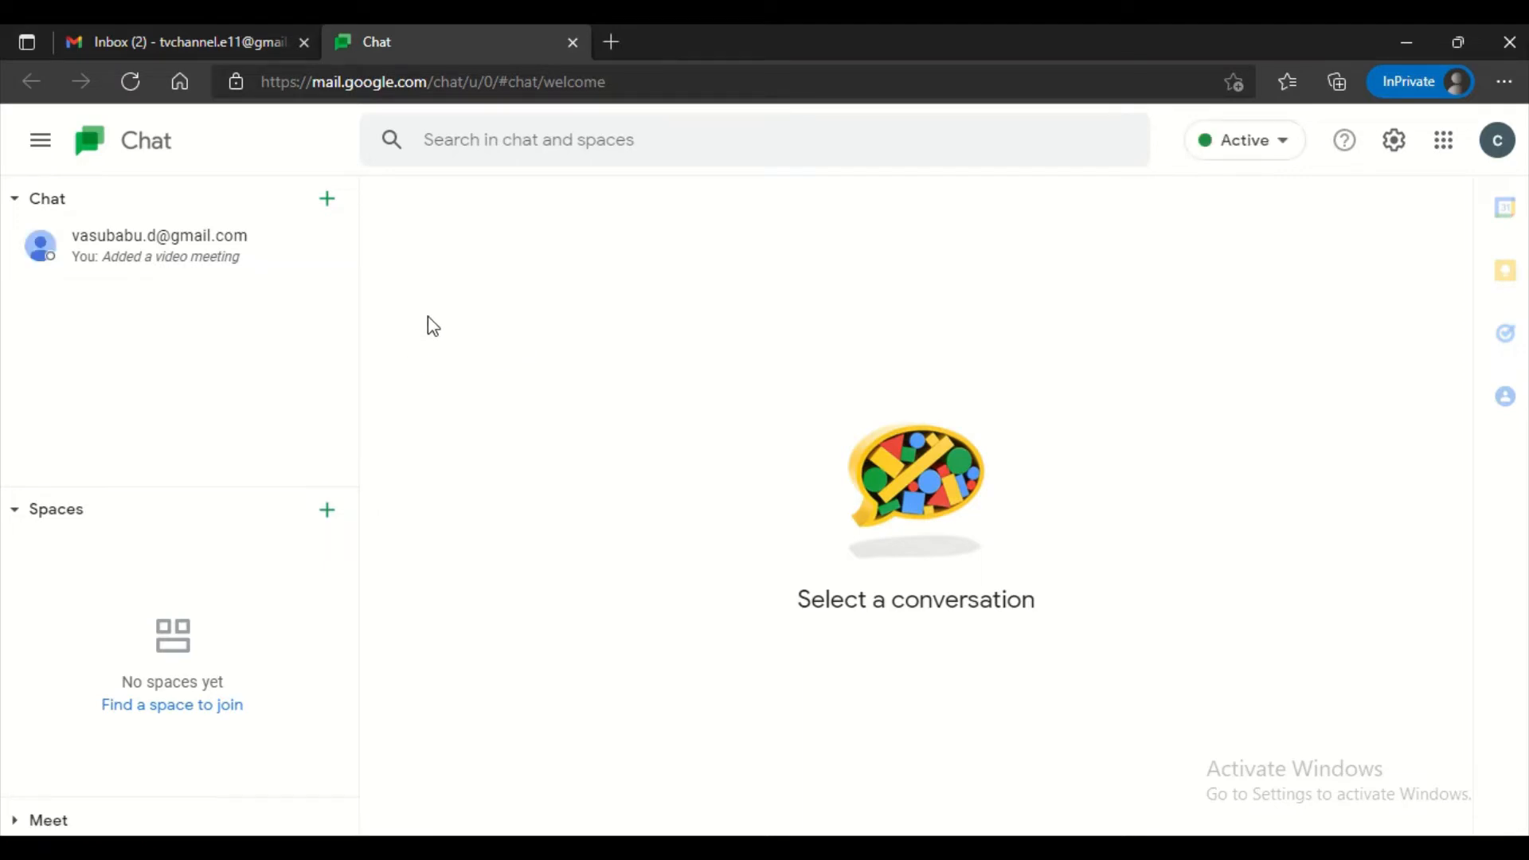
left_click(503, 133)
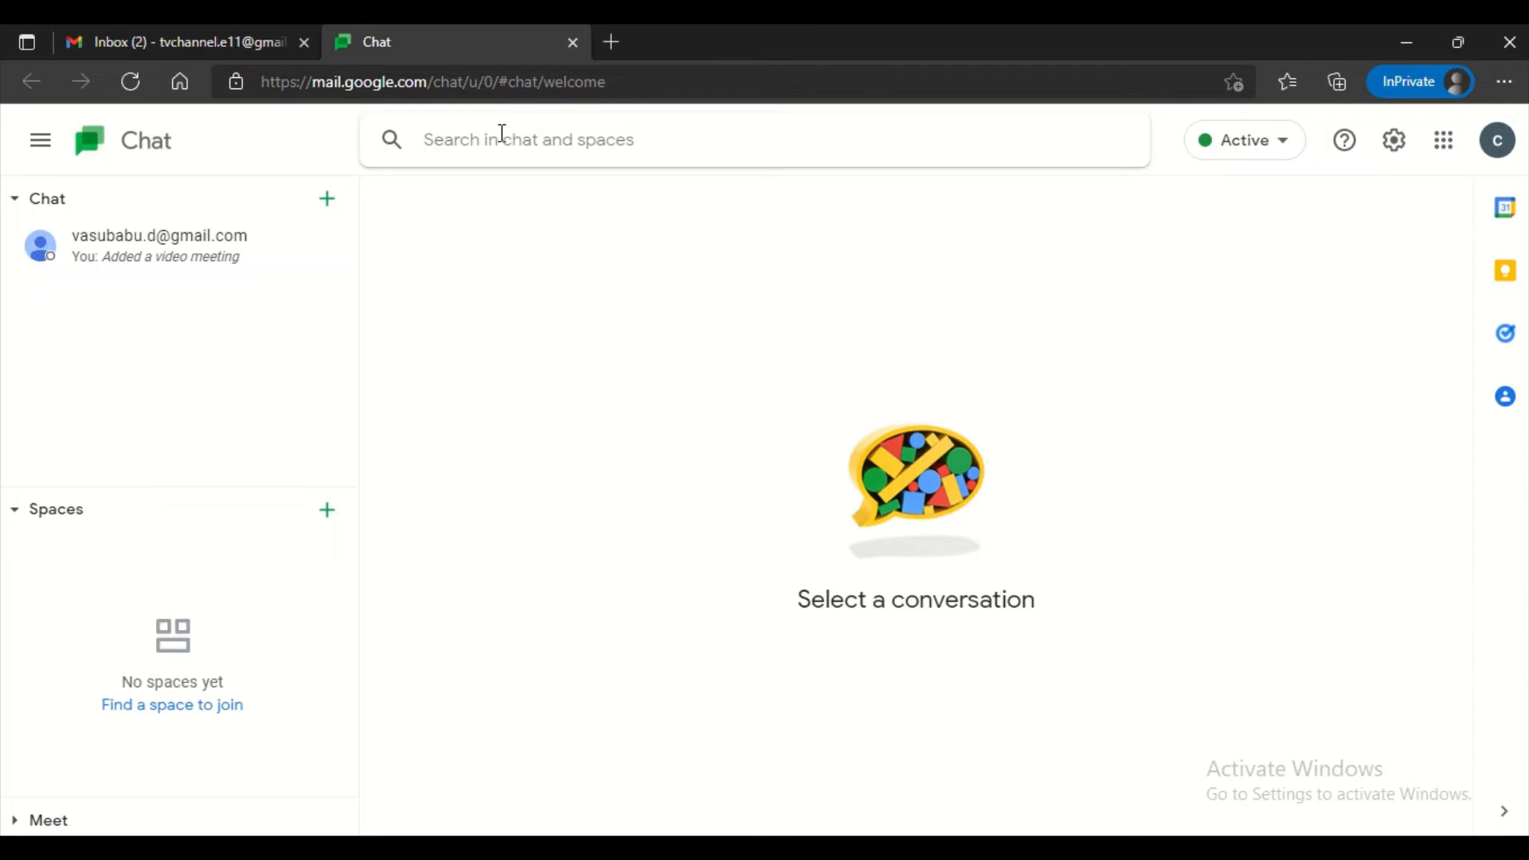
type("v")
key("BackSpace")
type("vasu")
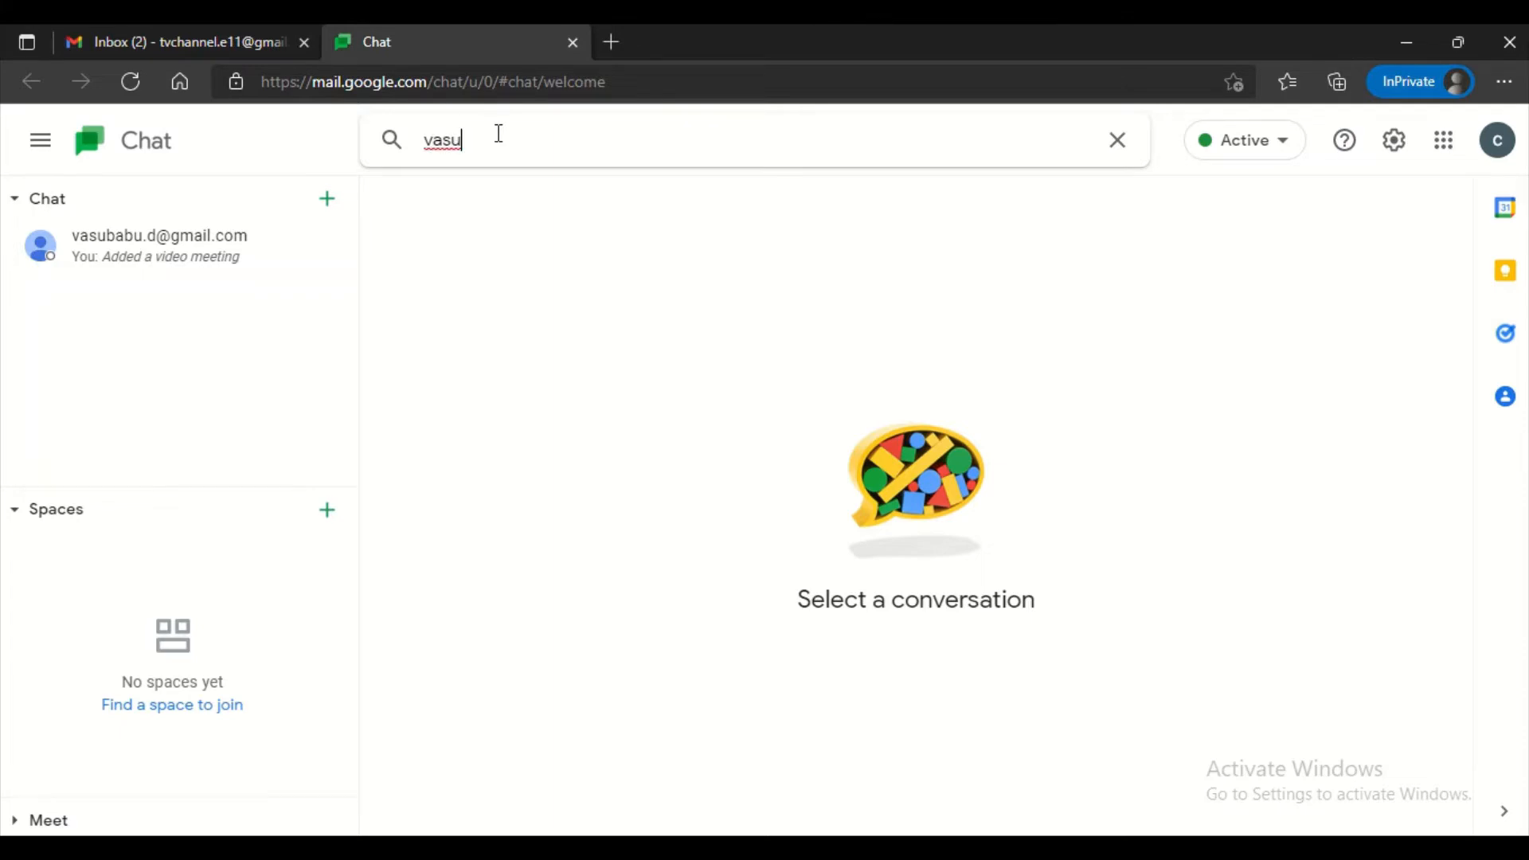
key("BackSpace")
key("BackSpace")
key("BackSpace")
key("BackSpace")
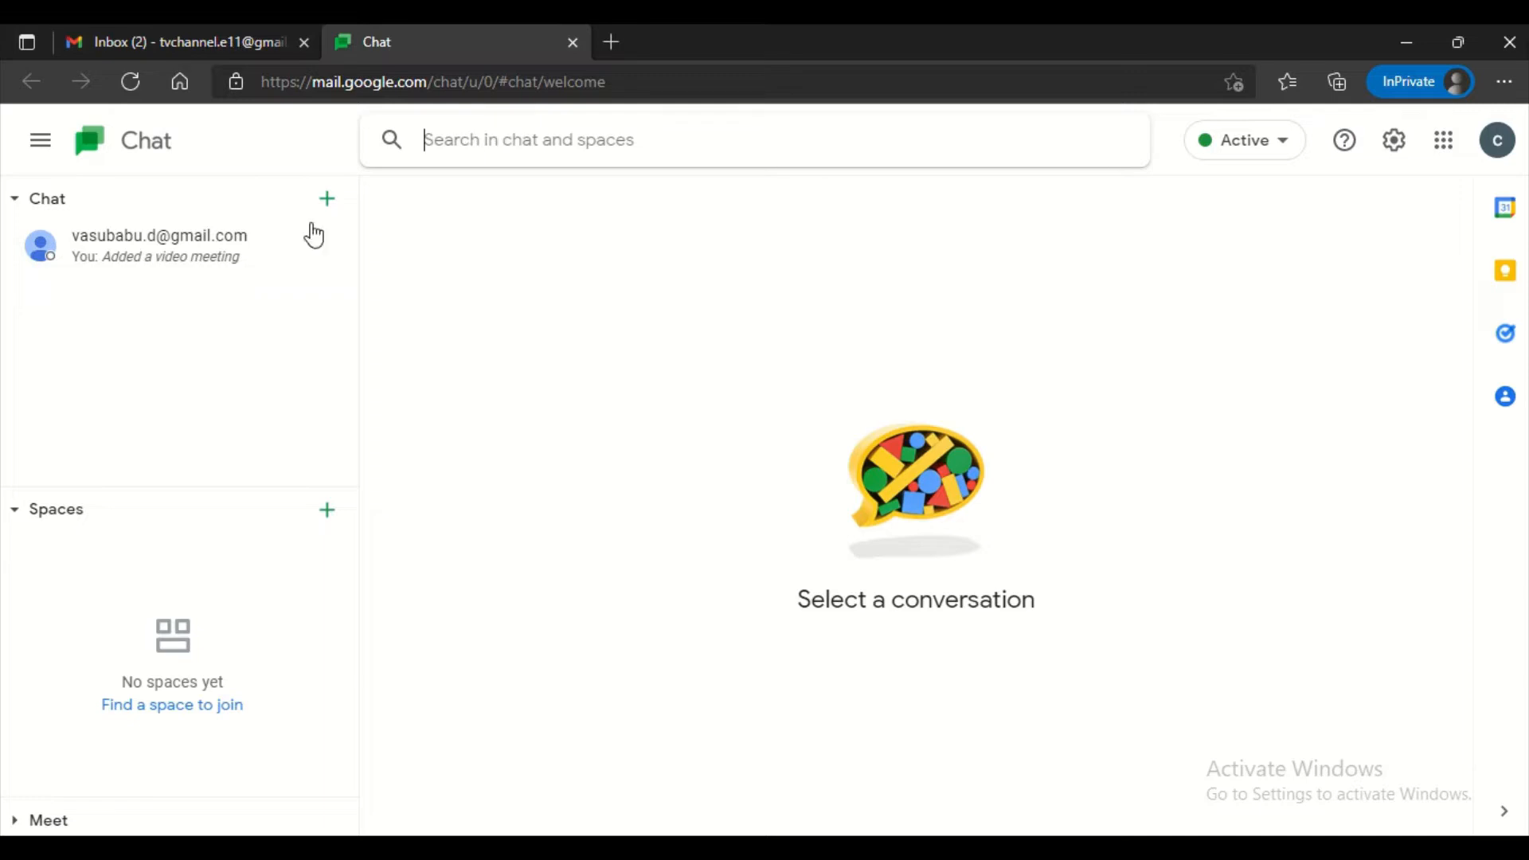
Step: Open the existing direct chat with the contact and send the message "Hi How are you"
left_click(120, 262)
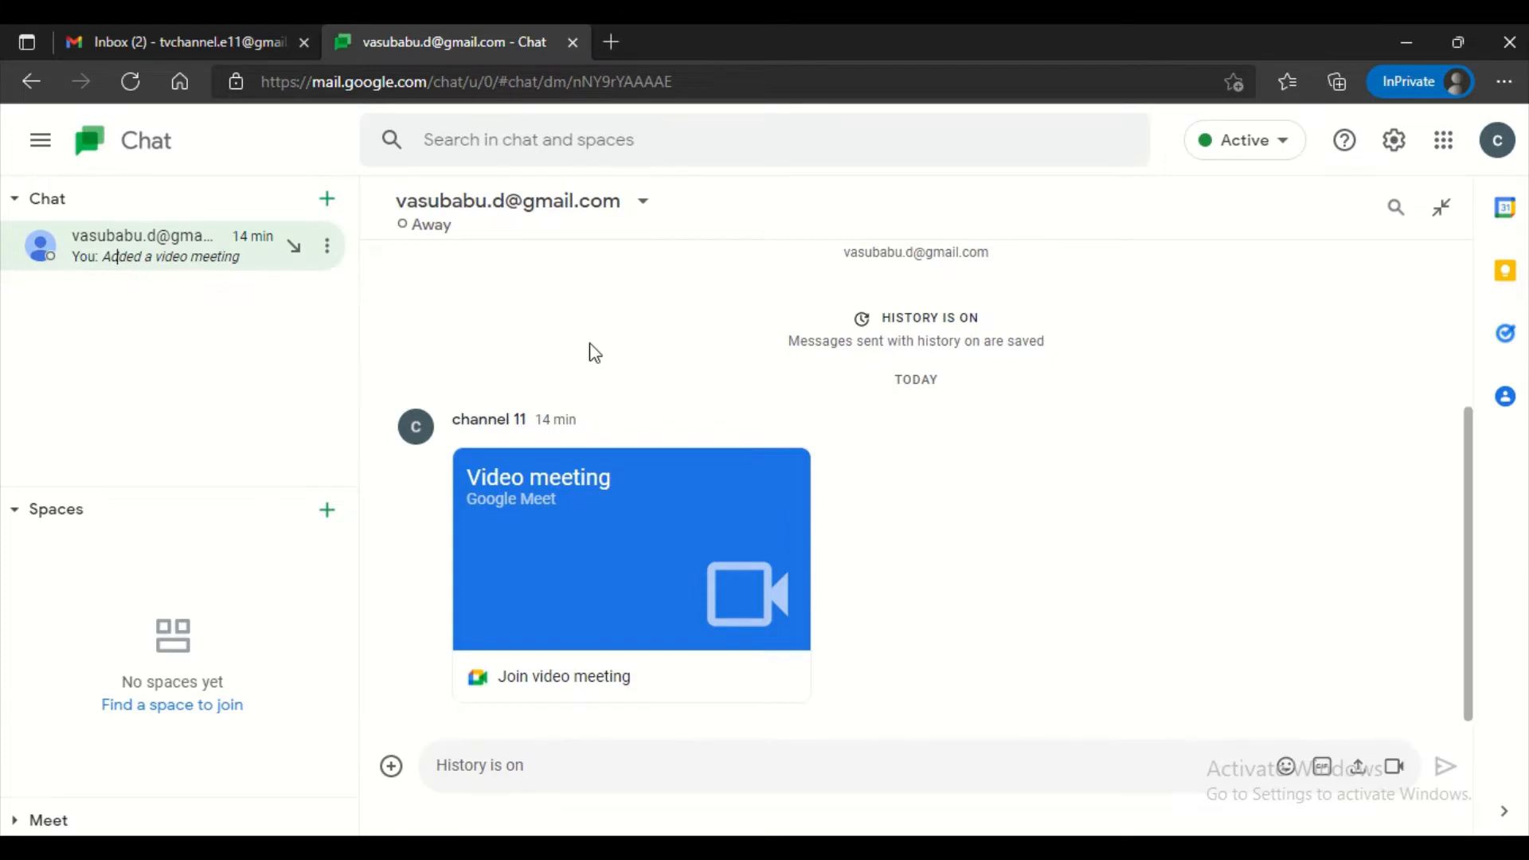
left_click(492, 767)
type("Hi")
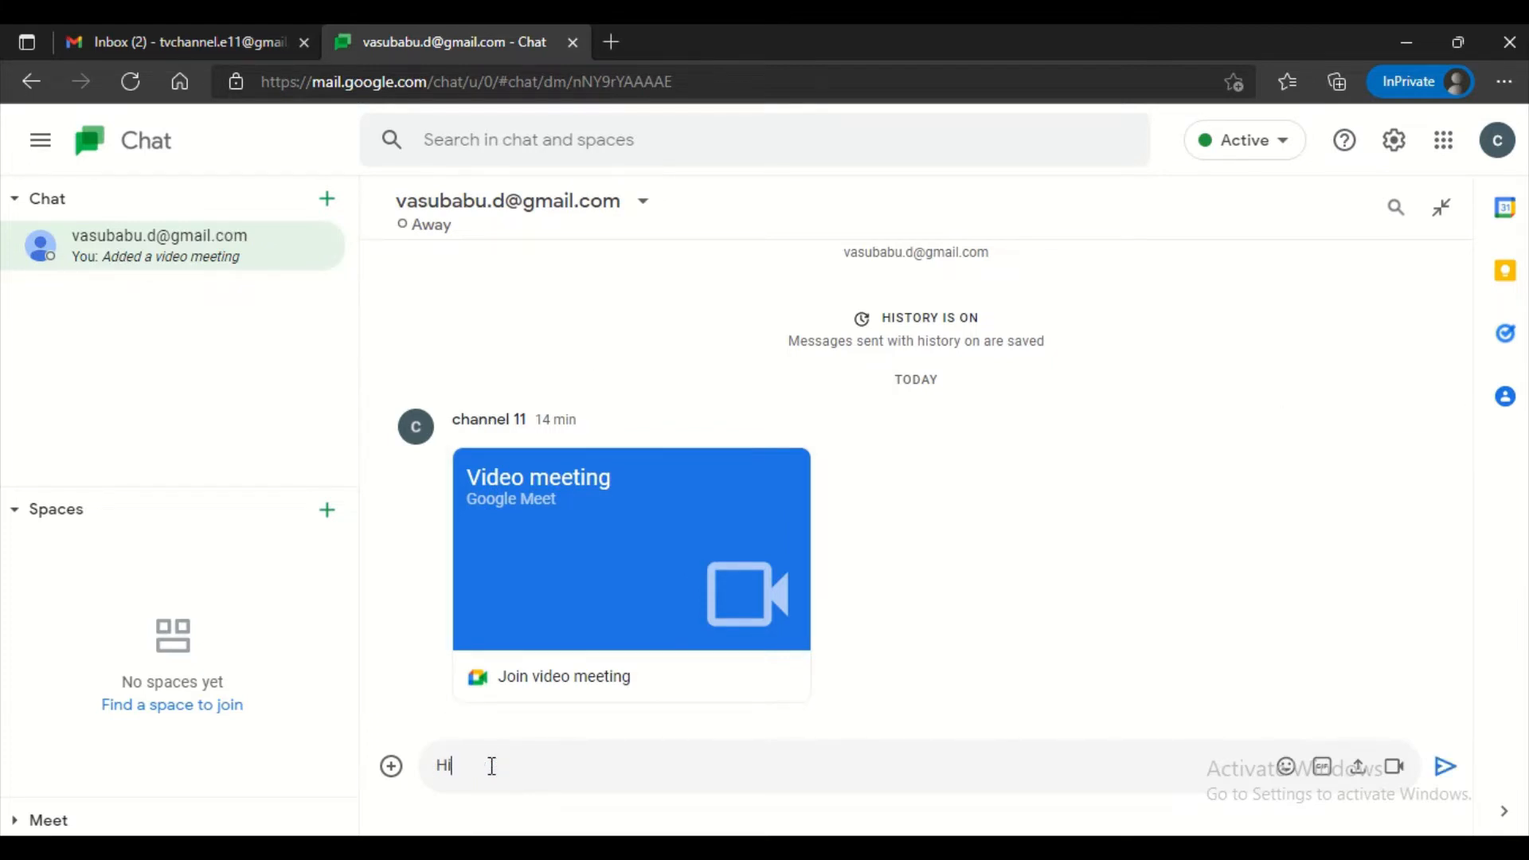
type(" How are you")
key("Return")
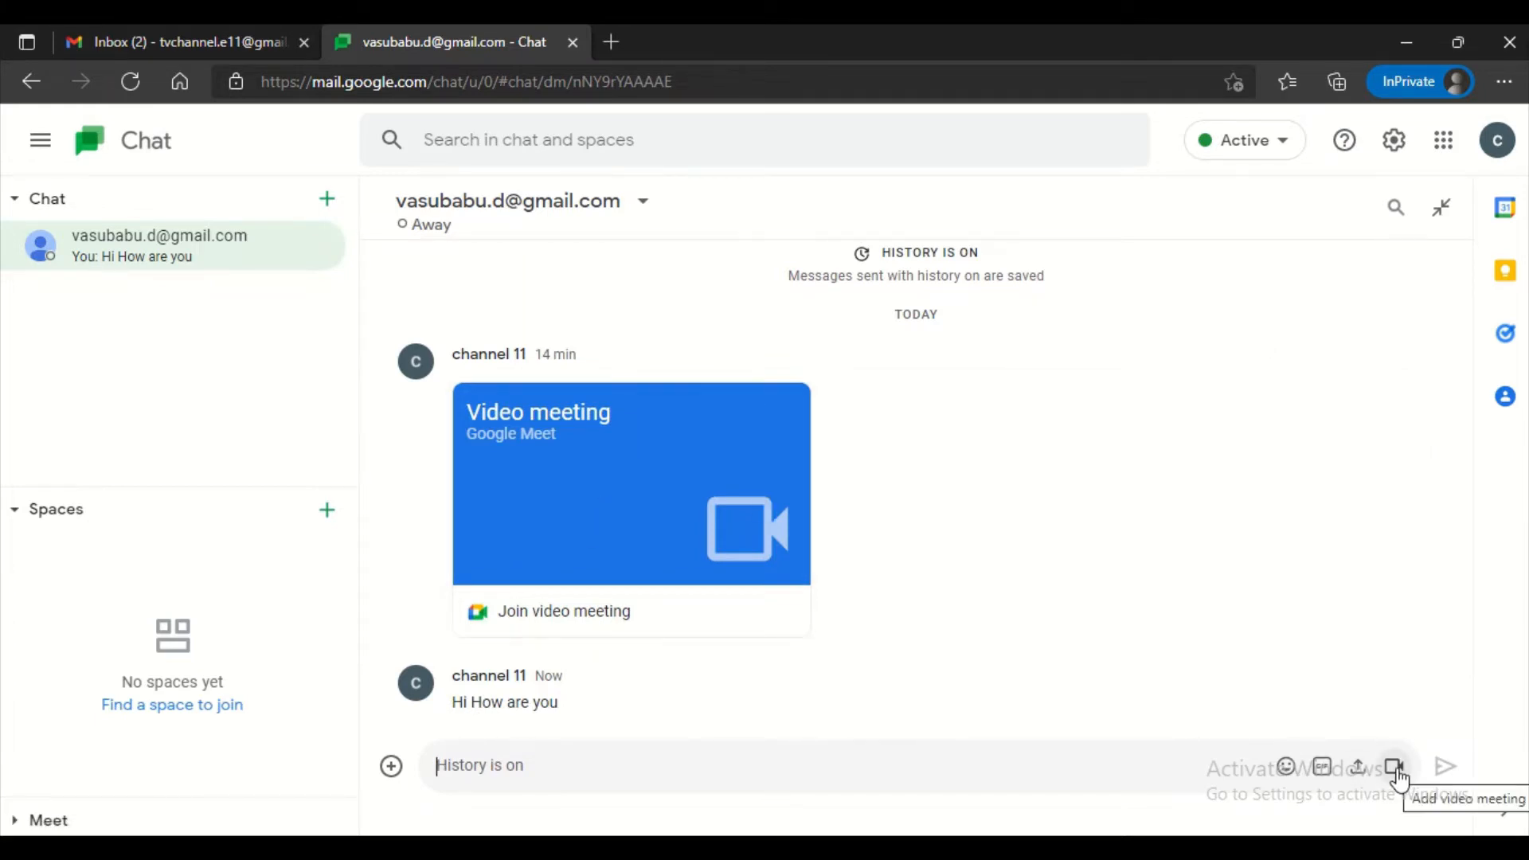
Step: Add a video meeting to the chat and send it with the message "Please join the meeting"
left_click(1396, 769)
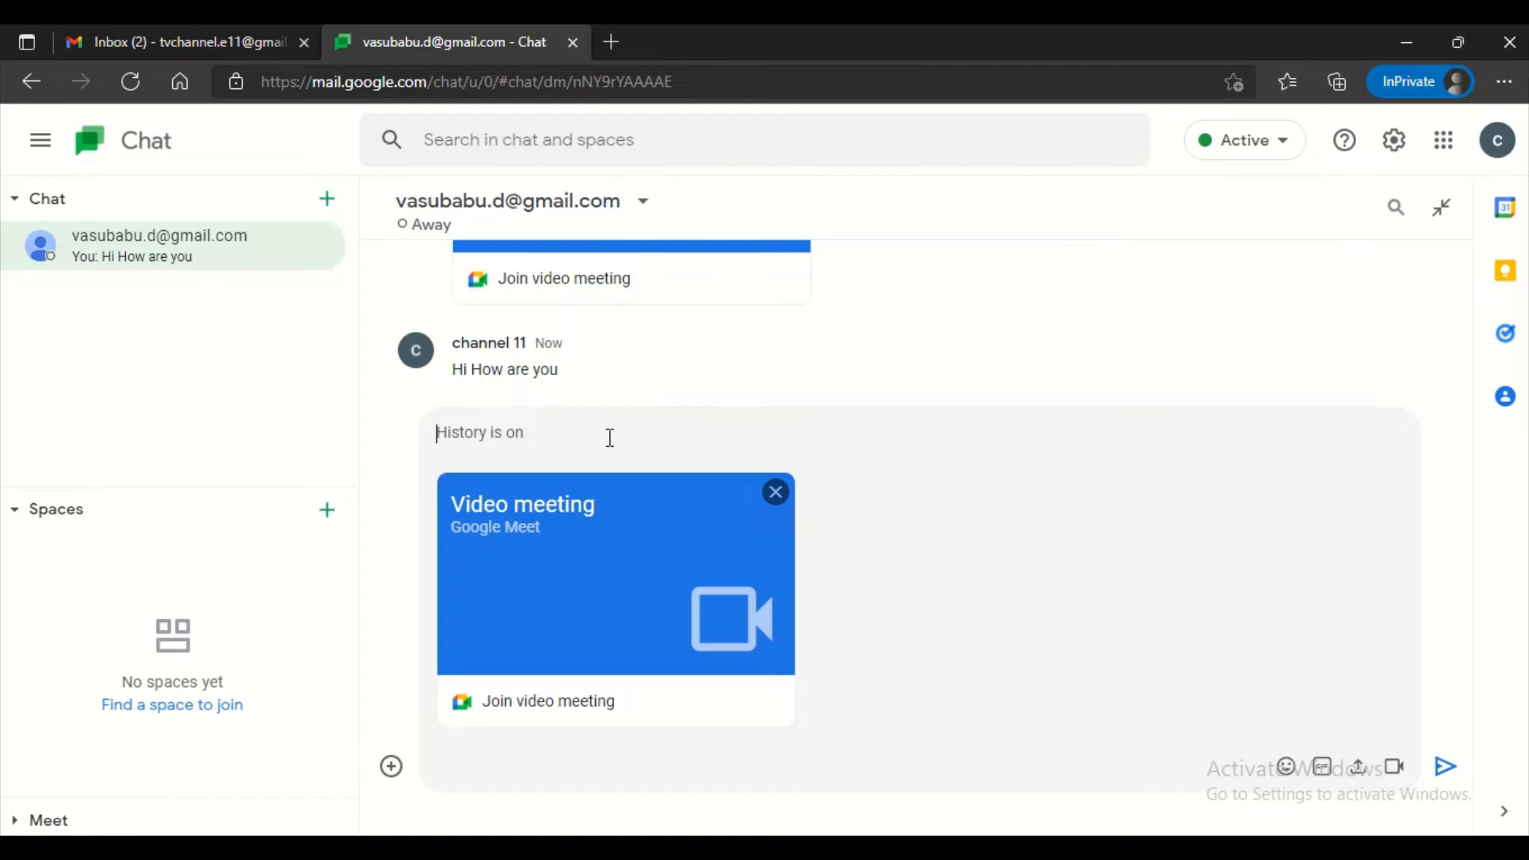
type("Please join the meet")
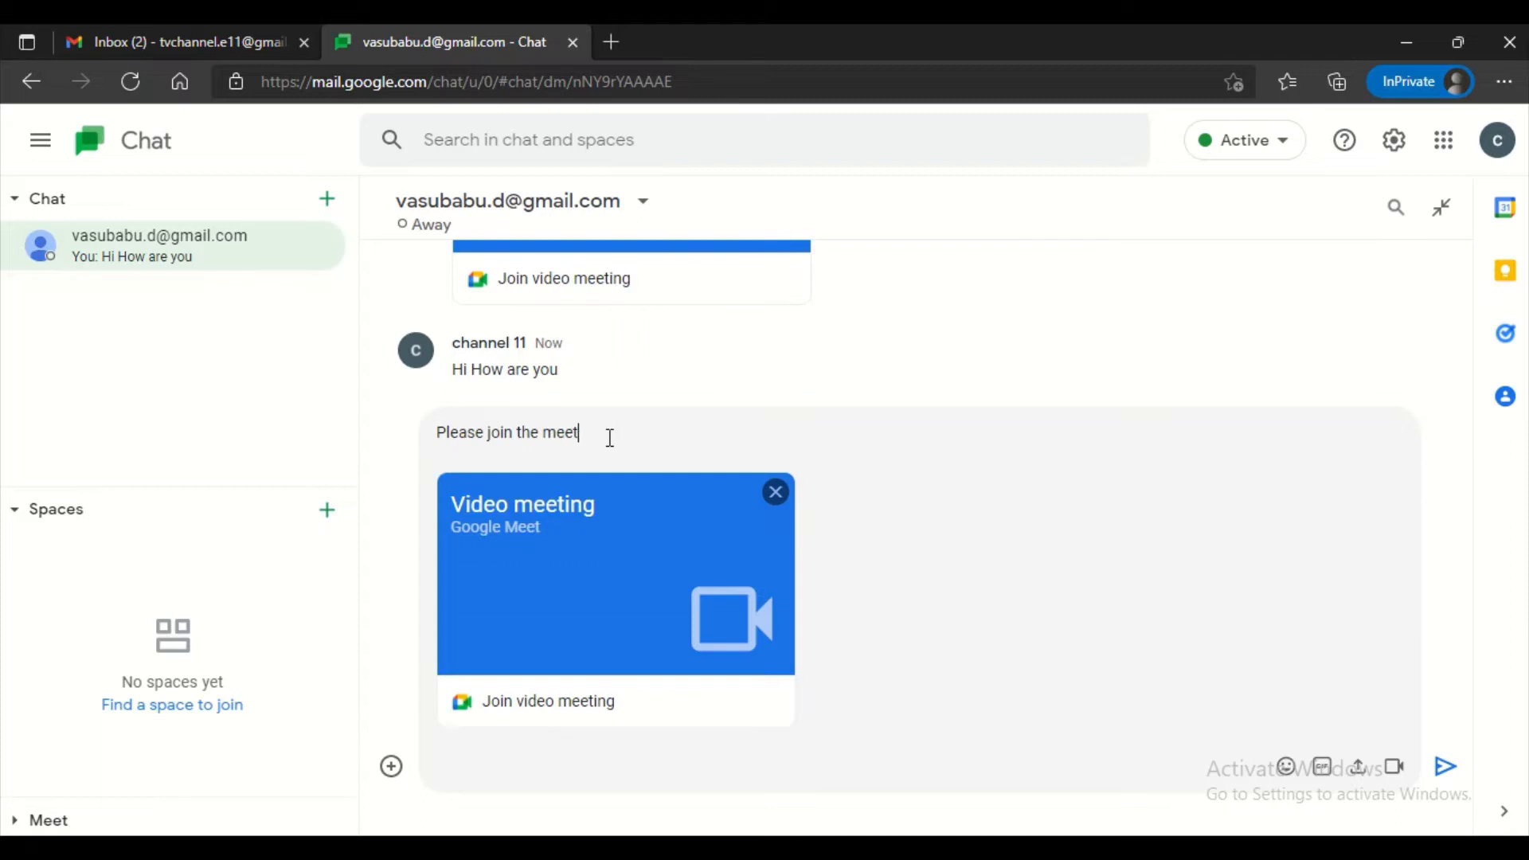
type("ing")
left_click(1449, 769)
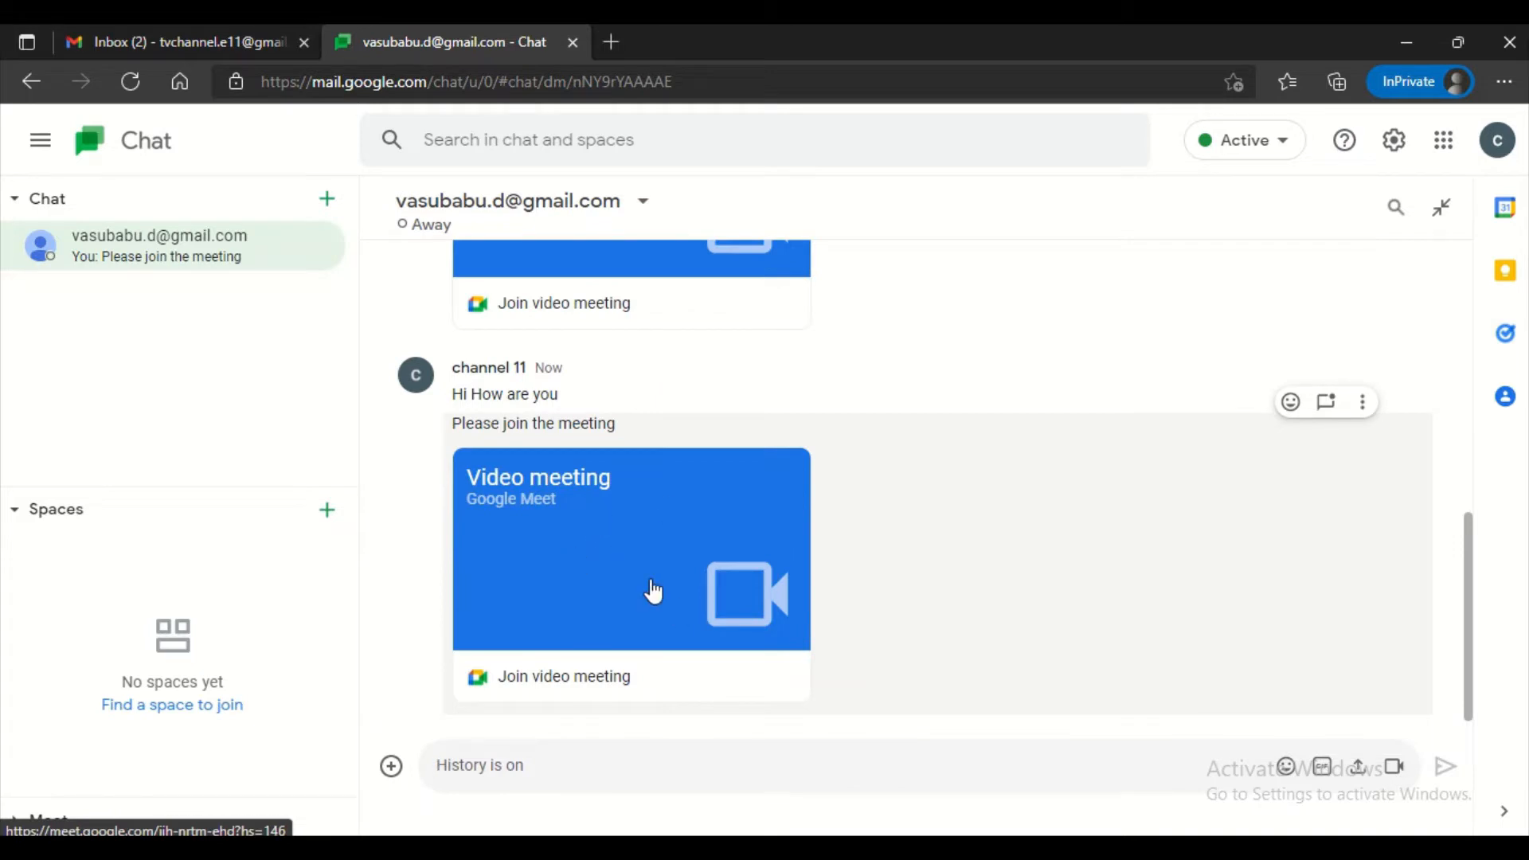
Step: Open the newly sent video meeting from the chat and allow Google Meet to use the microphone
left_click(642, 523)
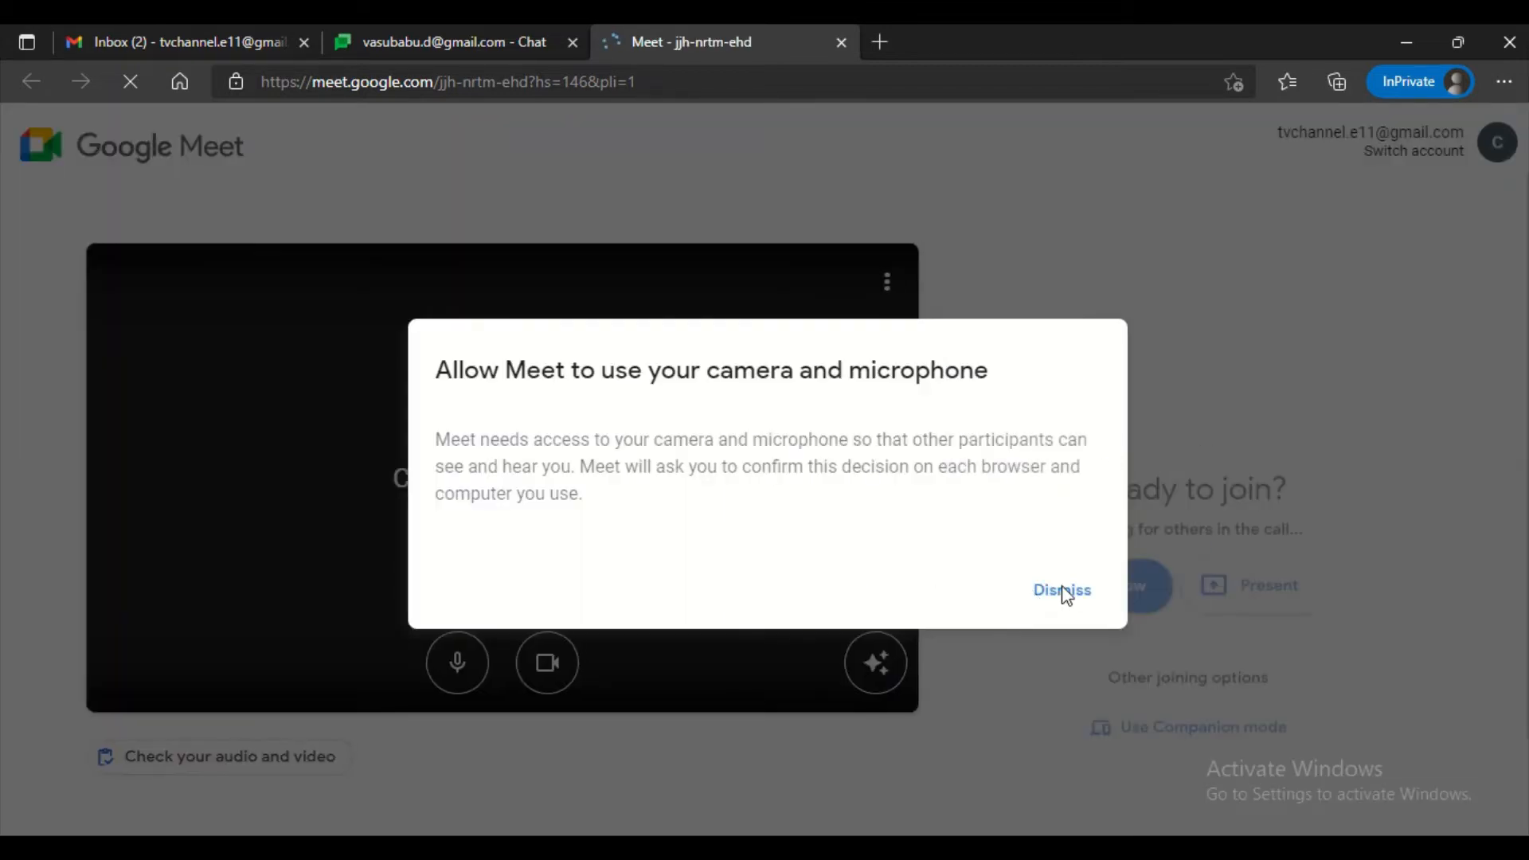
left_click(1062, 590)
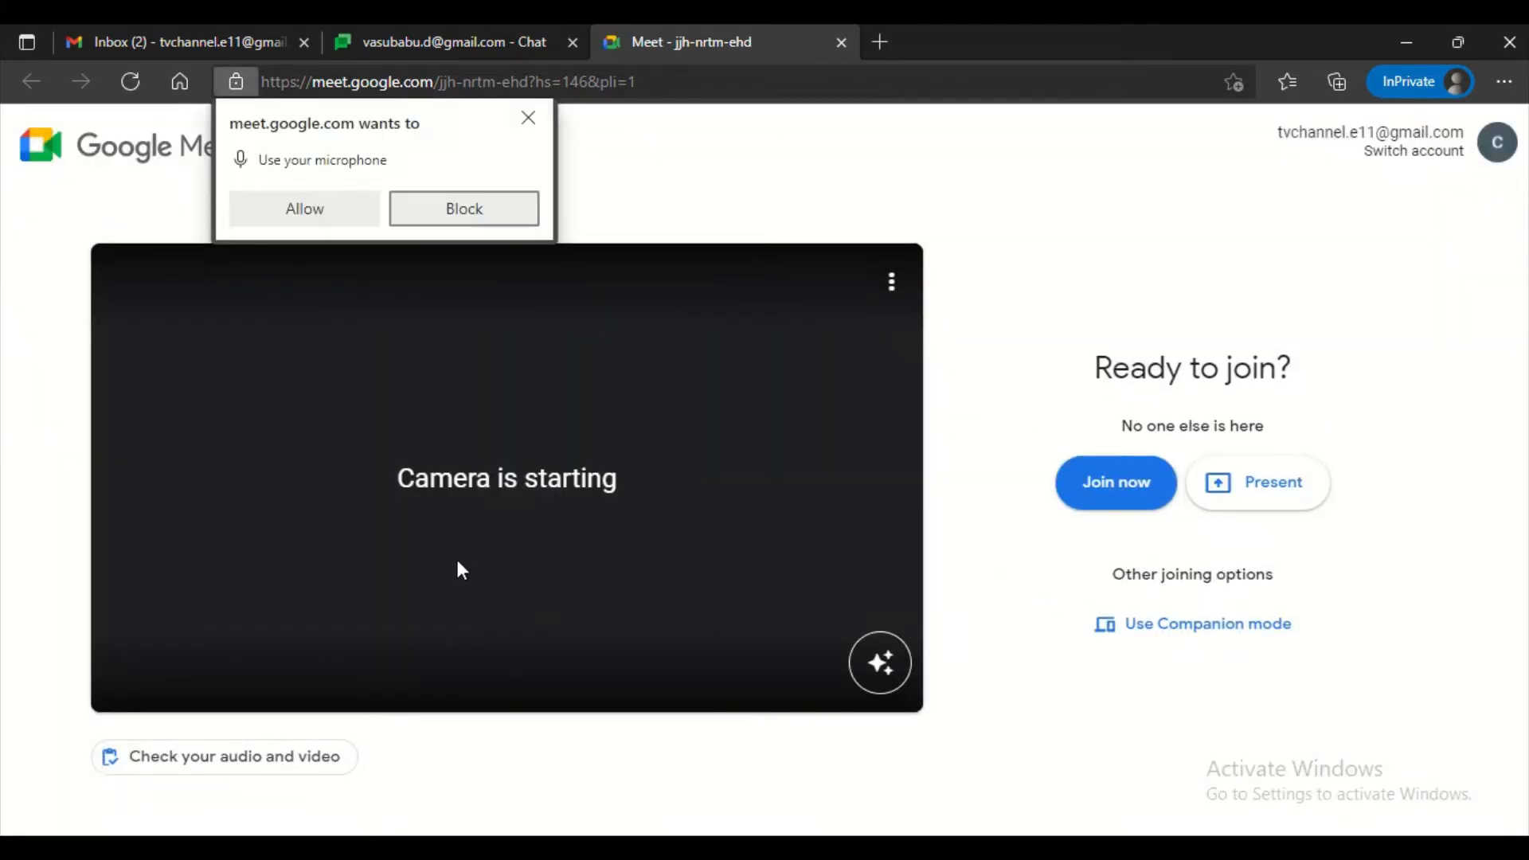
left_click(307, 212)
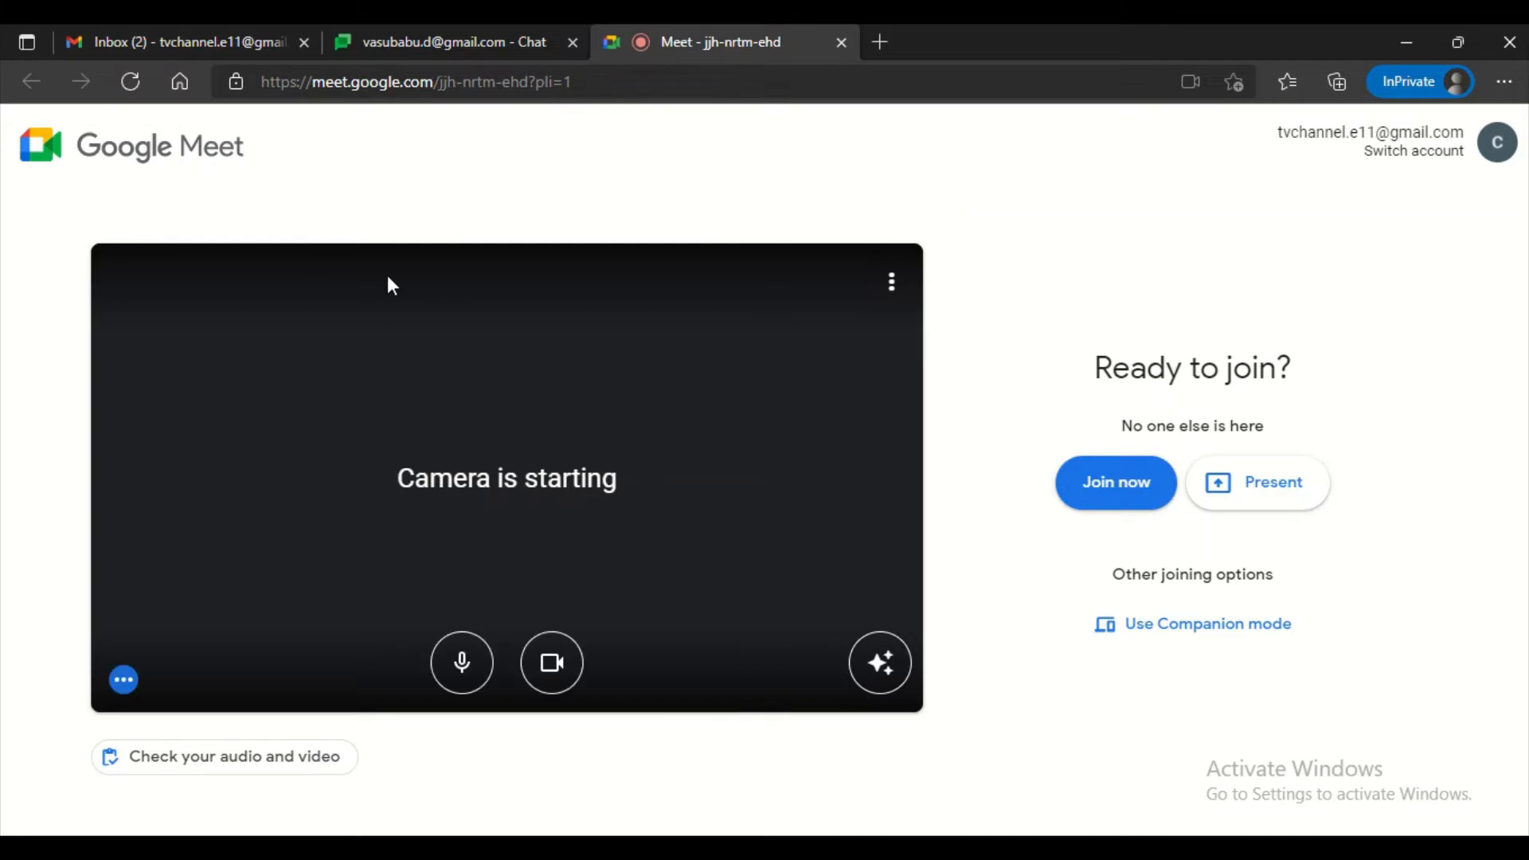
Step: Turn off the camera and microphone in the meeting preview and join the meeting
left_click(552, 662)
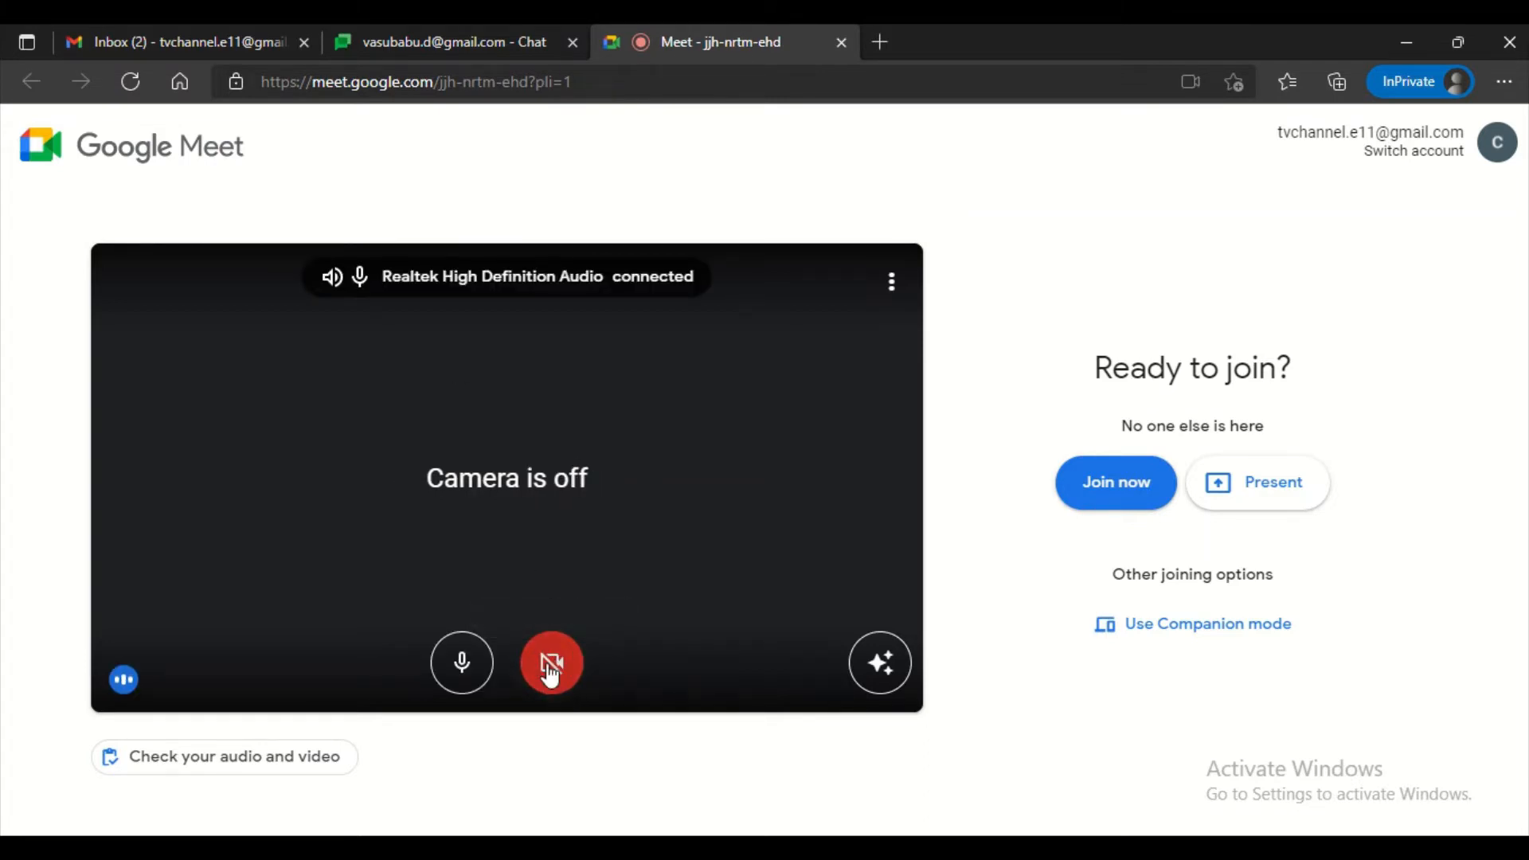
left_click(462, 666)
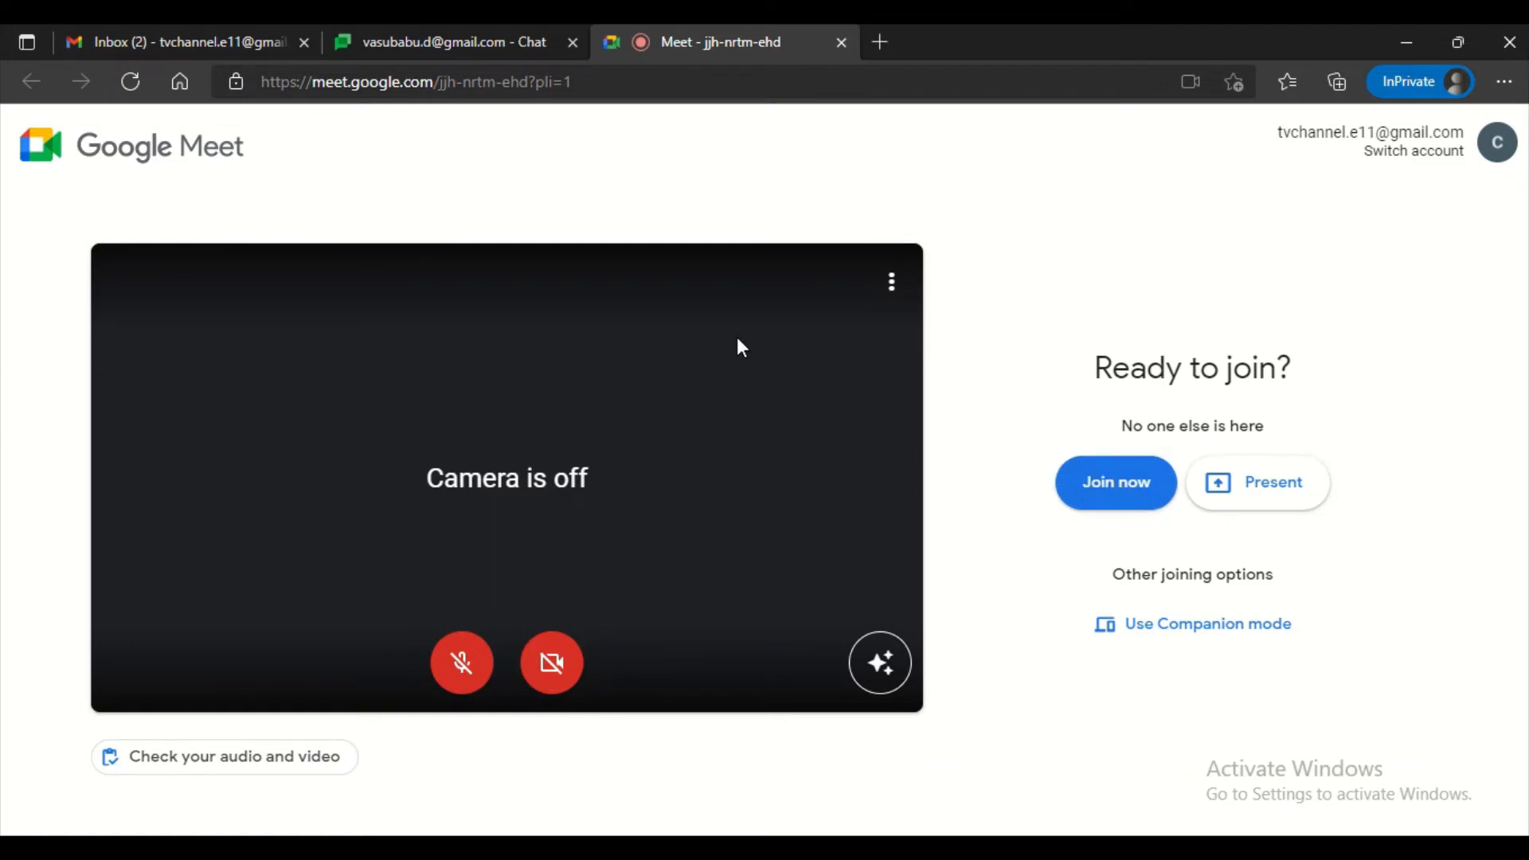
left_click(1109, 488)
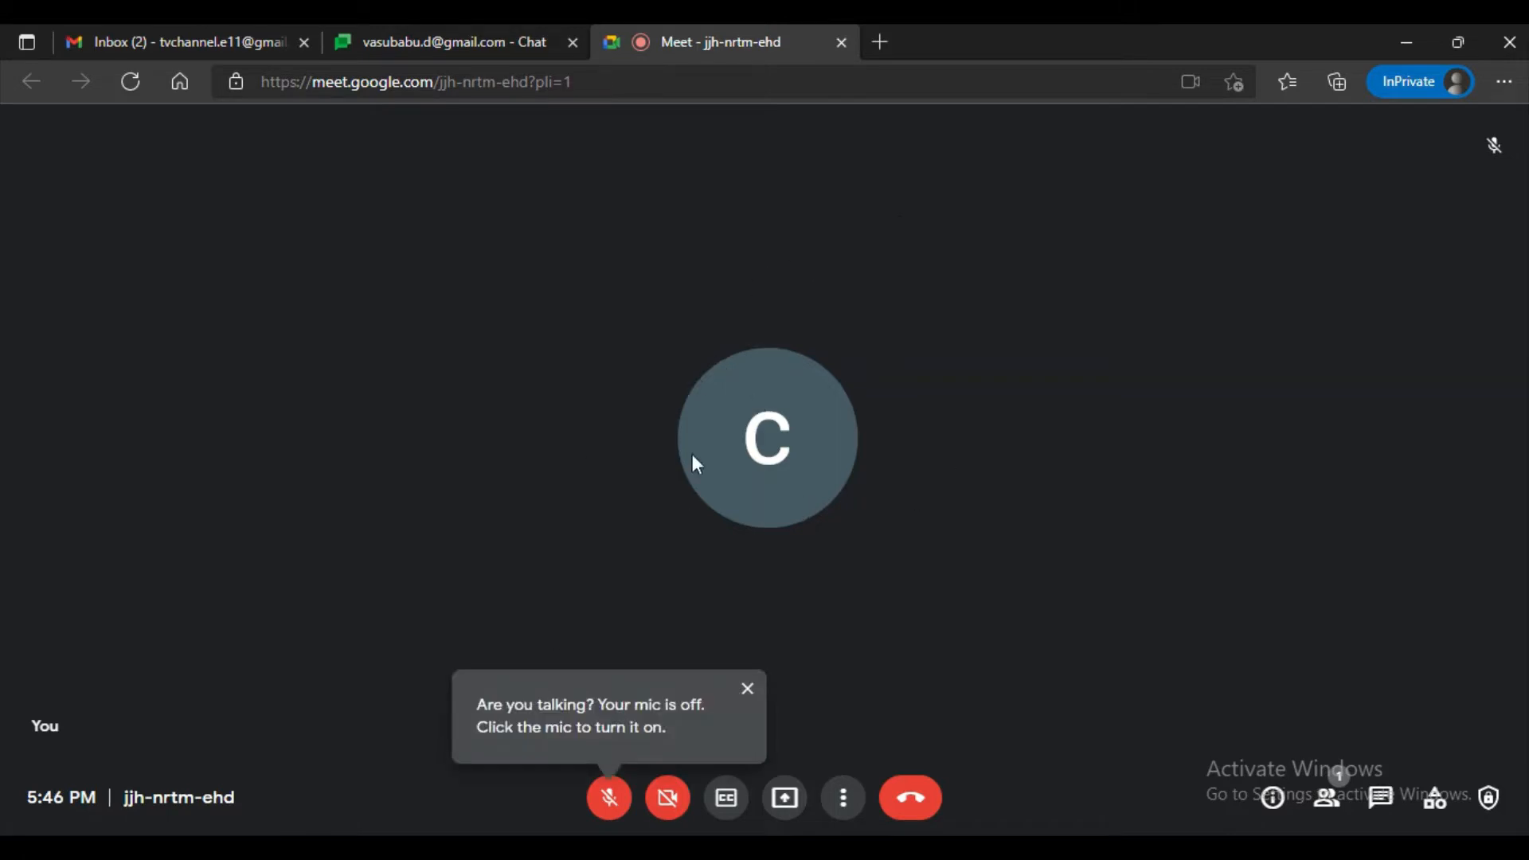
Step: Present the entire screen to everyone in the meeting and stop sharing it
left_click(786, 803)
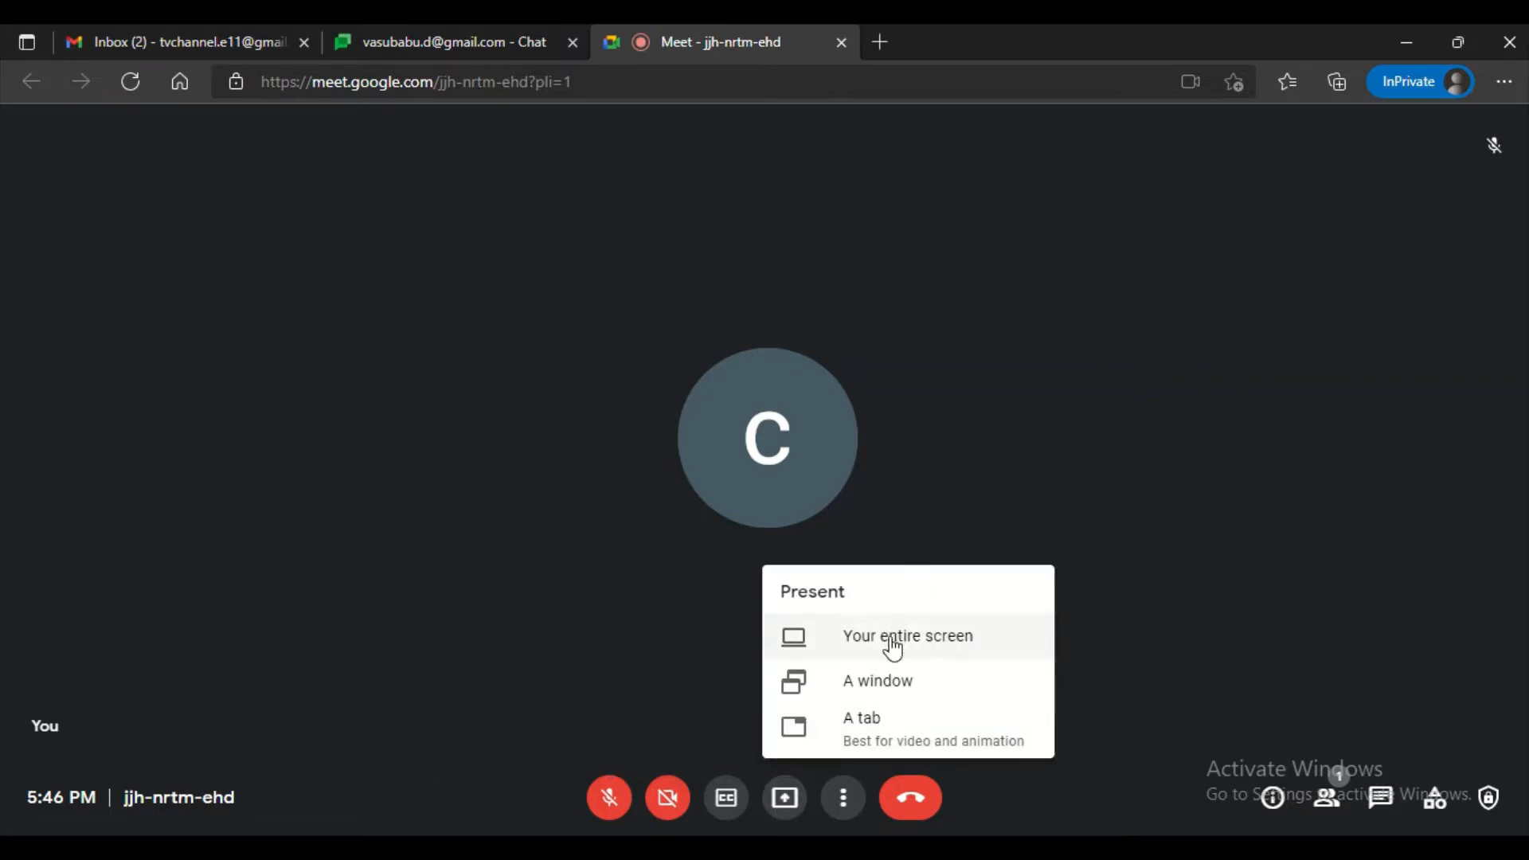
left_click(930, 642)
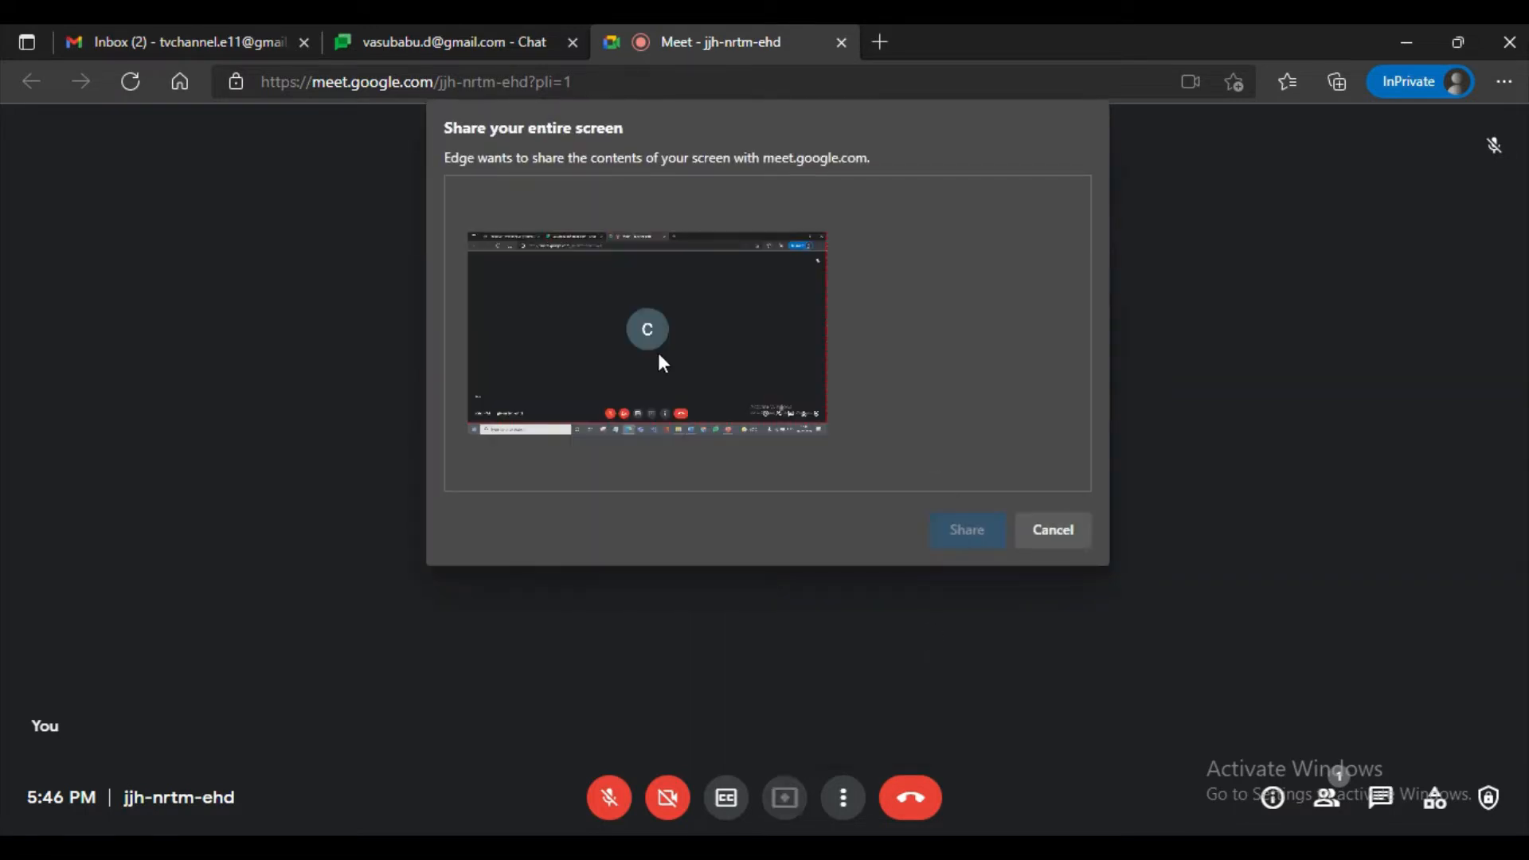
left_click(661, 360)
left_click(967, 530)
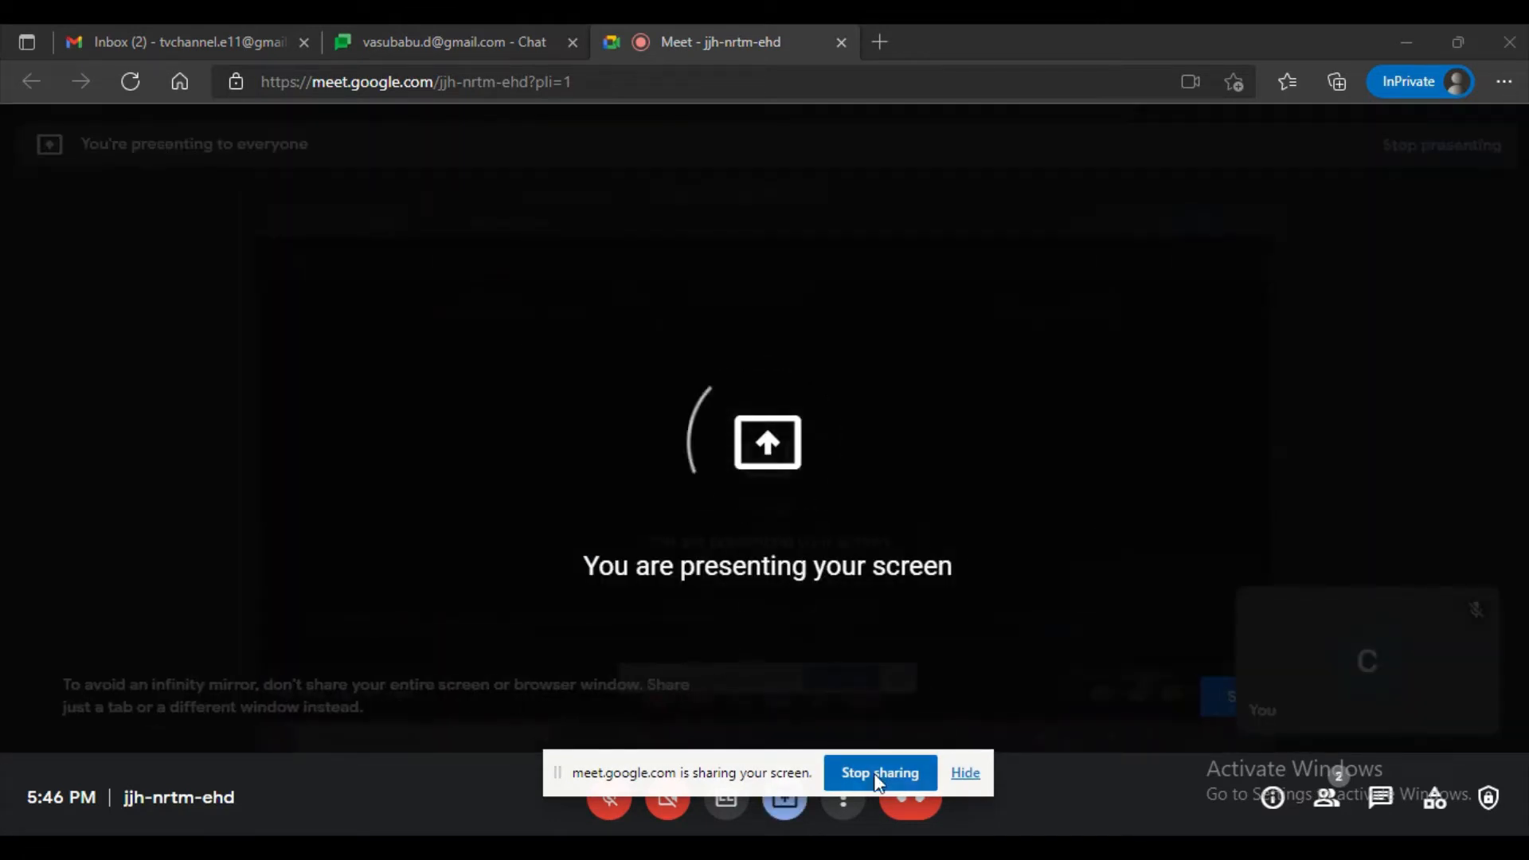
left_click(846, 778)
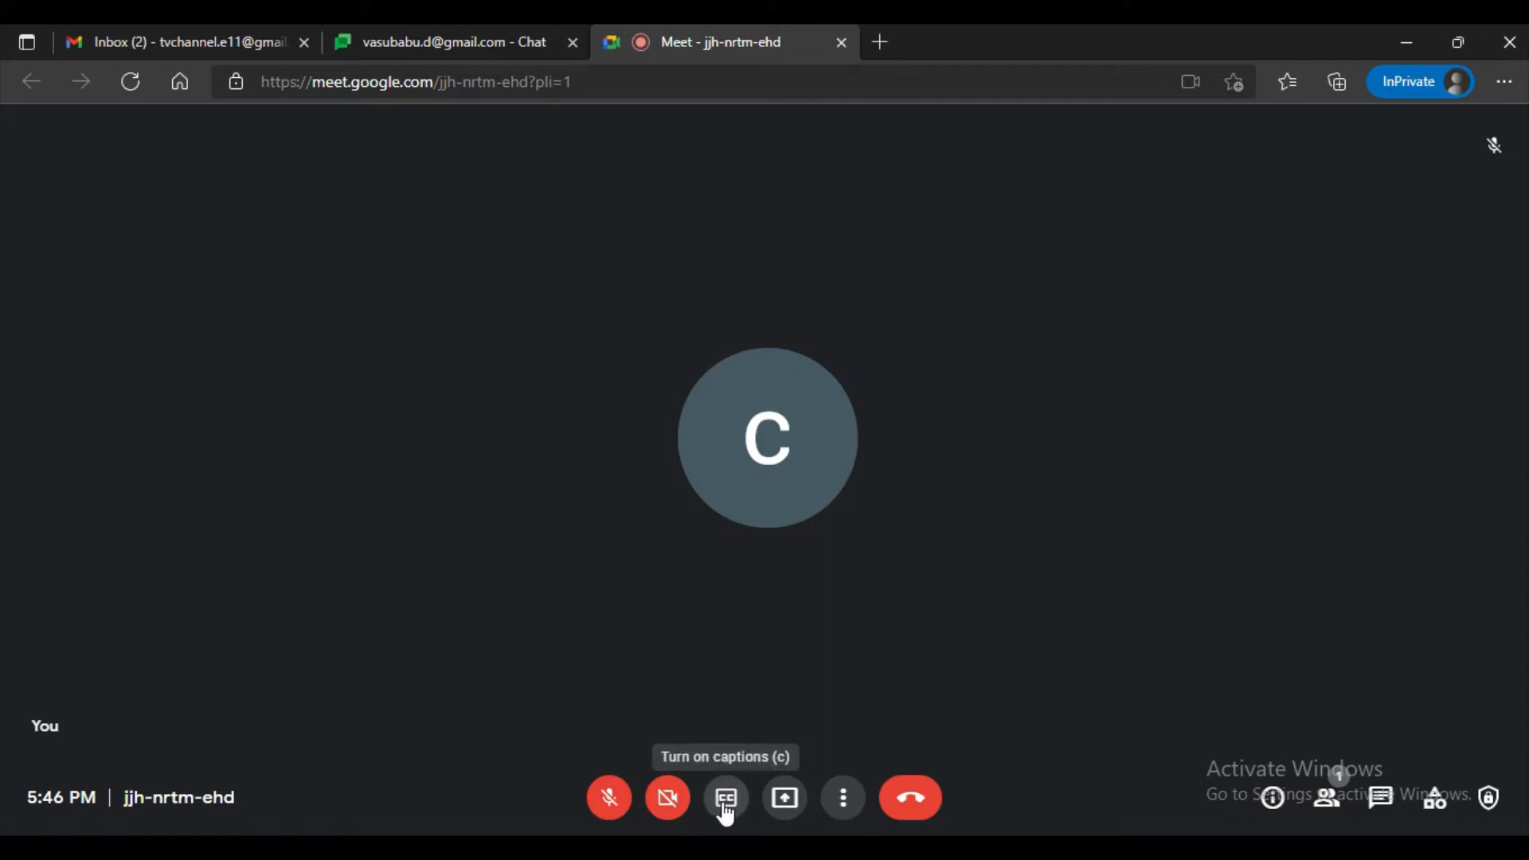
Step: Open the in-call messages and send "Hi How are you" to everyone in the meeting
left_click(1383, 799)
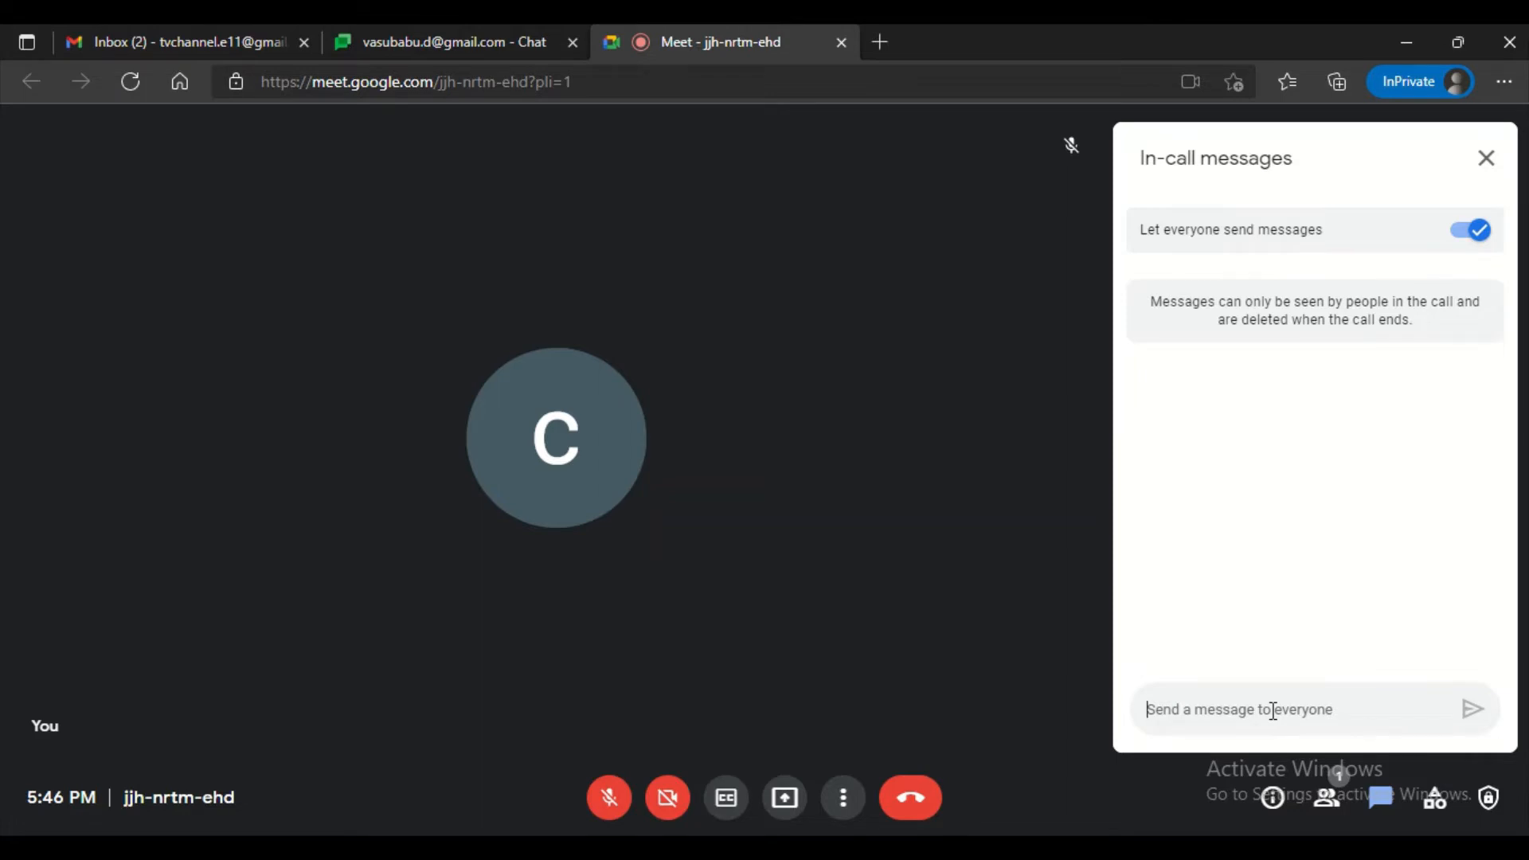
type("Hi How are you")
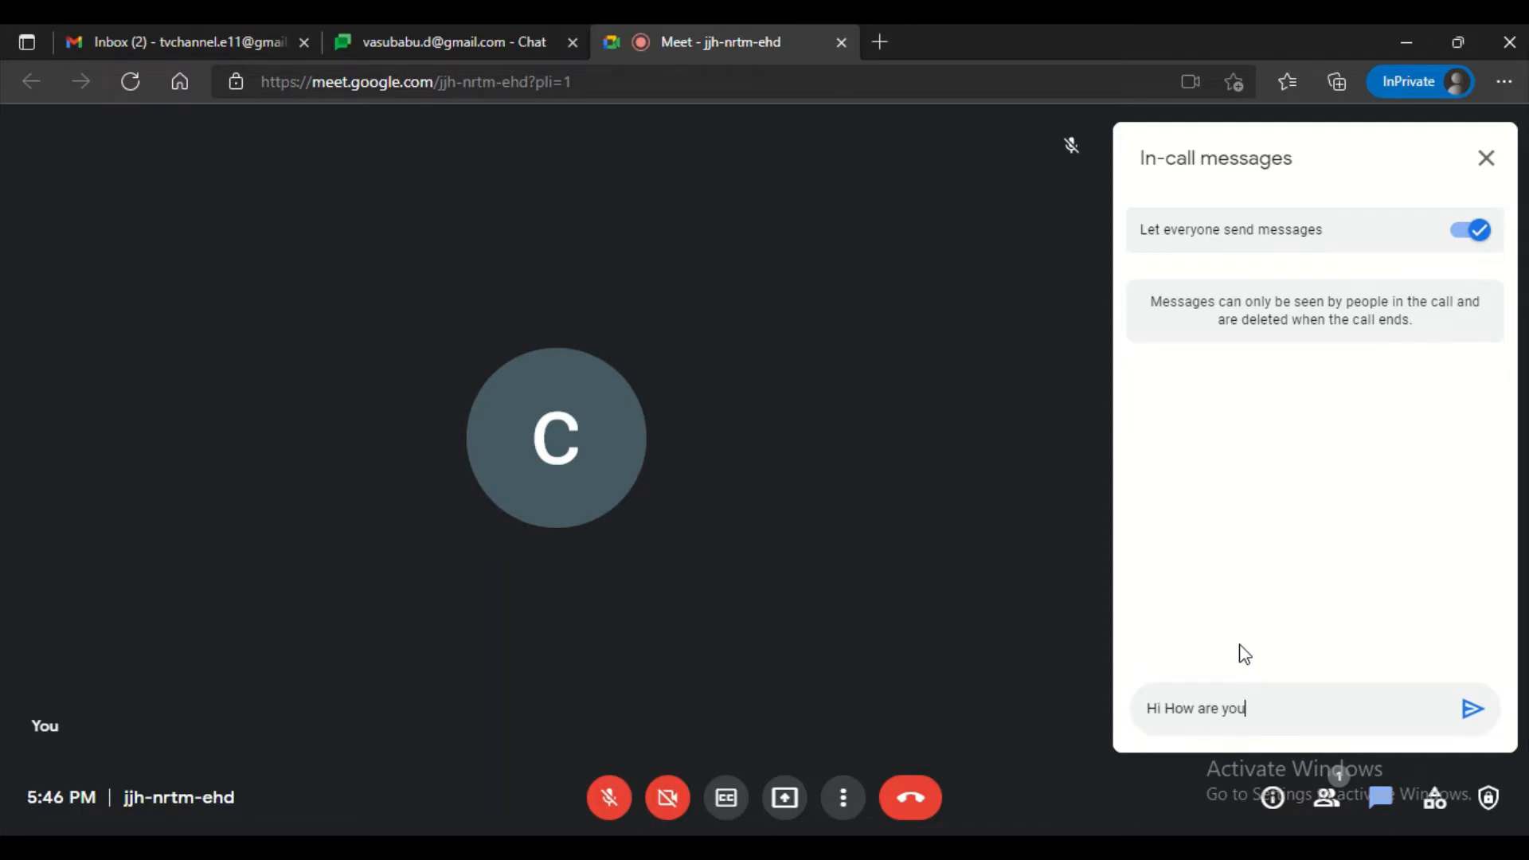
key("Return")
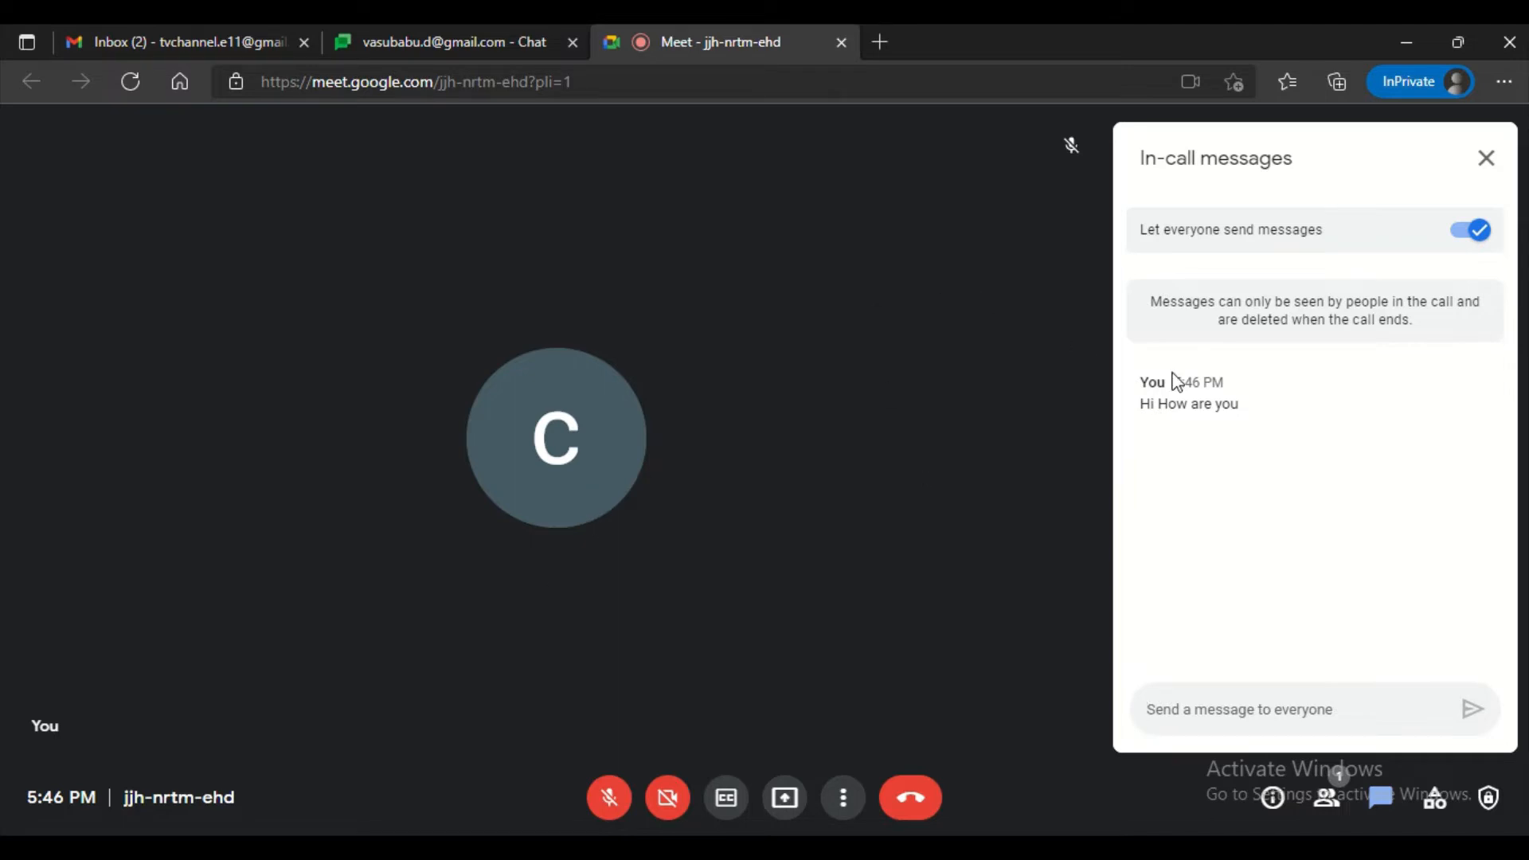
Step: End the video call for everyone and close the Google Meet page
left_click(913, 800)
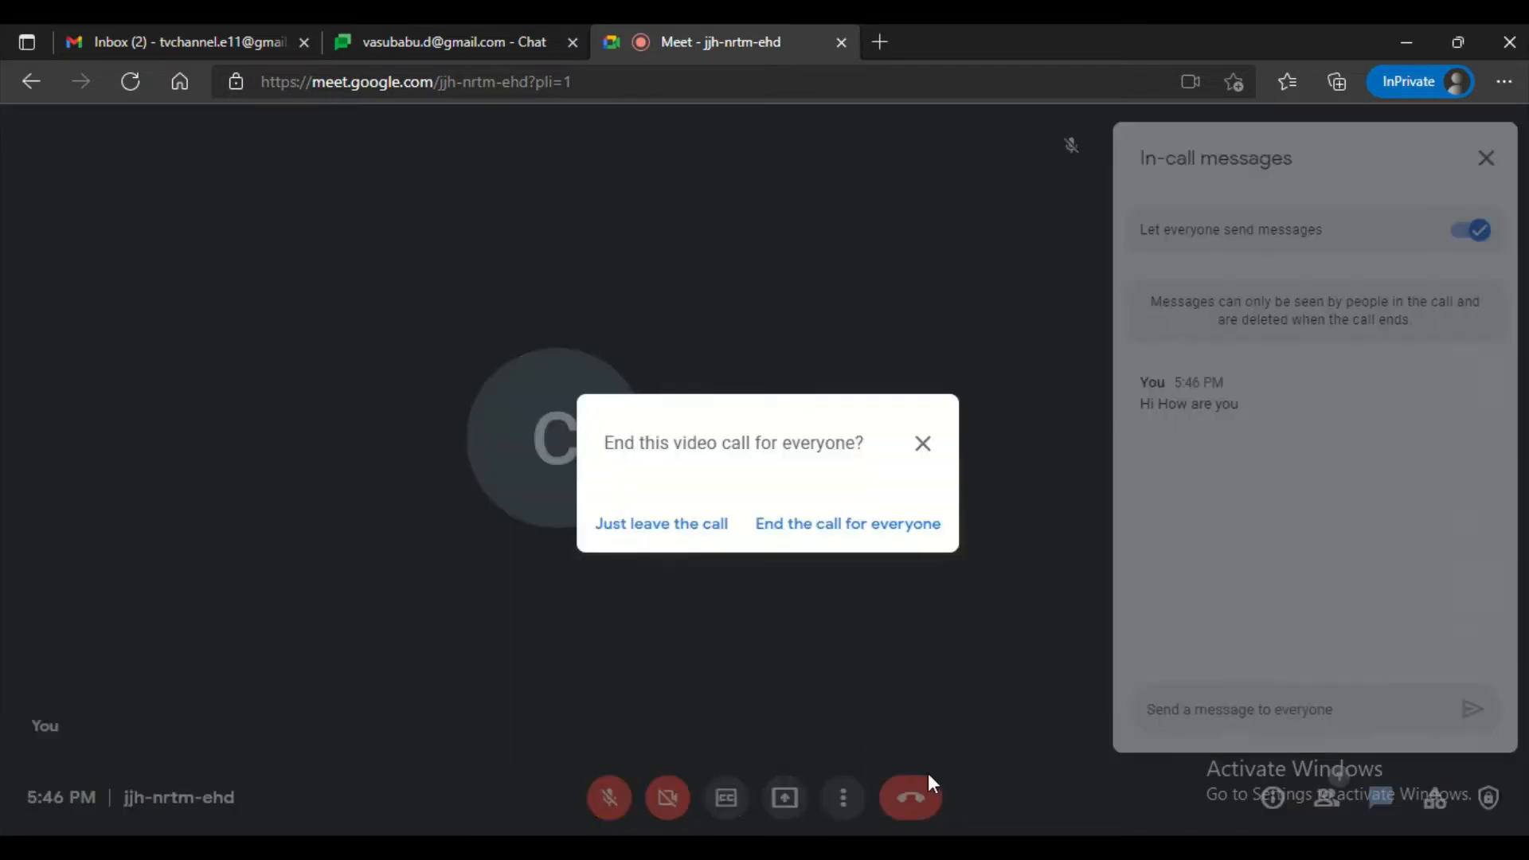
left_click(809, 528)
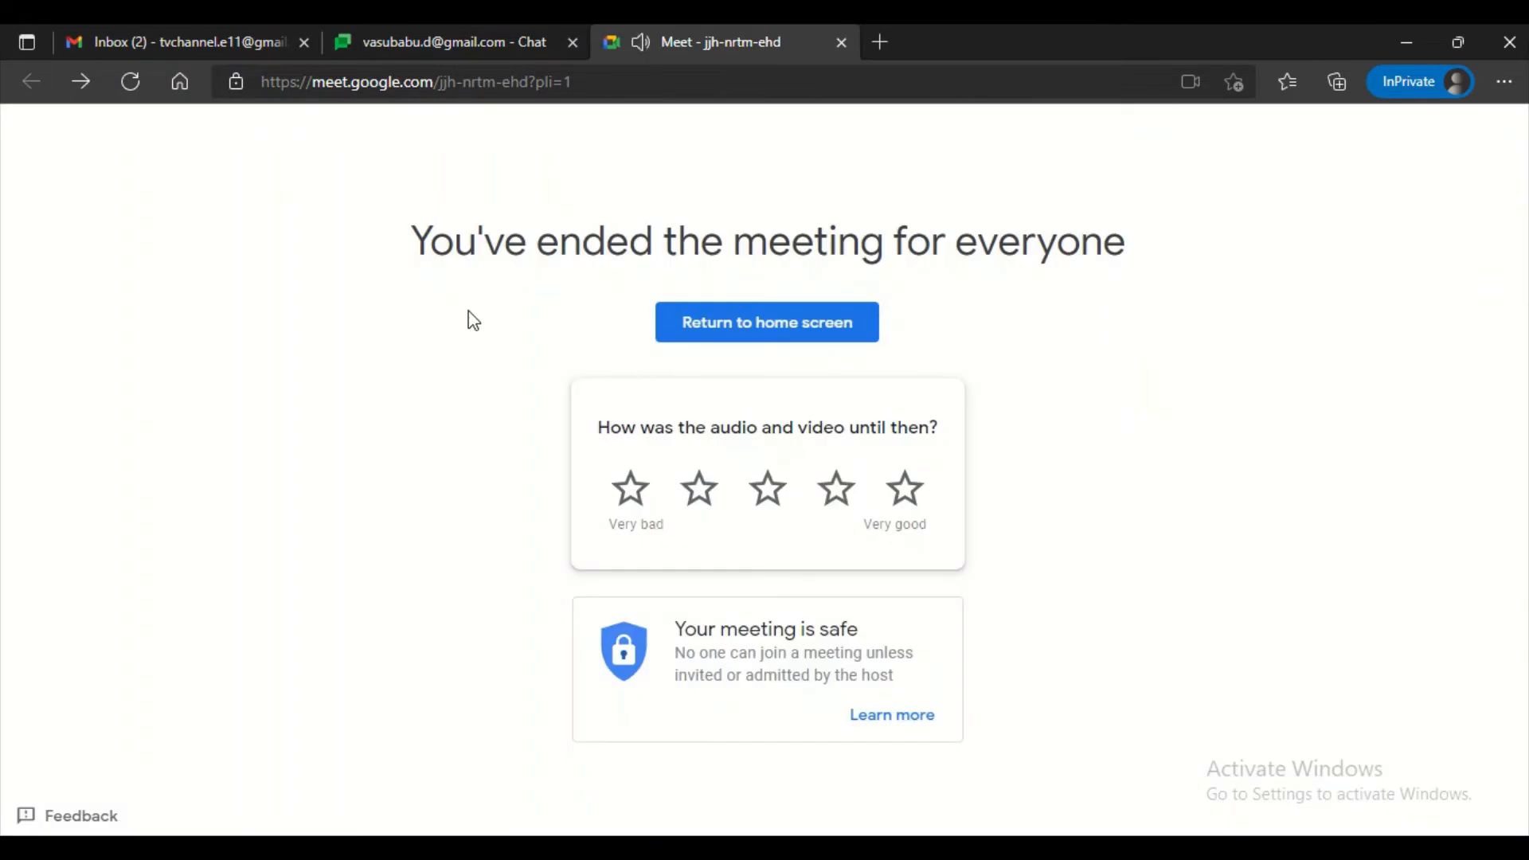
middle_click(679, 46)
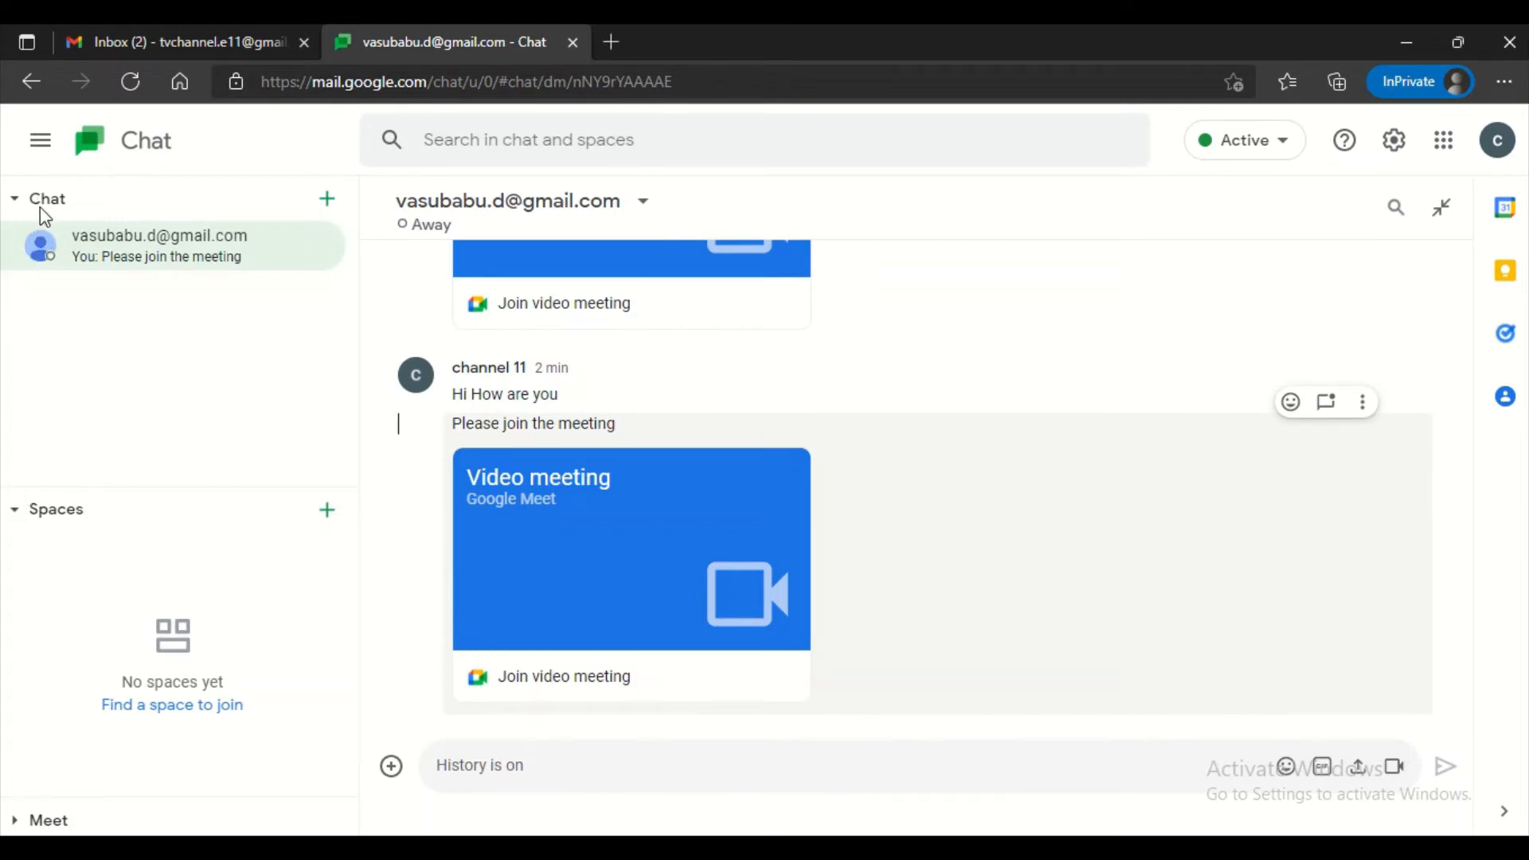
Step: Close the Google Chat page, open Google Calendar from Gmail and decline the Google Chrome offer
left_click(328, 204)
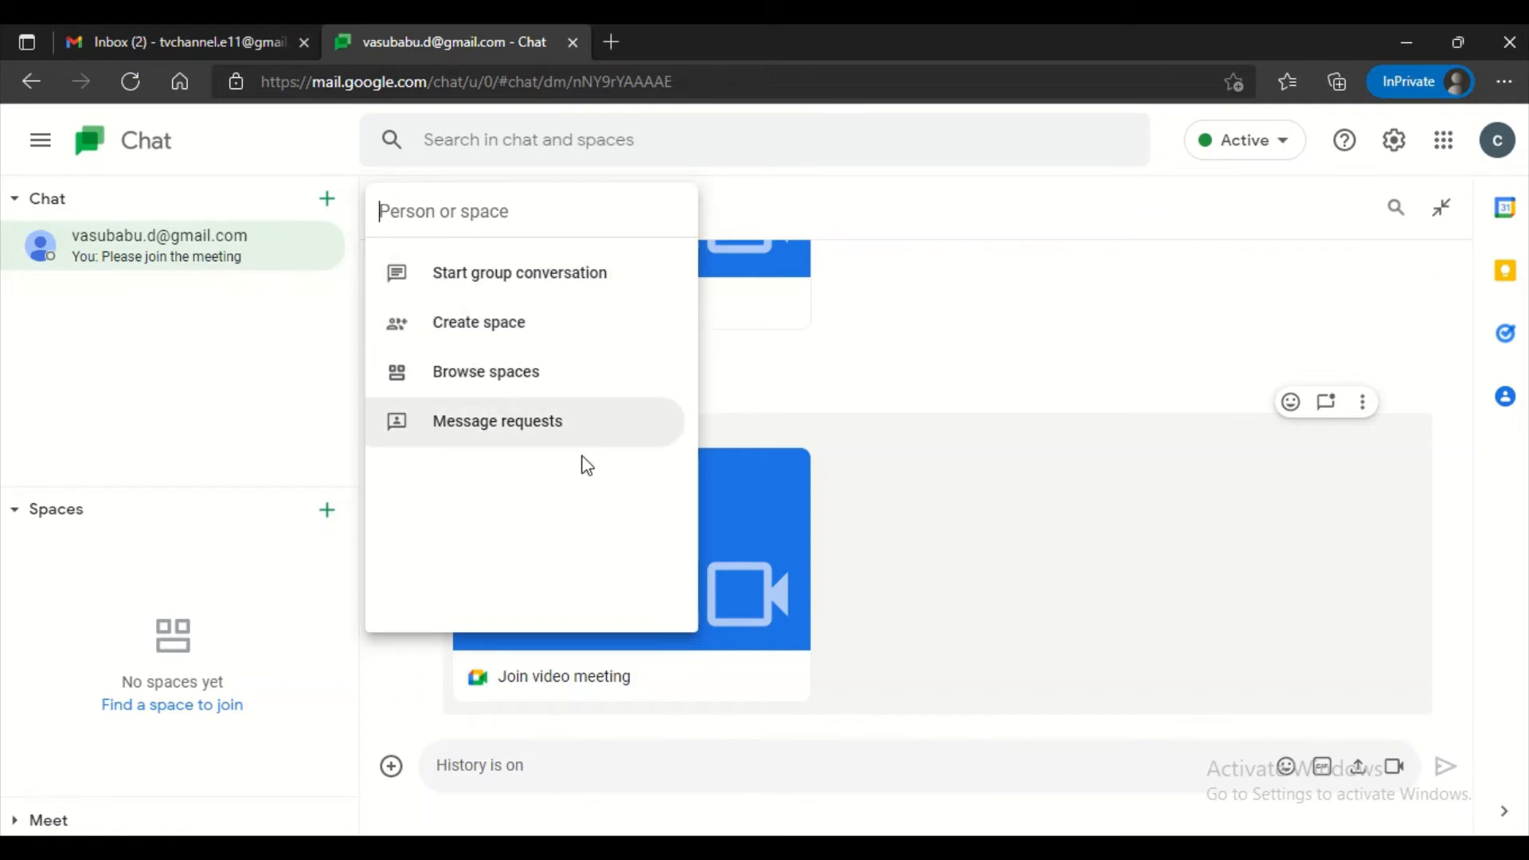
middle_click(404, 42)
left_click(1442, 143)
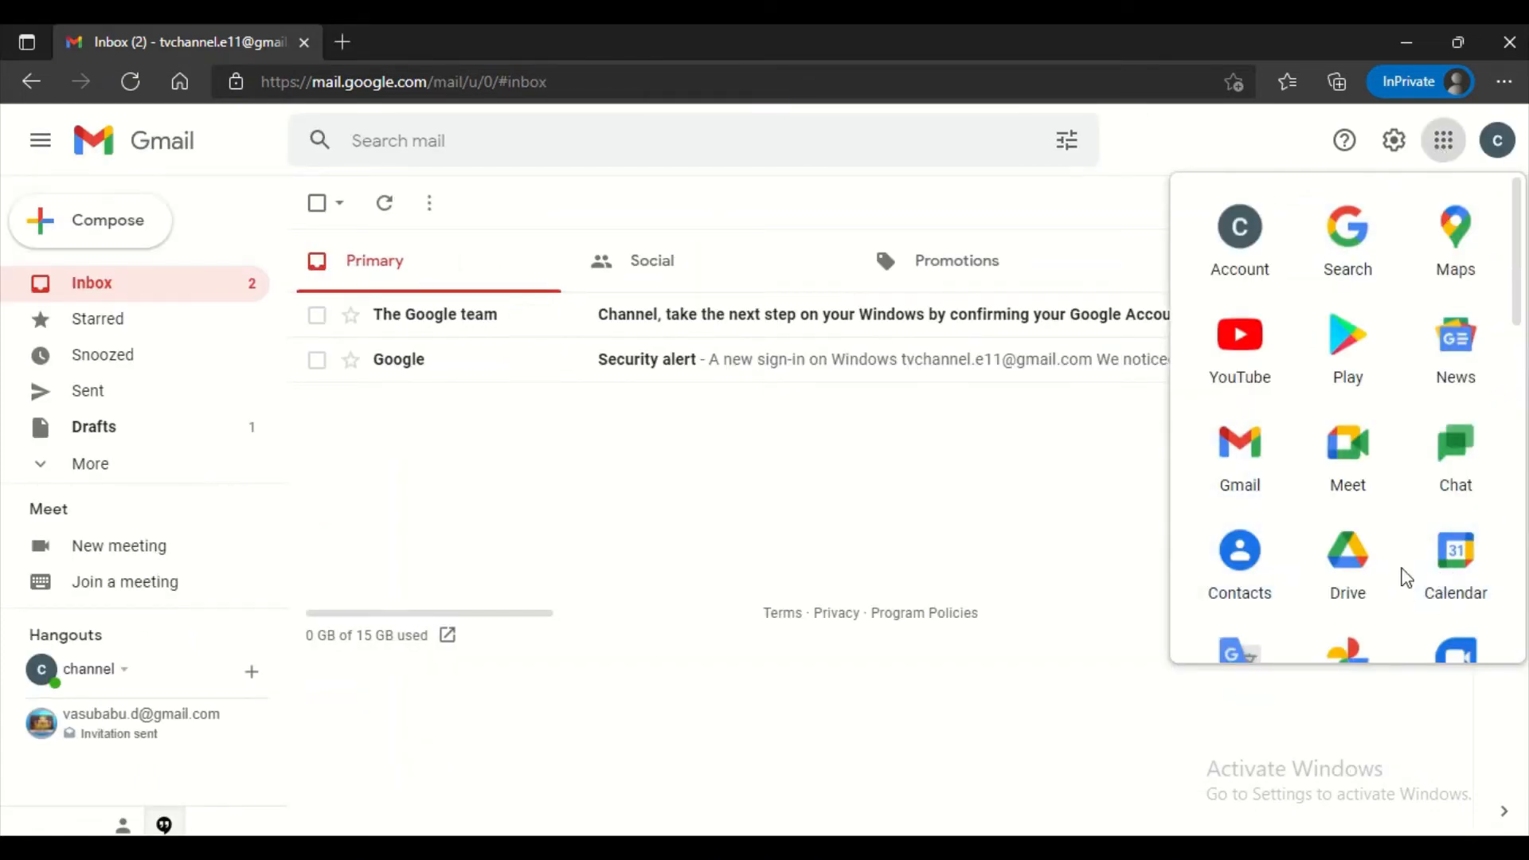
left_click(1439, 579)
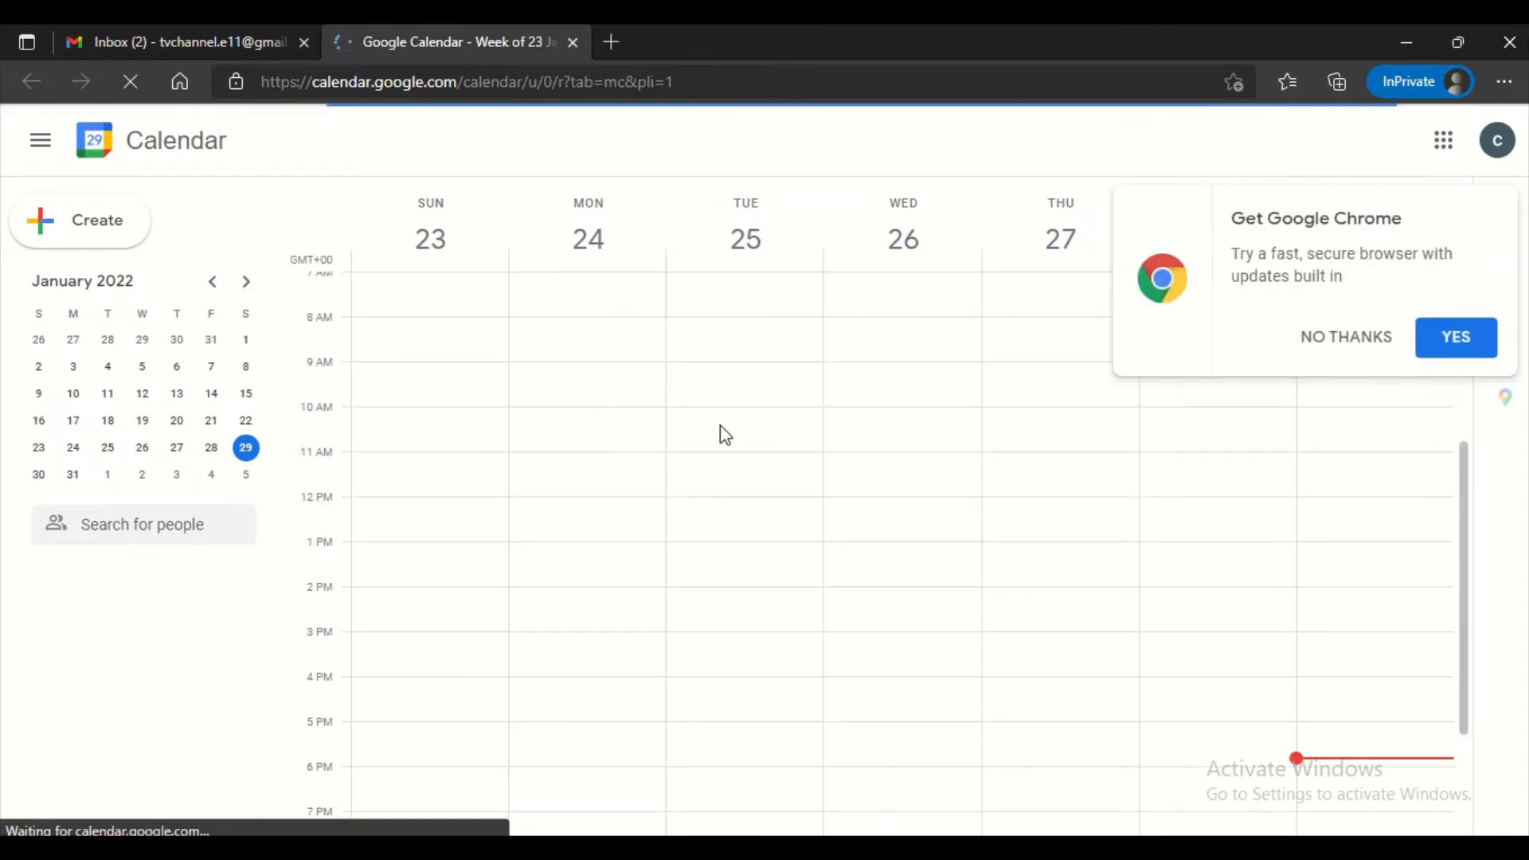
left_click(1327, 342)
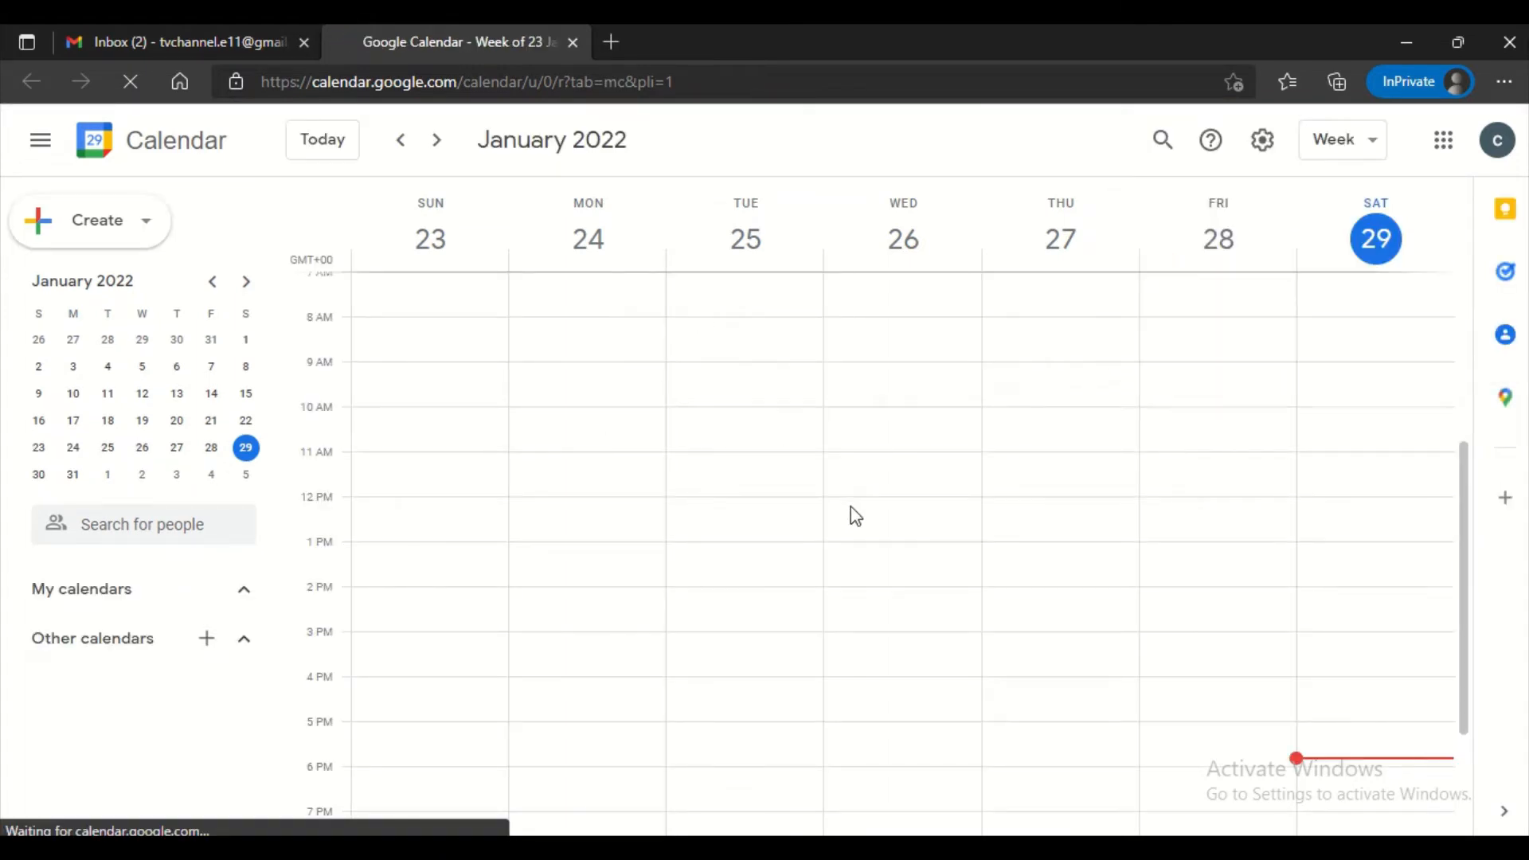
left_click(1355, 571)
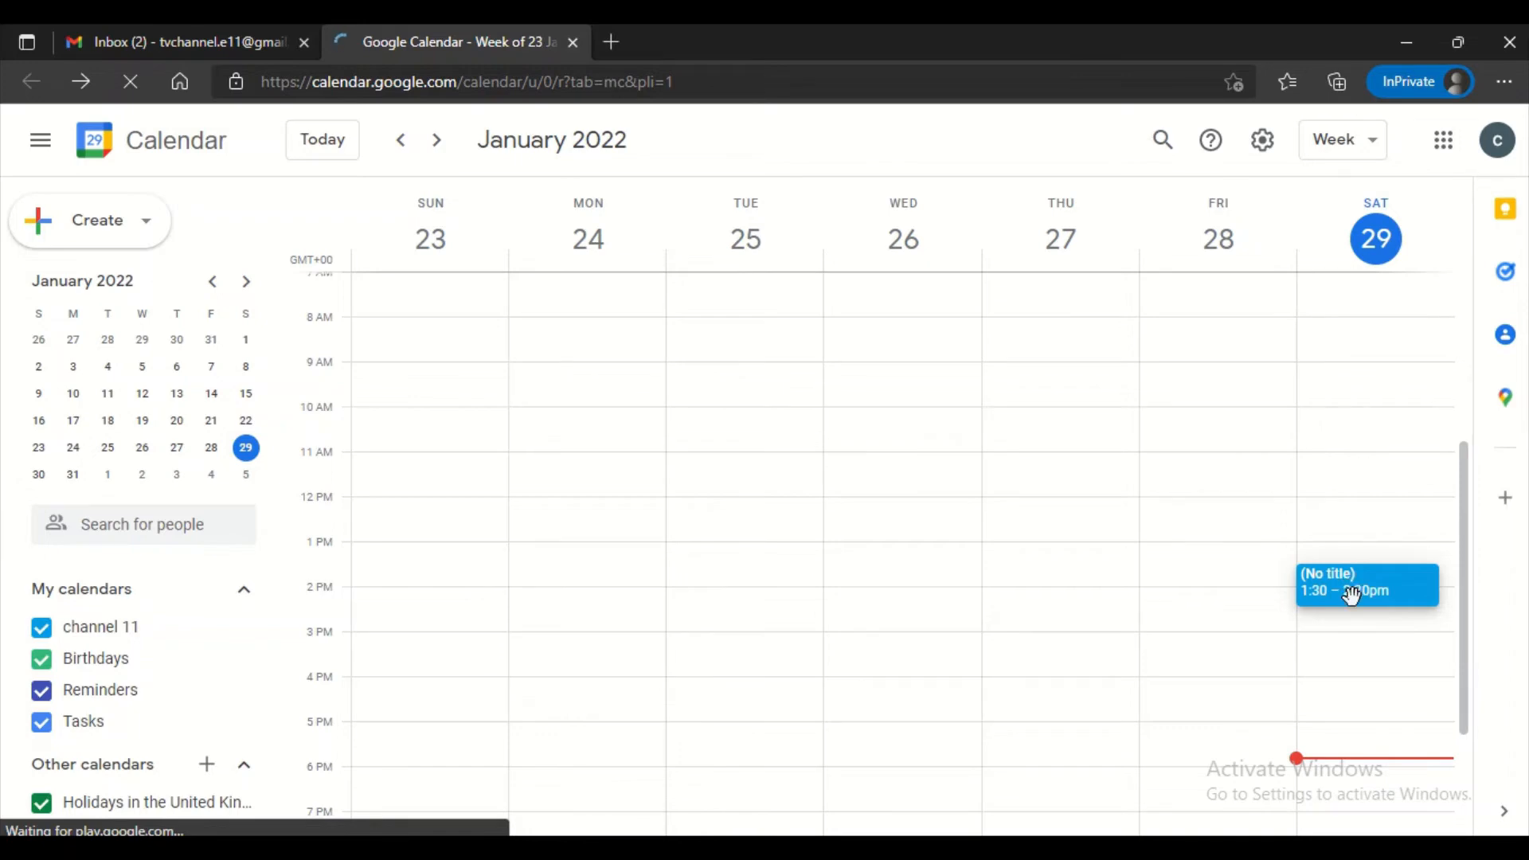
mouse_move(624, 33)
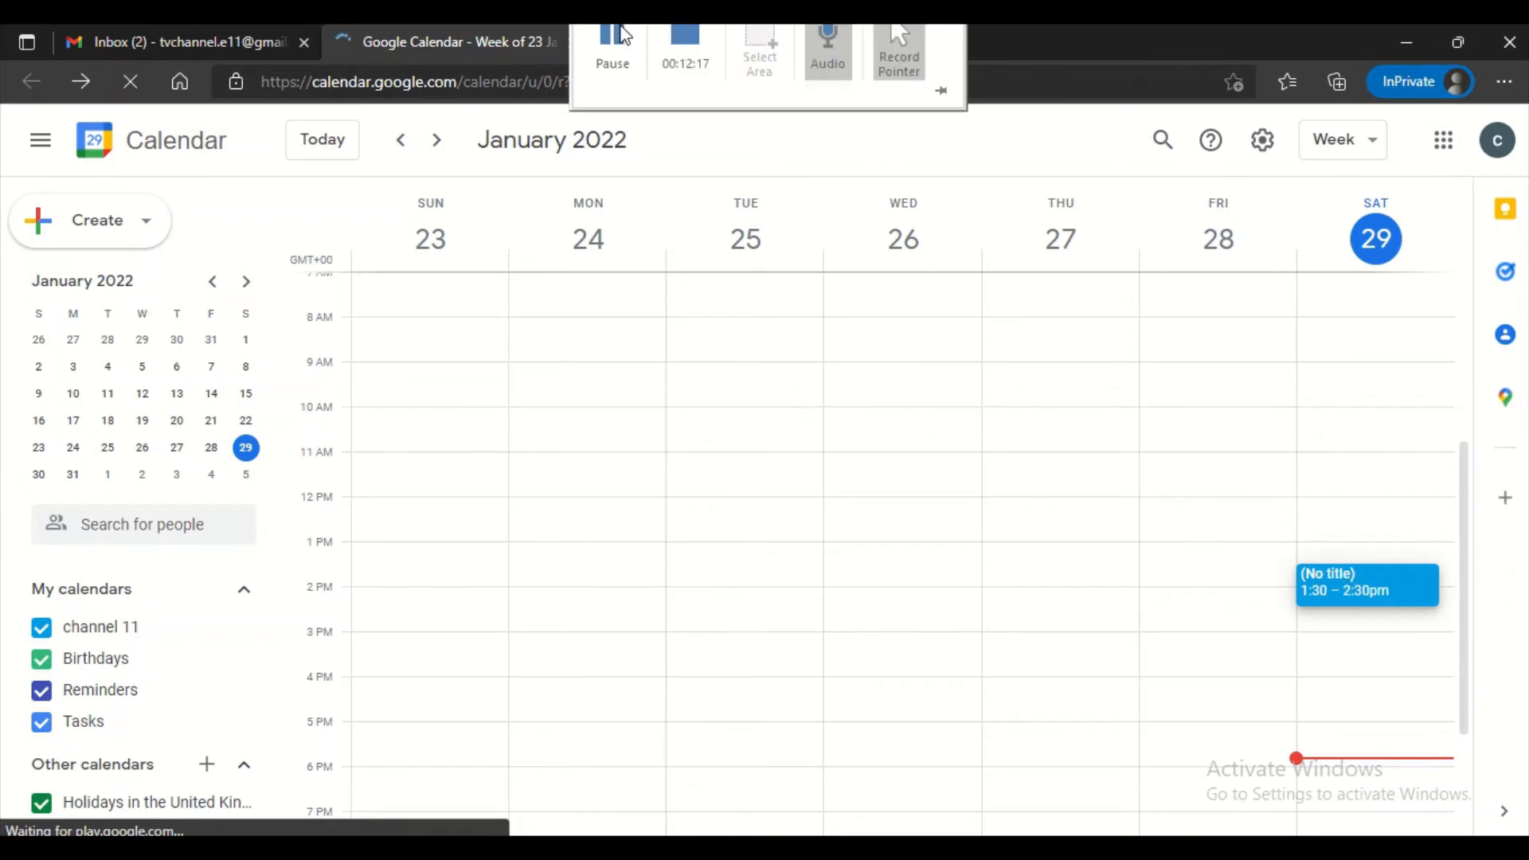
left_click(622, 70)
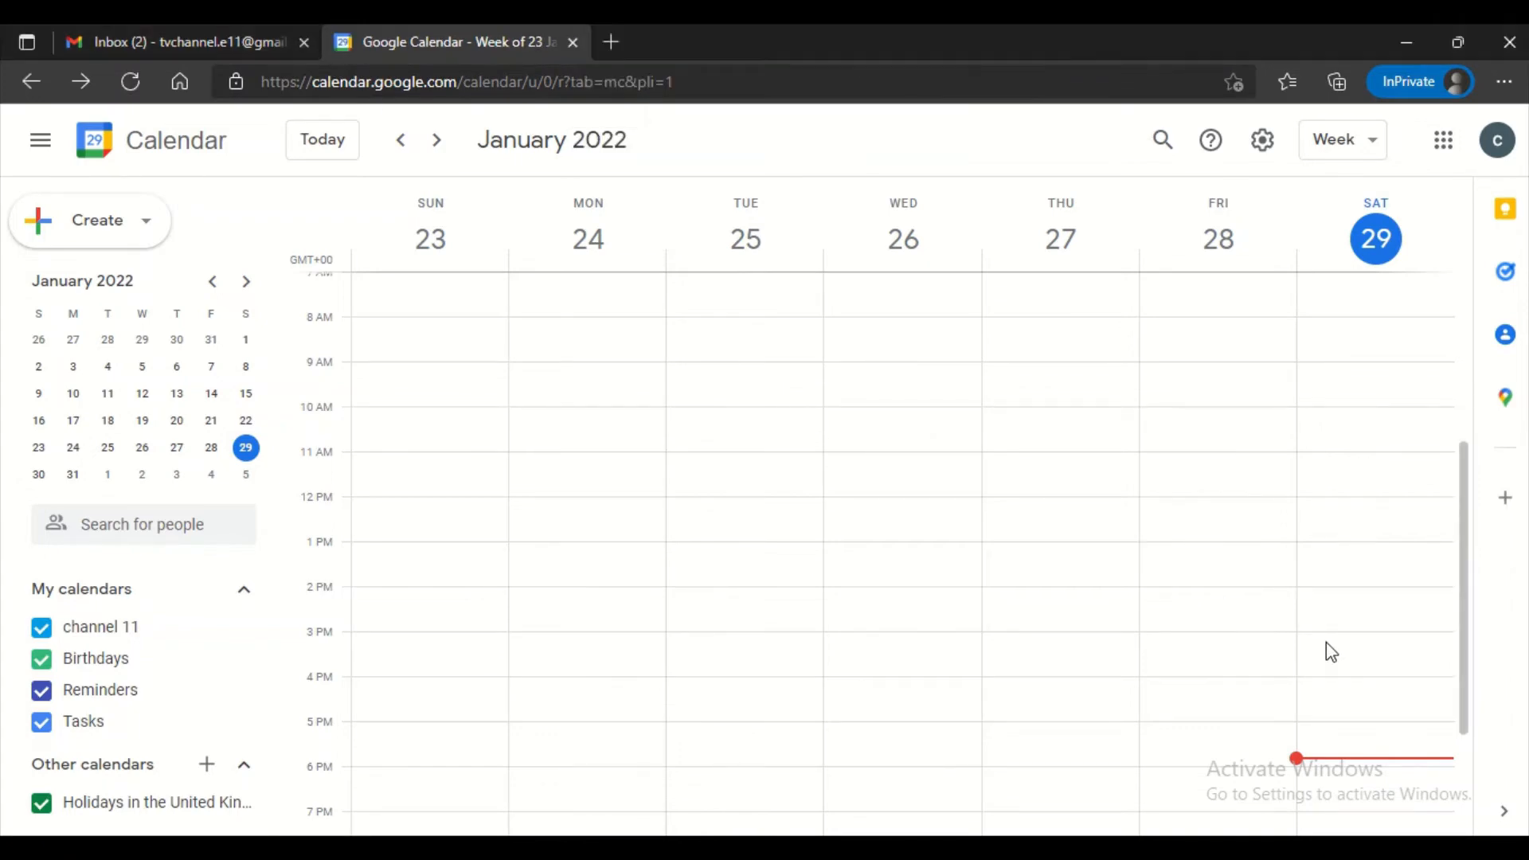
Step: Create a calendar event titled "Quick call" on Saturday 29 January 2022 from 3:00pm to 4:00pm
left_click(1326, 652)
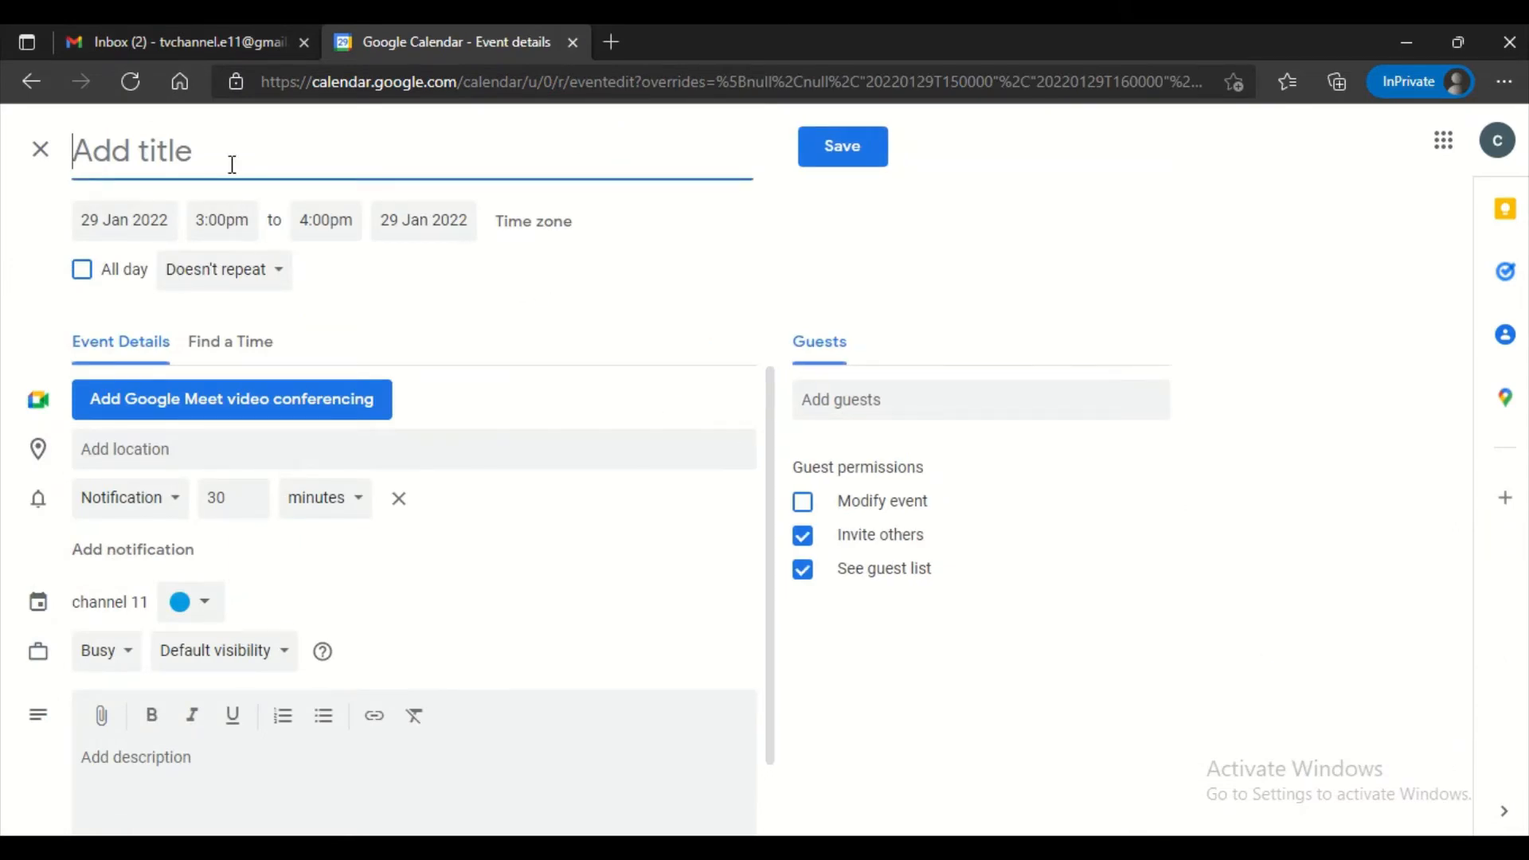
type("Quick")
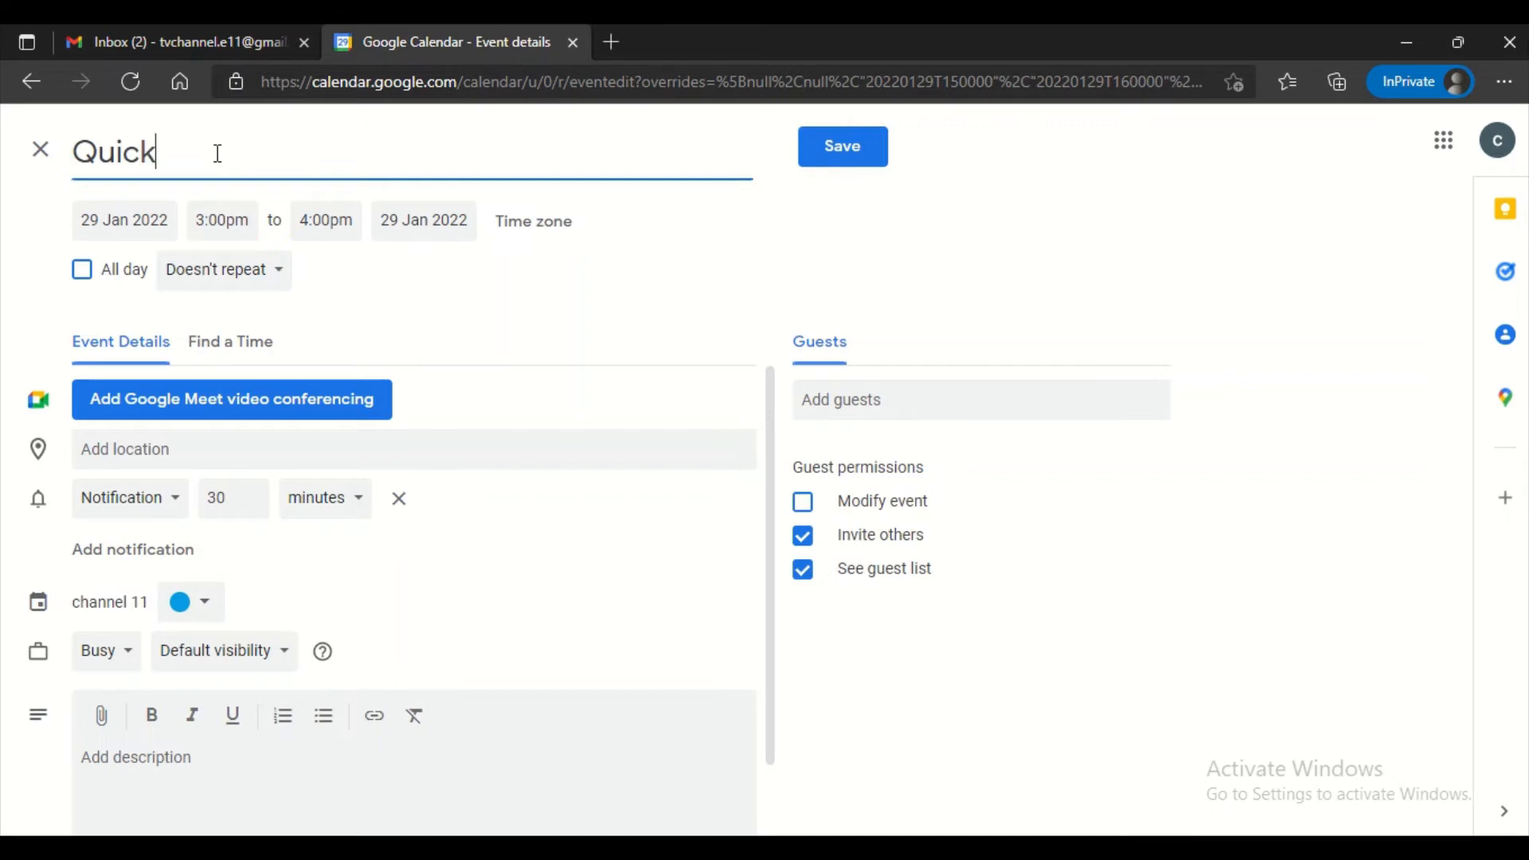
type(" call")
Step: Add the contact's Gmail address as a guest and save the event, sending the invitation email
left_click(925, 398)
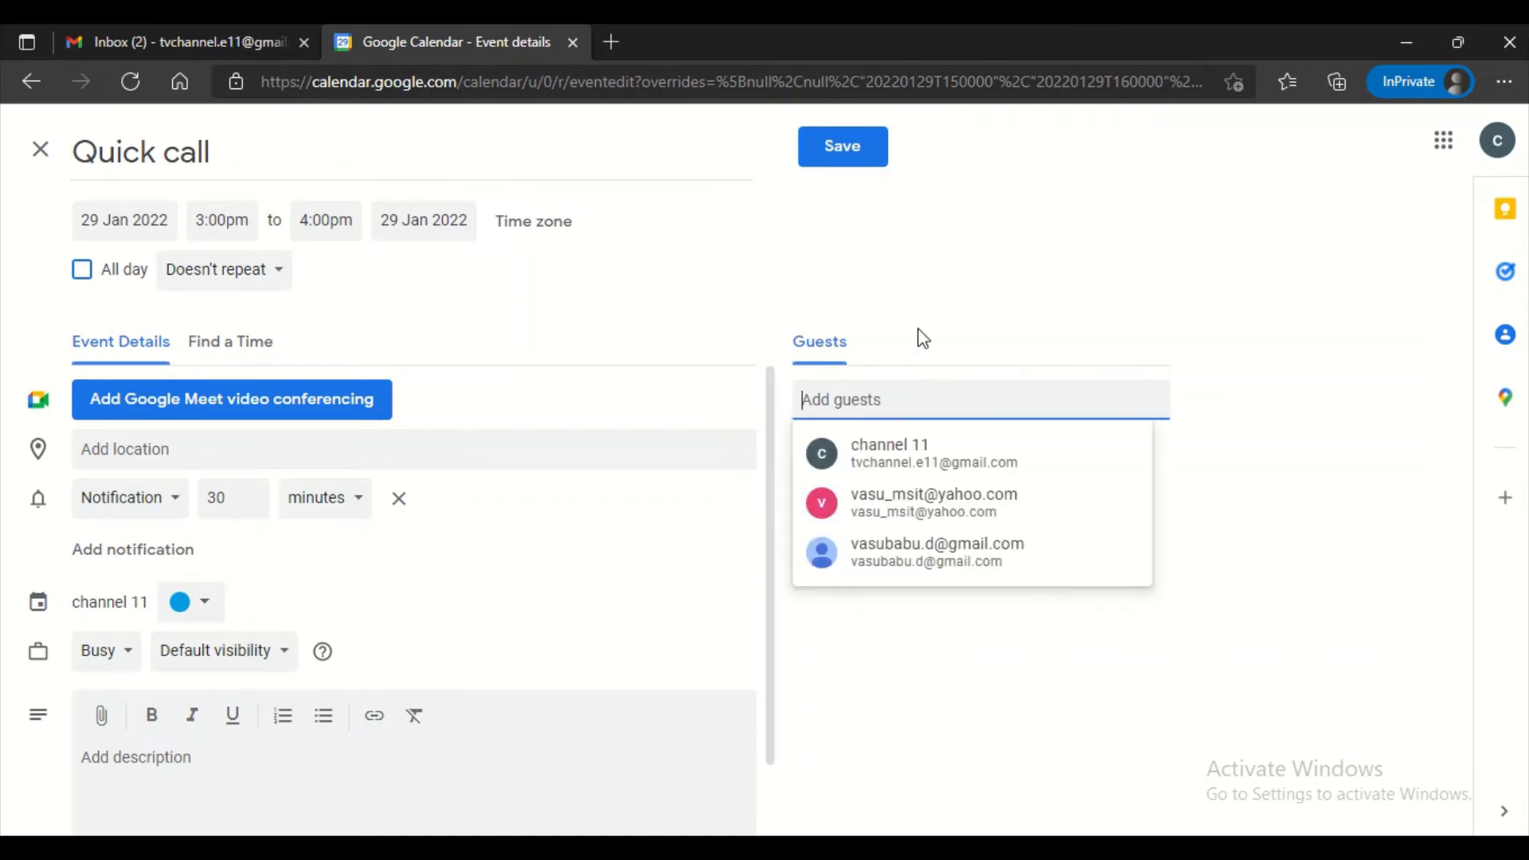
left_click(909, 289)
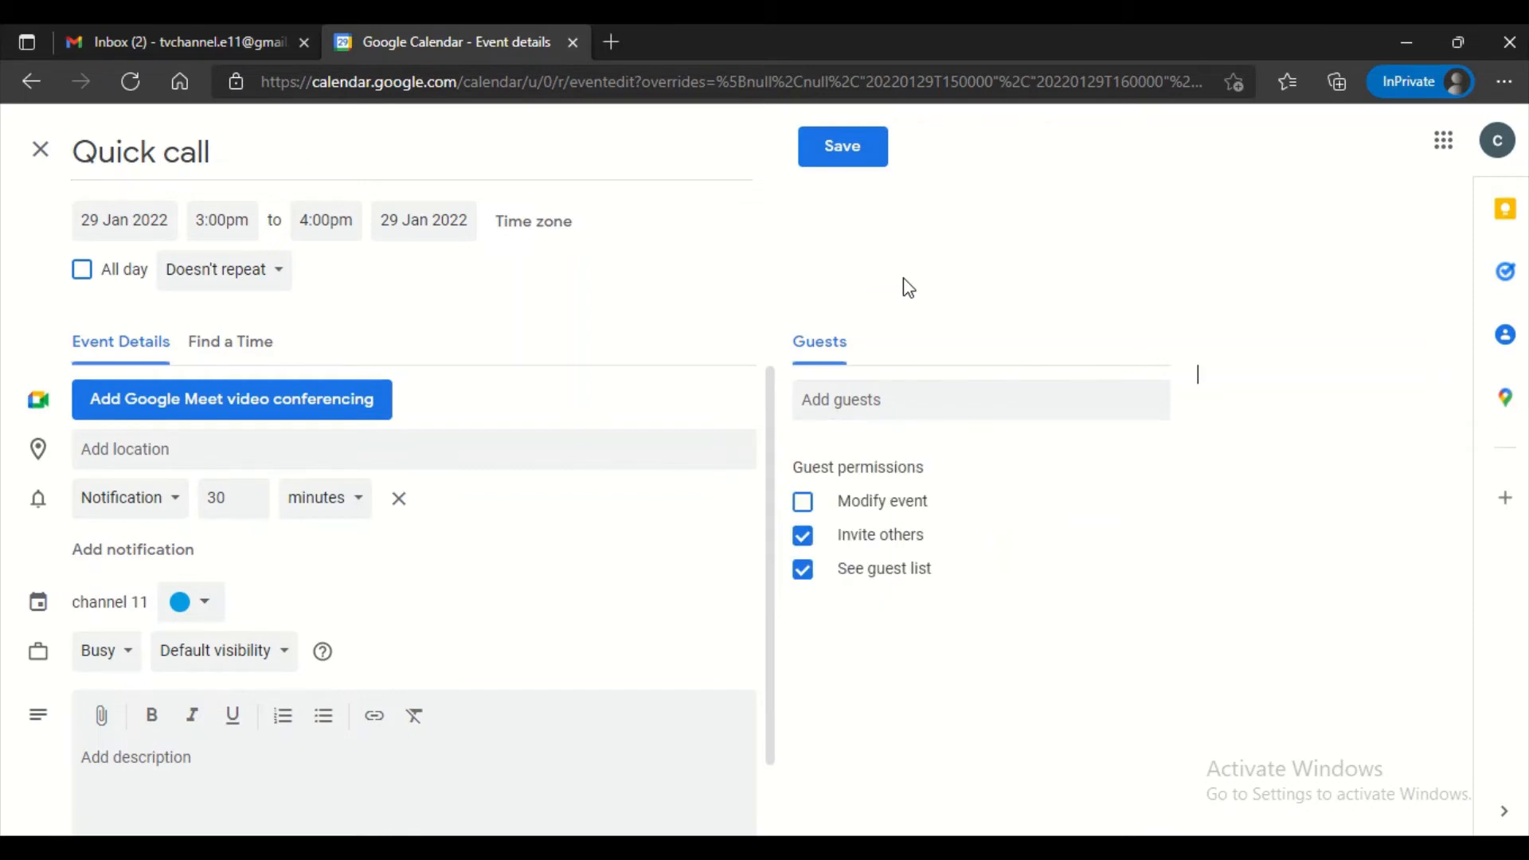
left_click(890, 399)
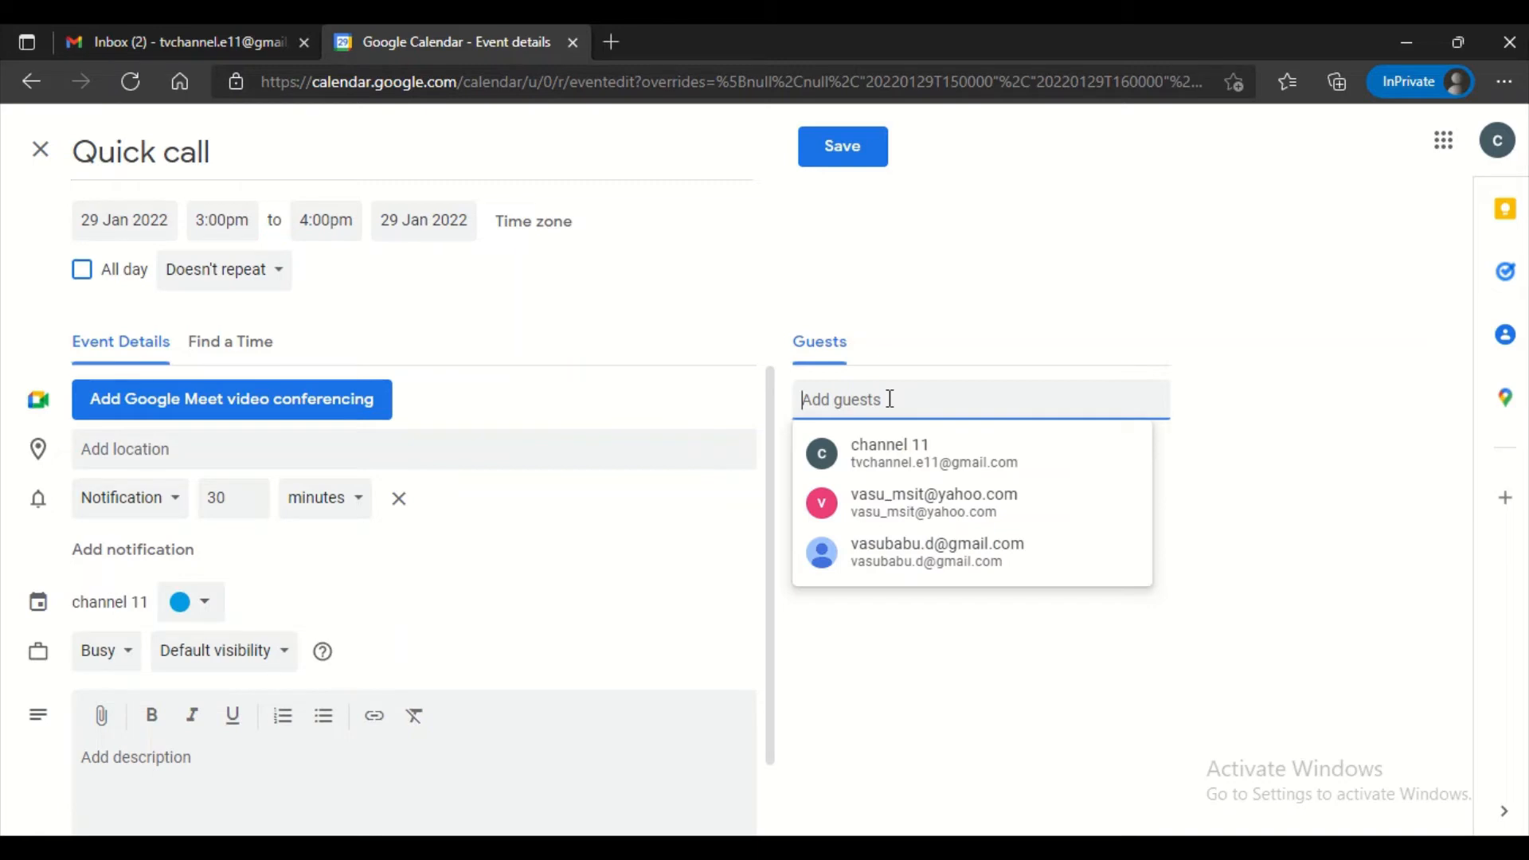
left_click(897, 567)
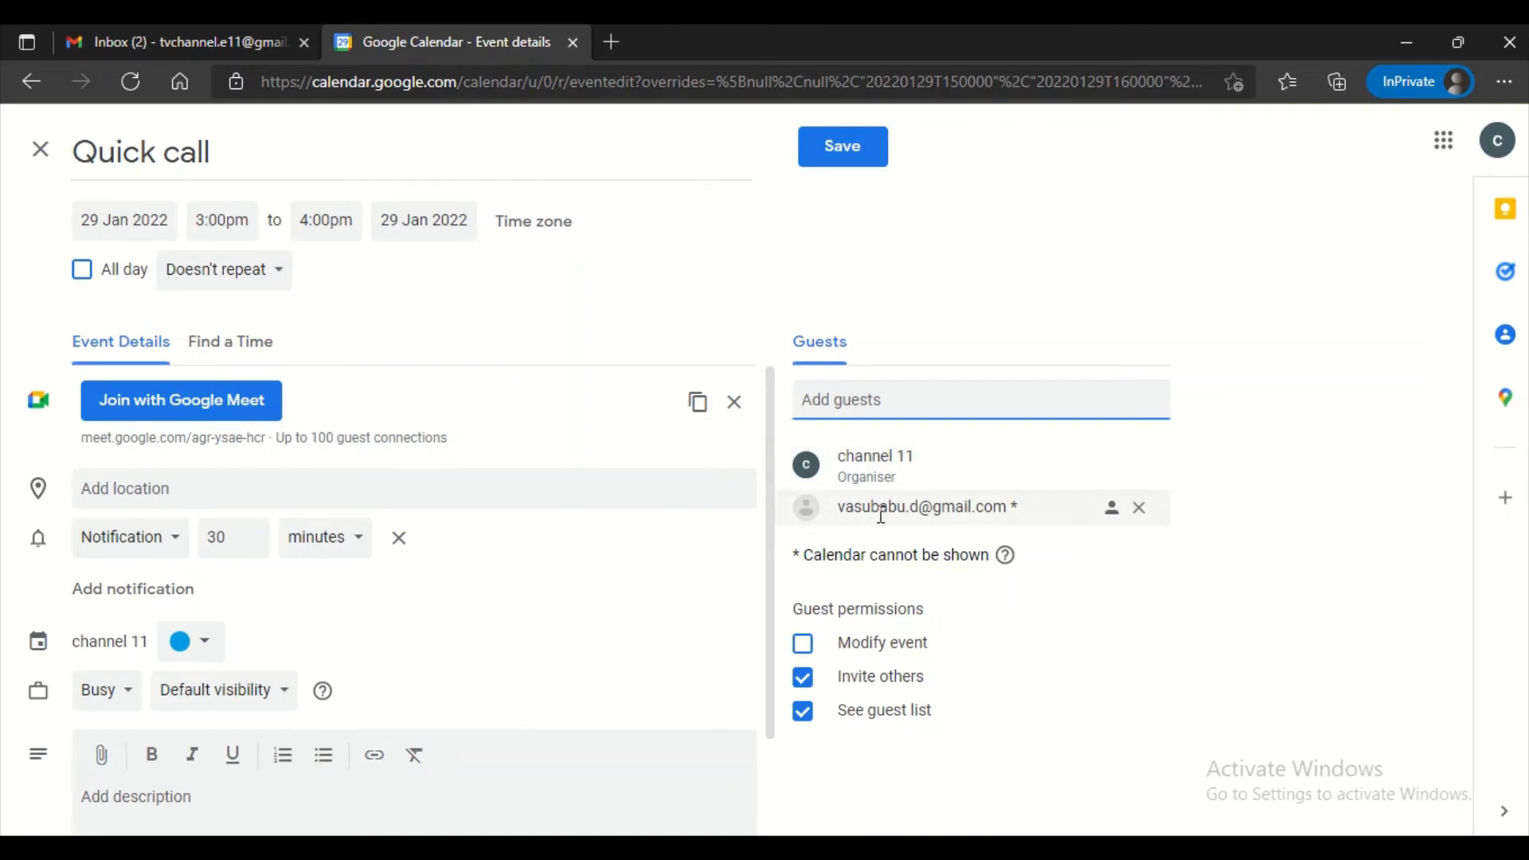
mouse_move(884, 499)
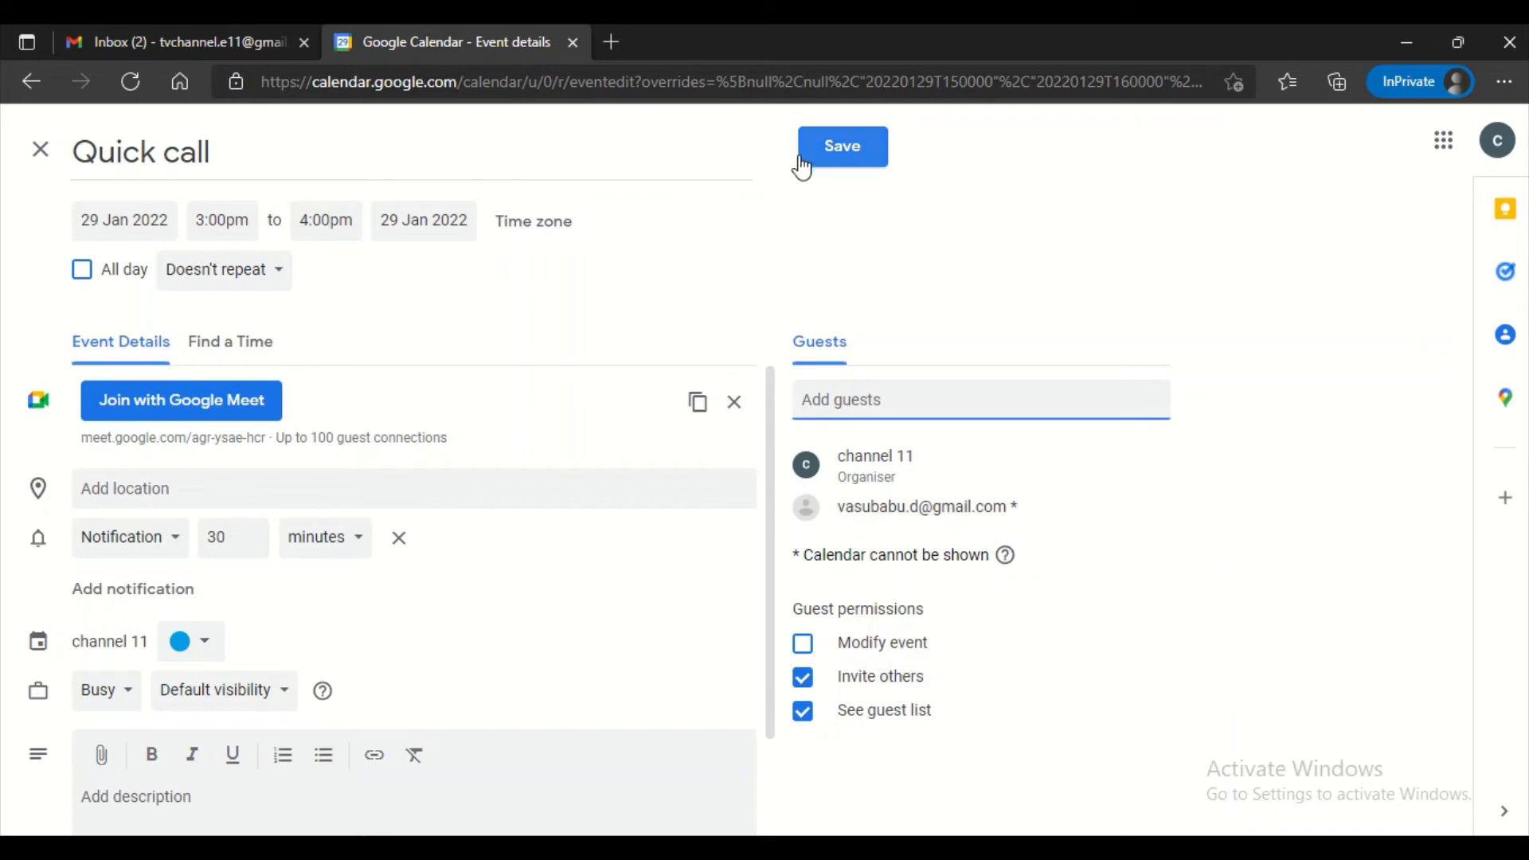
left_click(823, 157)
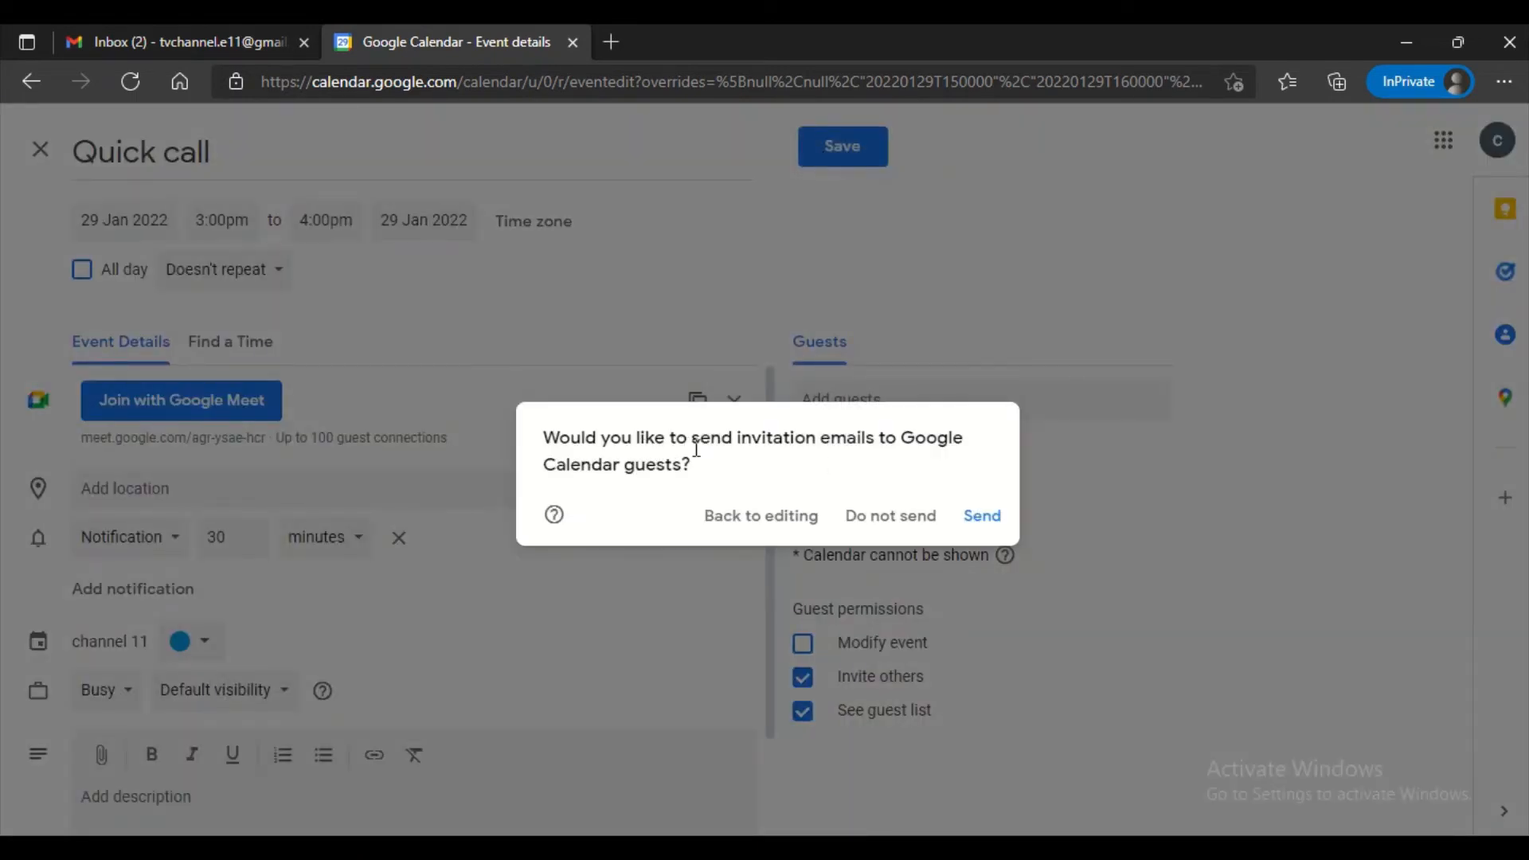
left_click(985, 524)
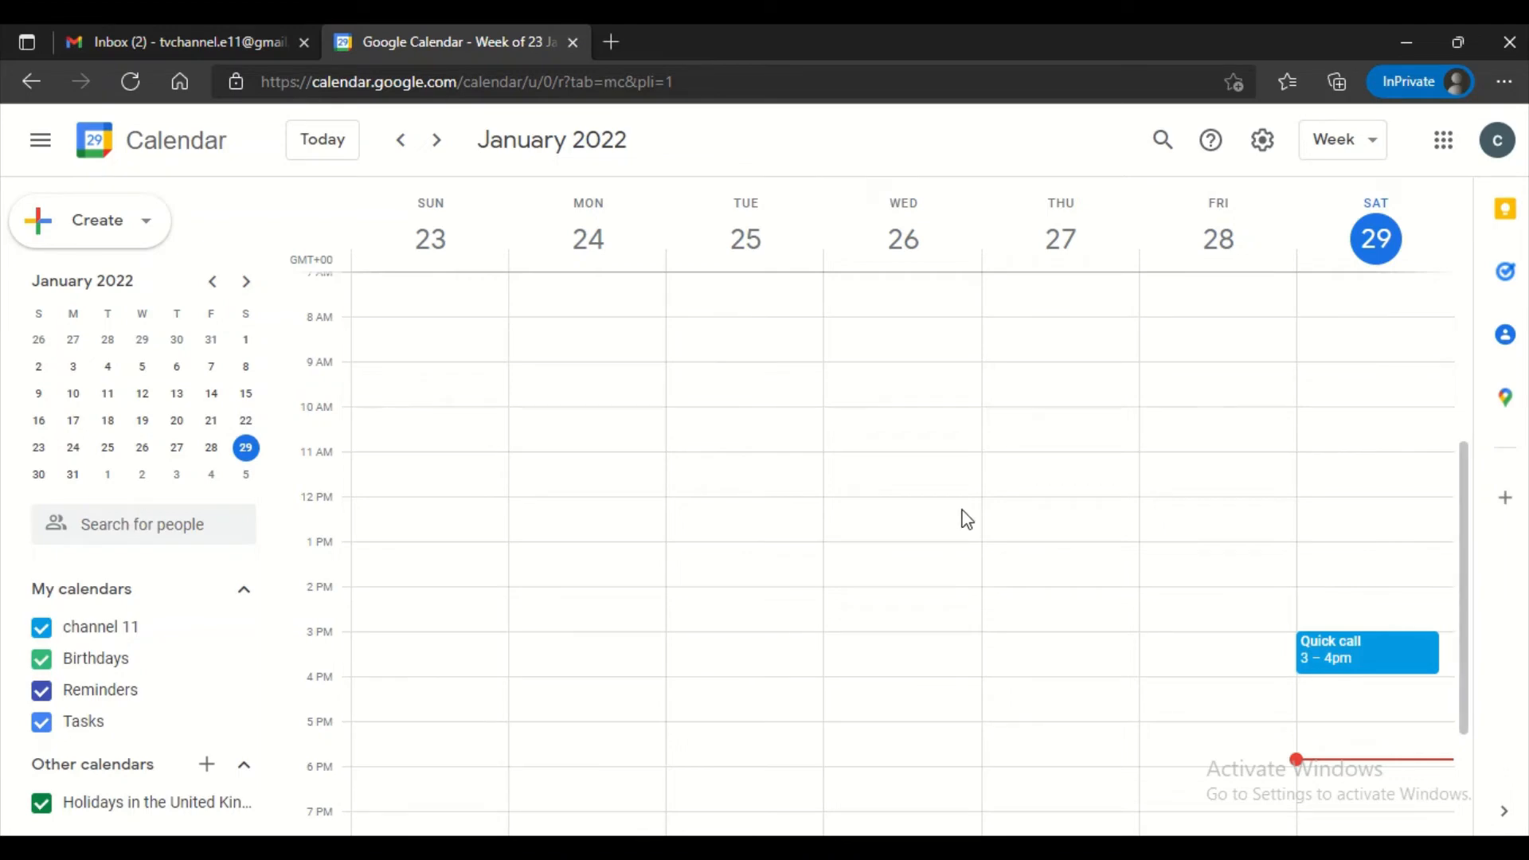
Step: Add the same contact in the calendar's people search and open the contact's detailed view
left_click(127, 528)
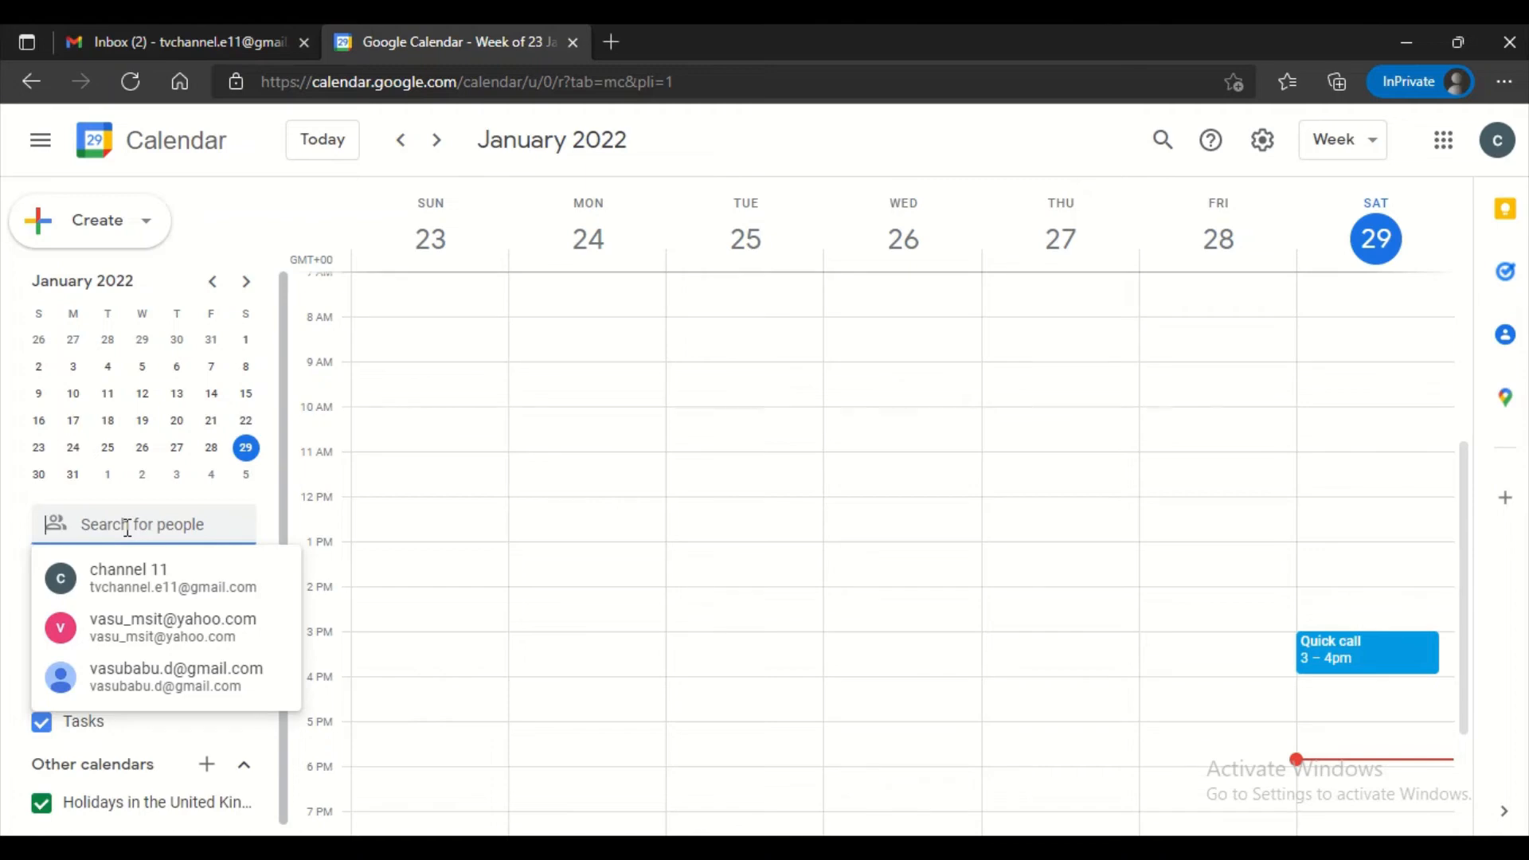
left_click(148, 681)
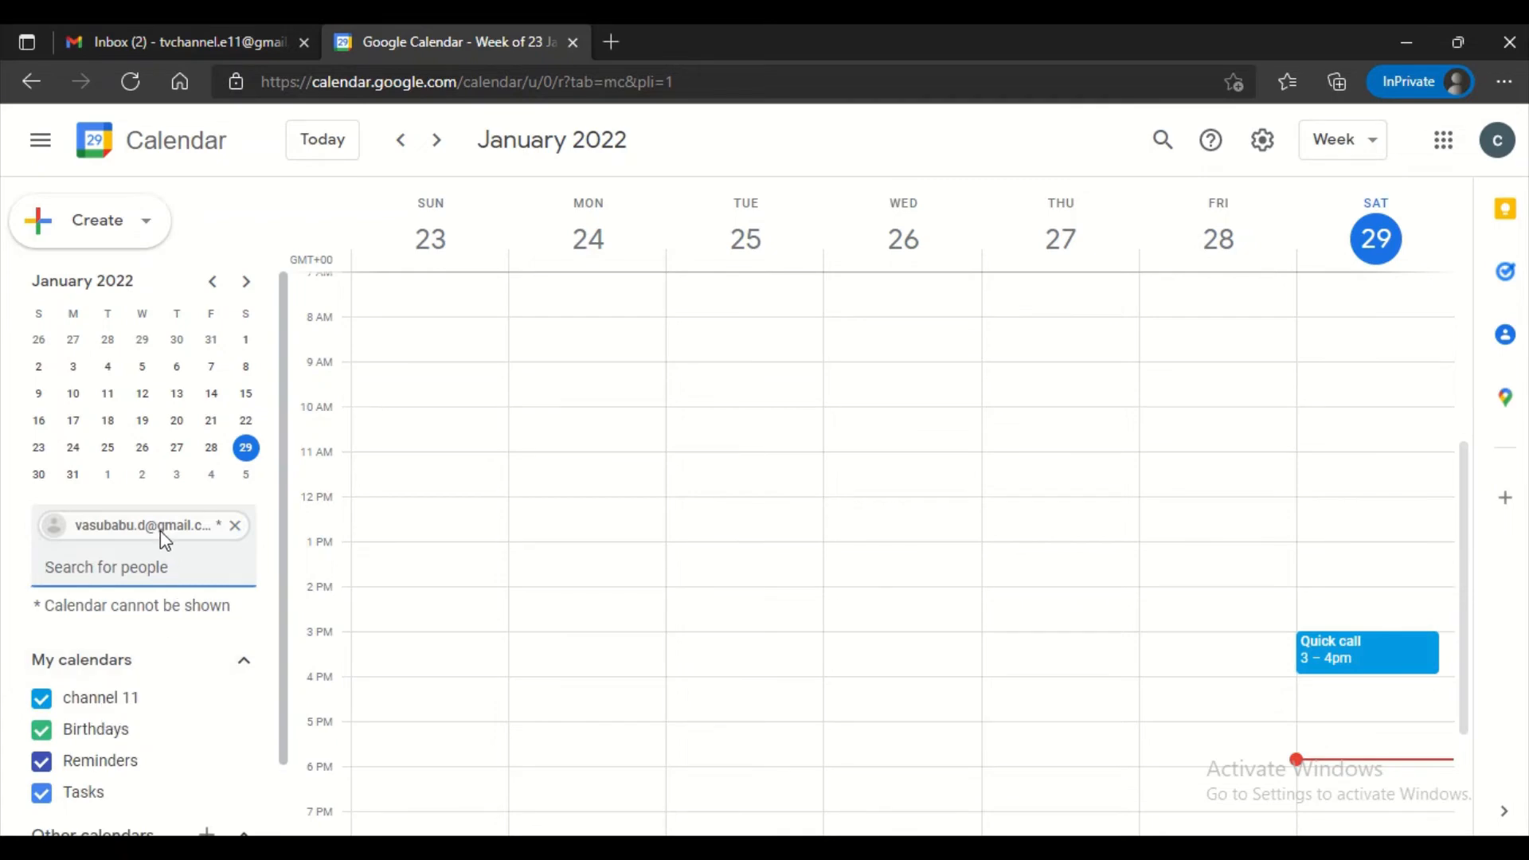
left_click(159, 532)
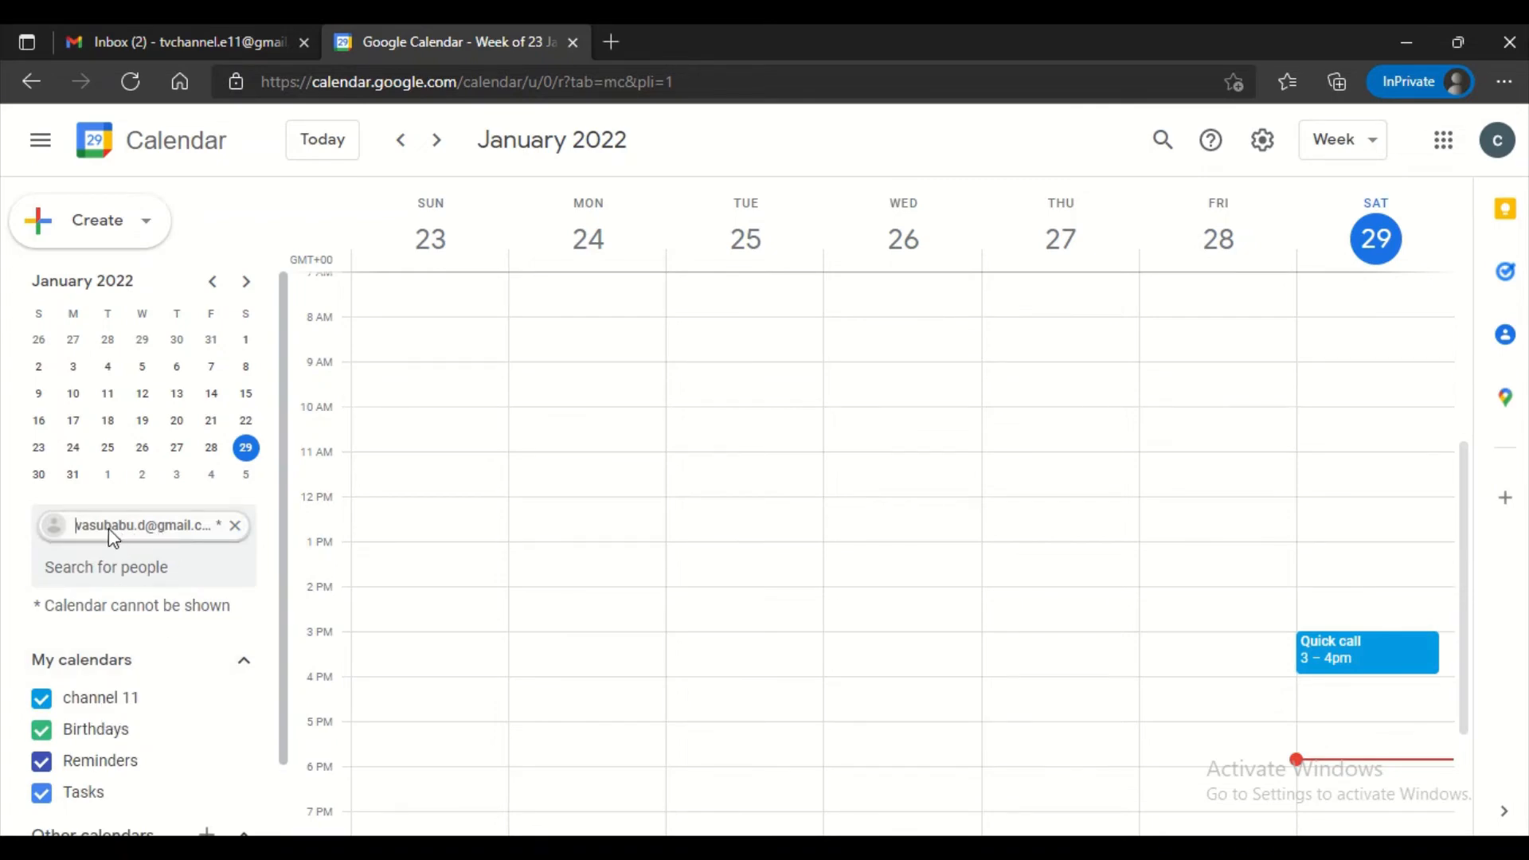
mouse_move(220, 530)
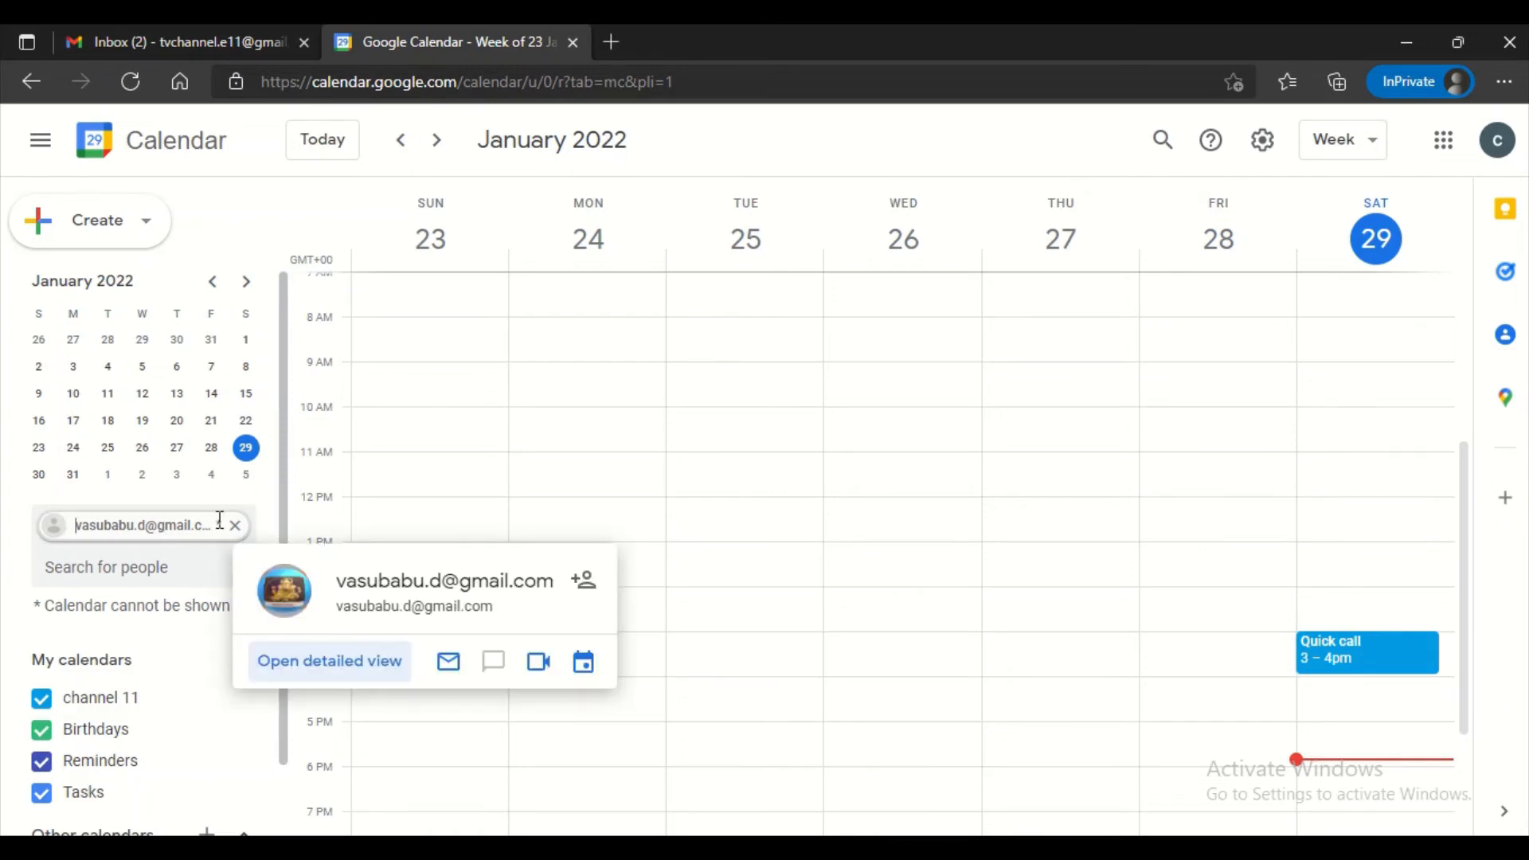
left_click(311, 659)
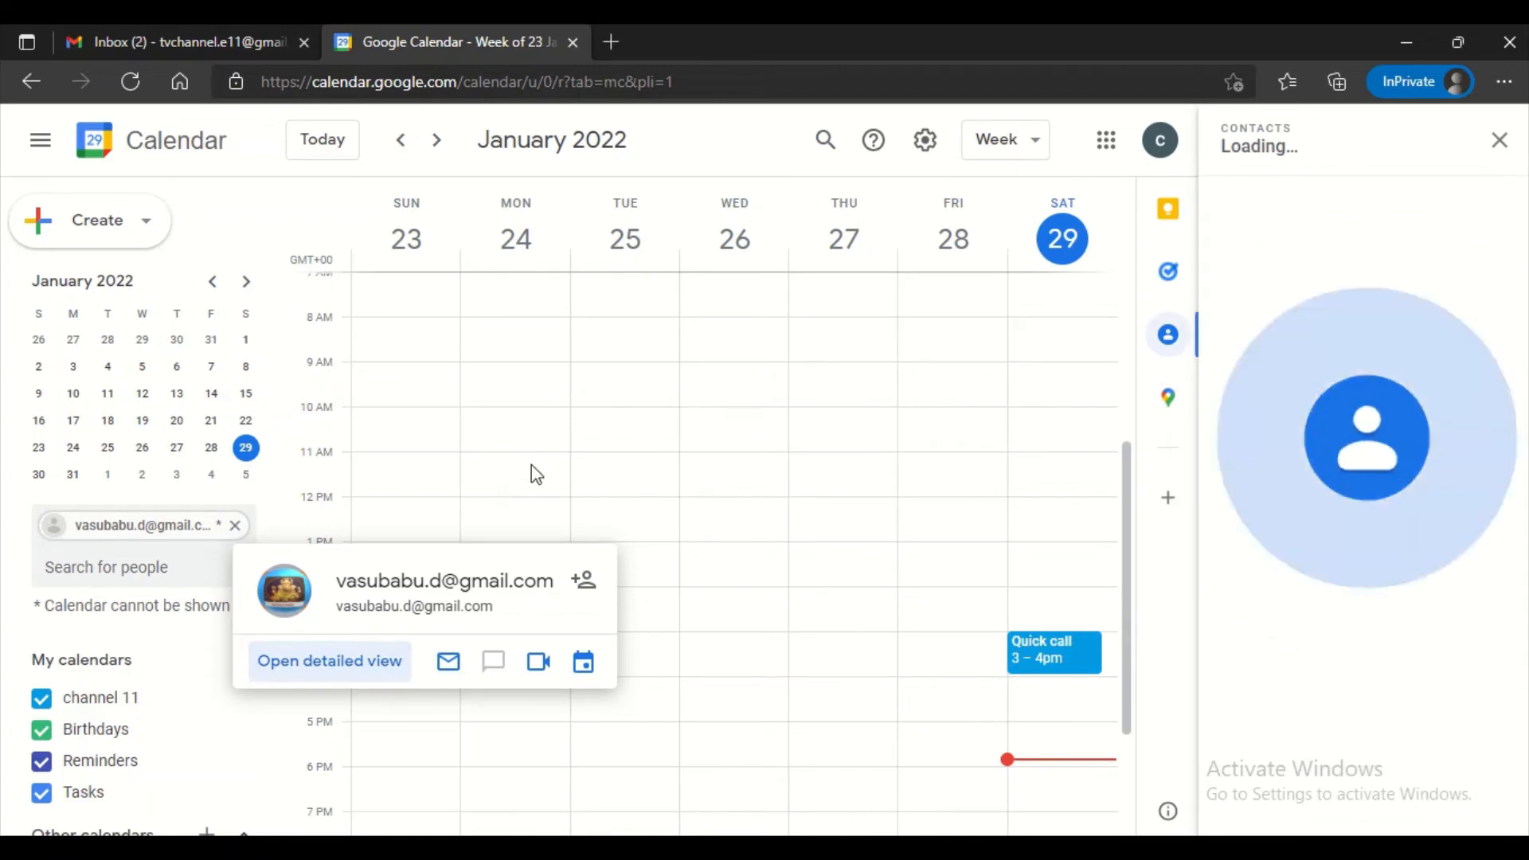
Step: Switch the February 2022 calendar to the Week view
mouse_move(546, 24)
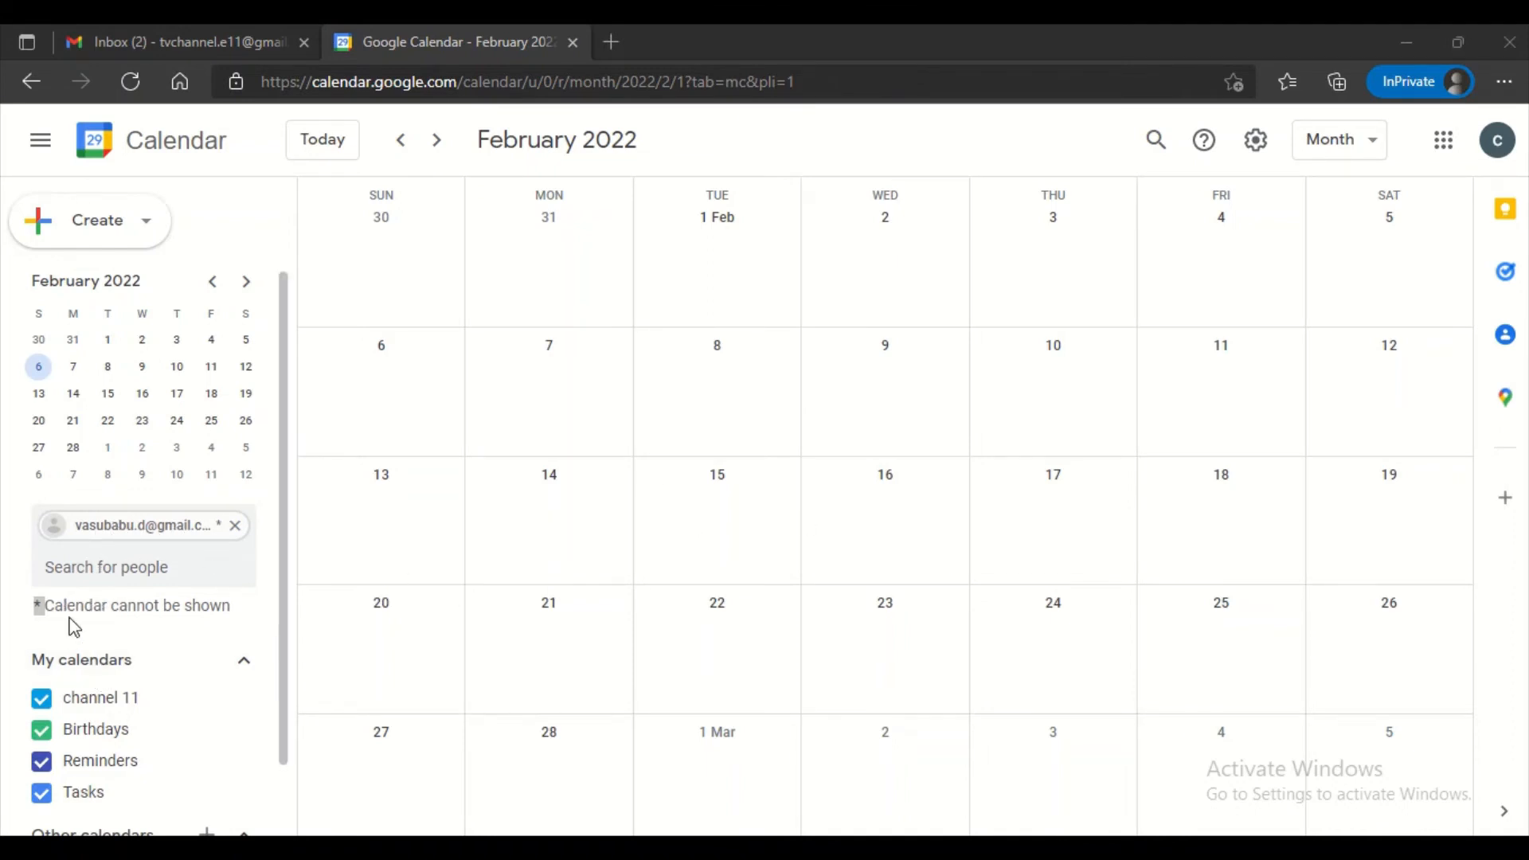
left_click_drag(56, 607, 184, 607)
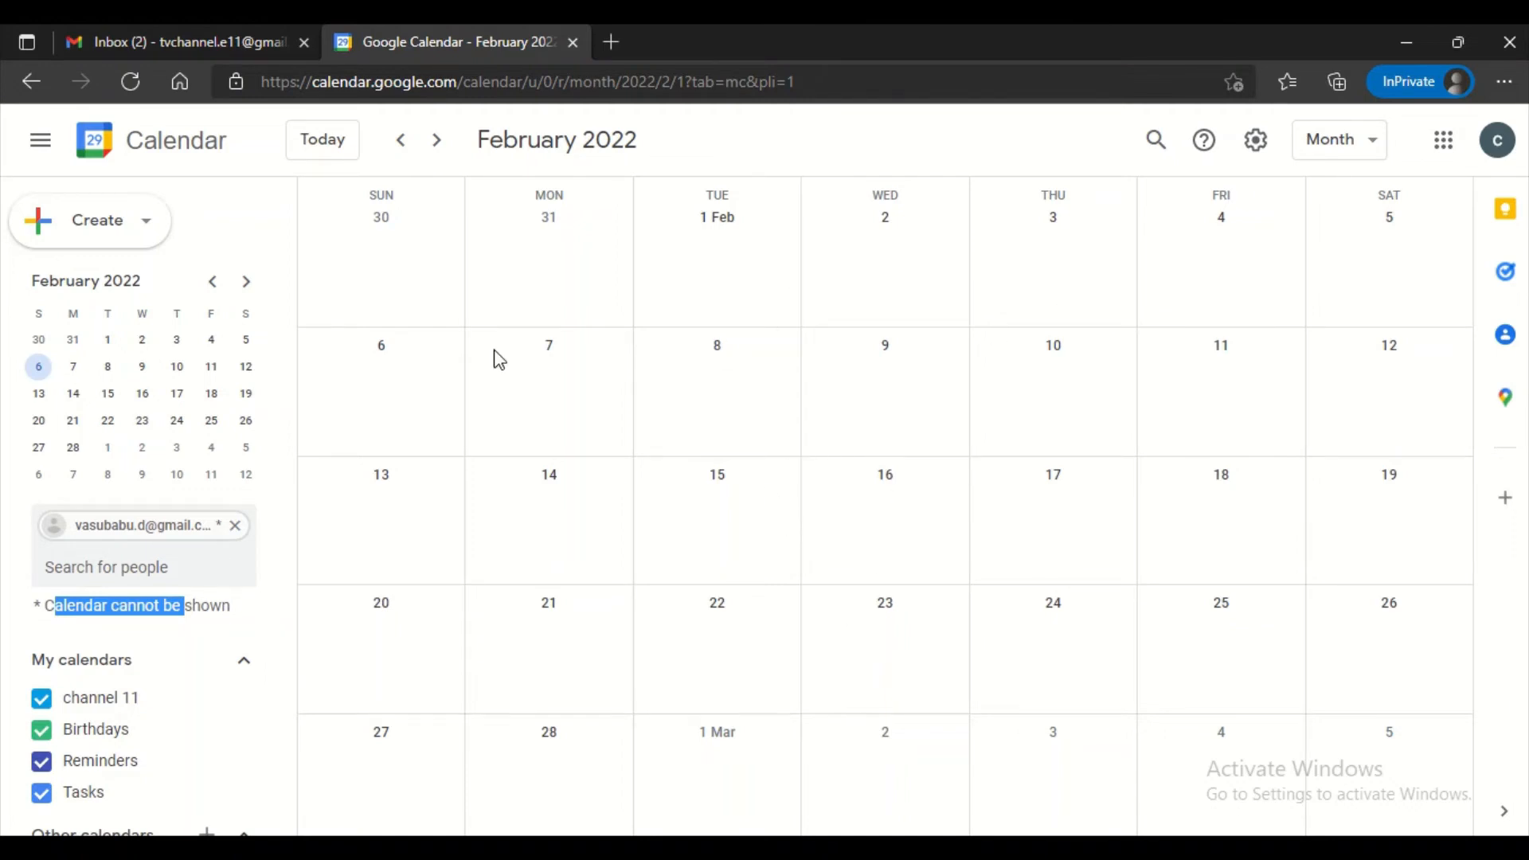
left_click(1327, 156)
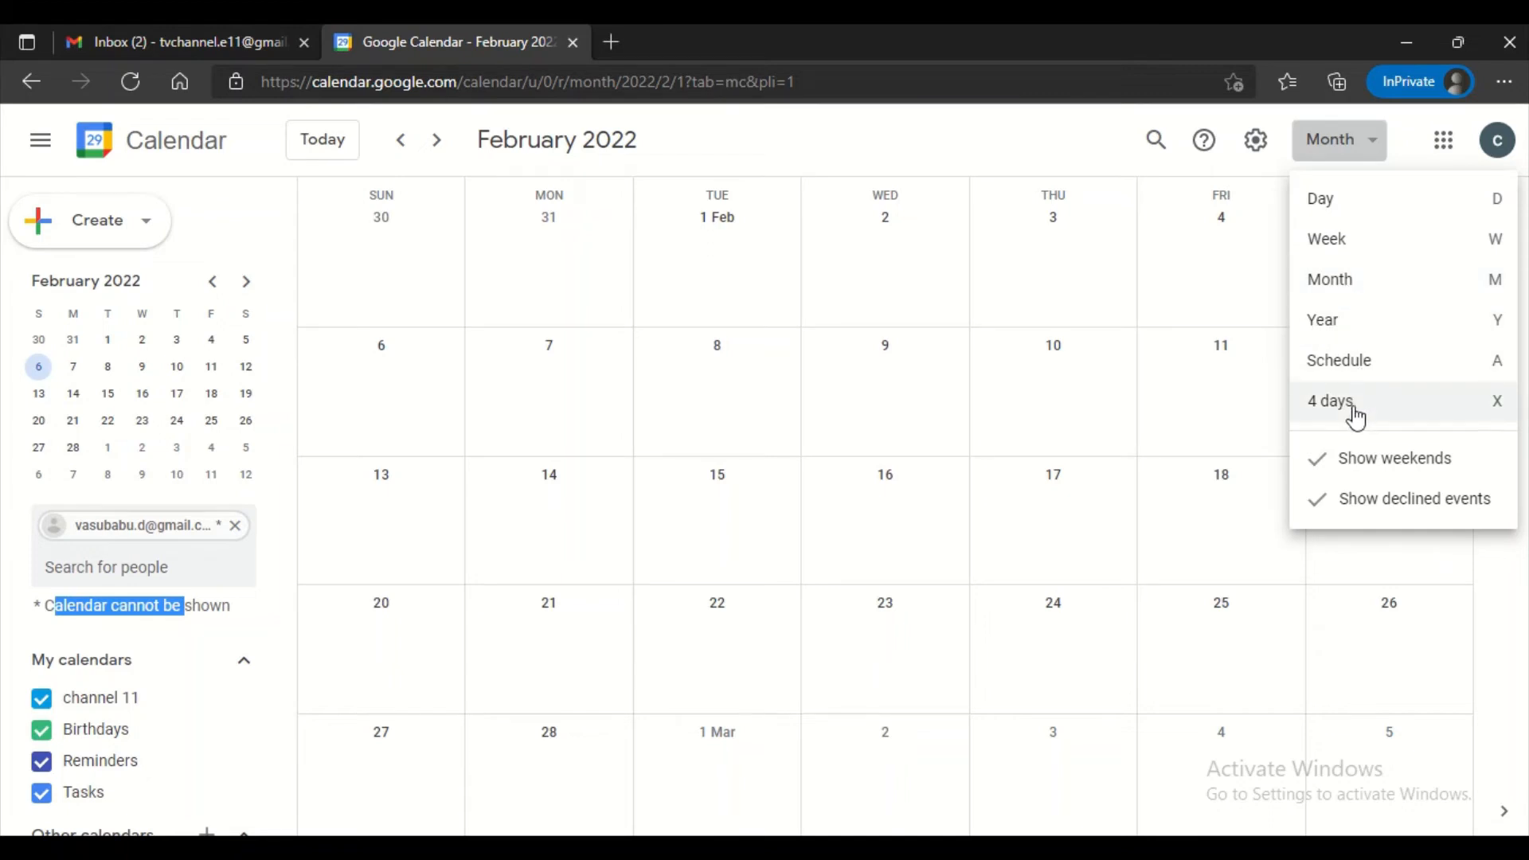
left_click(1342, 257)
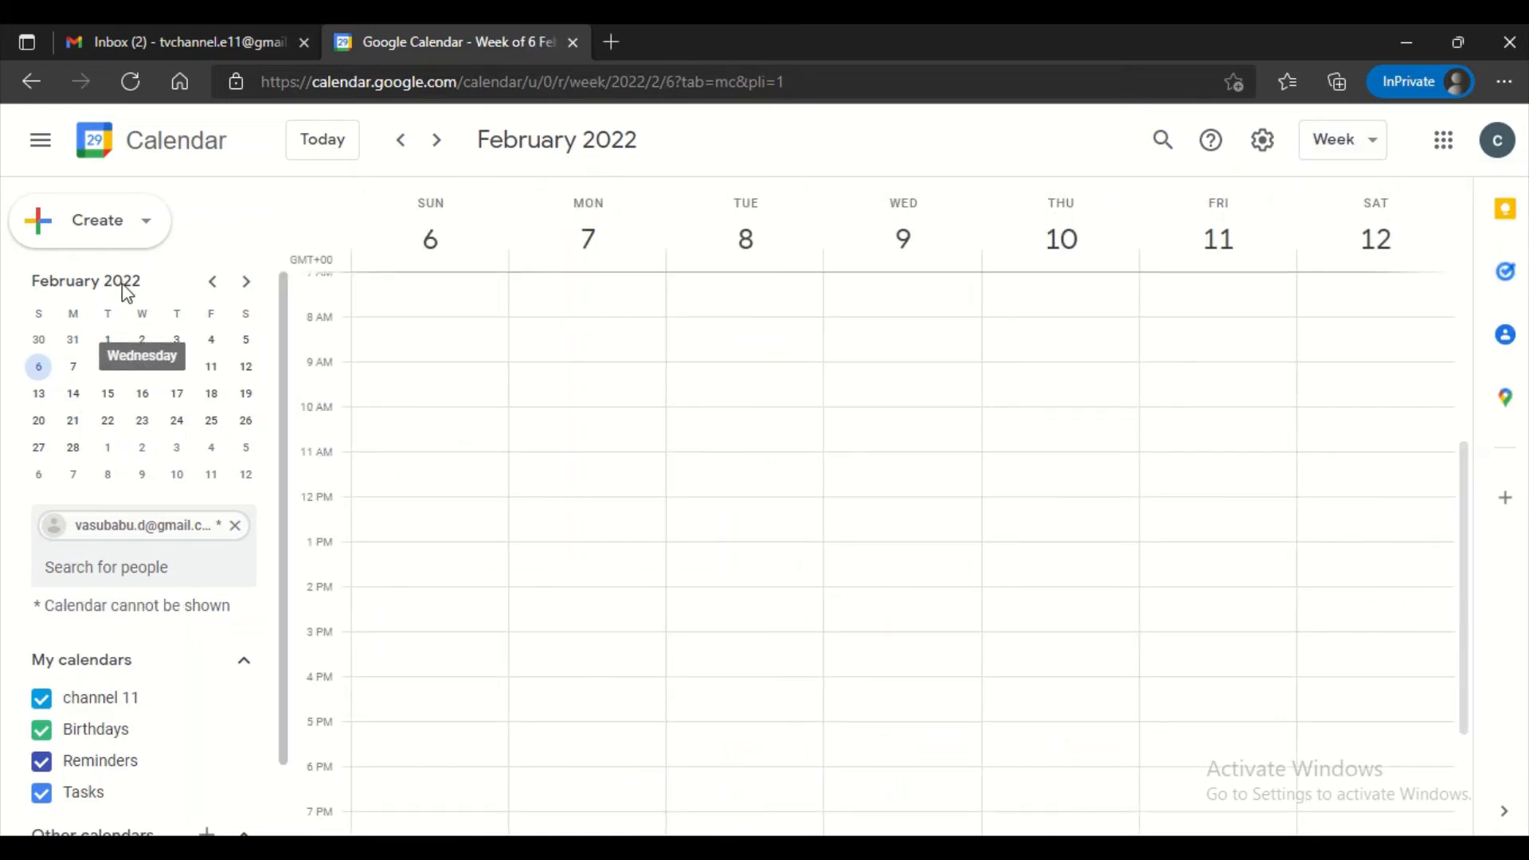
Step: Show the week starting Sunday 30 January 2022 in the calendar
left_click(212, 288)
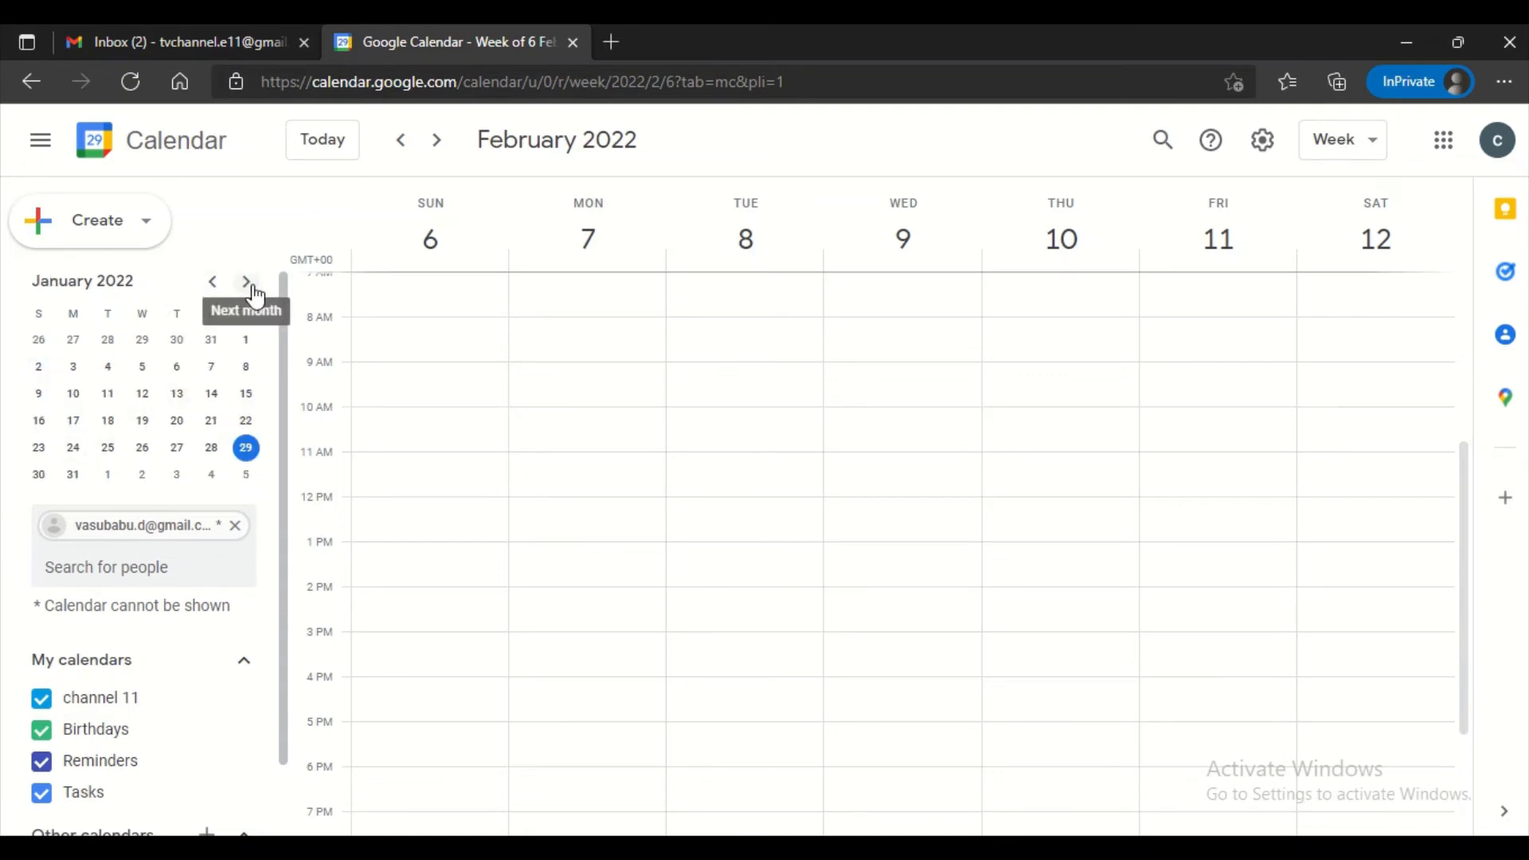
left_click(39, 475)
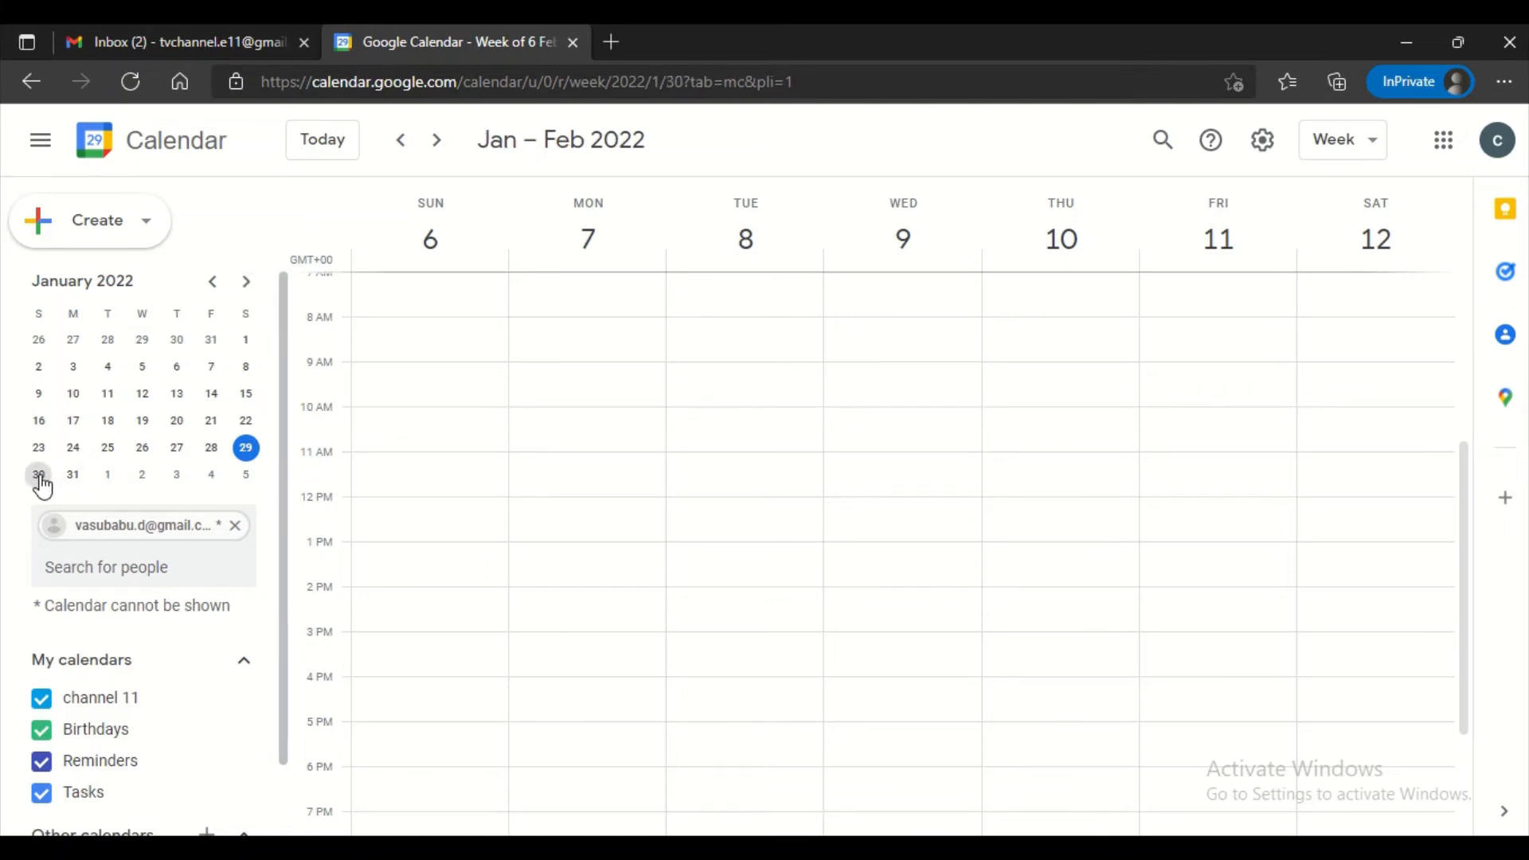
left_click(674, 471)
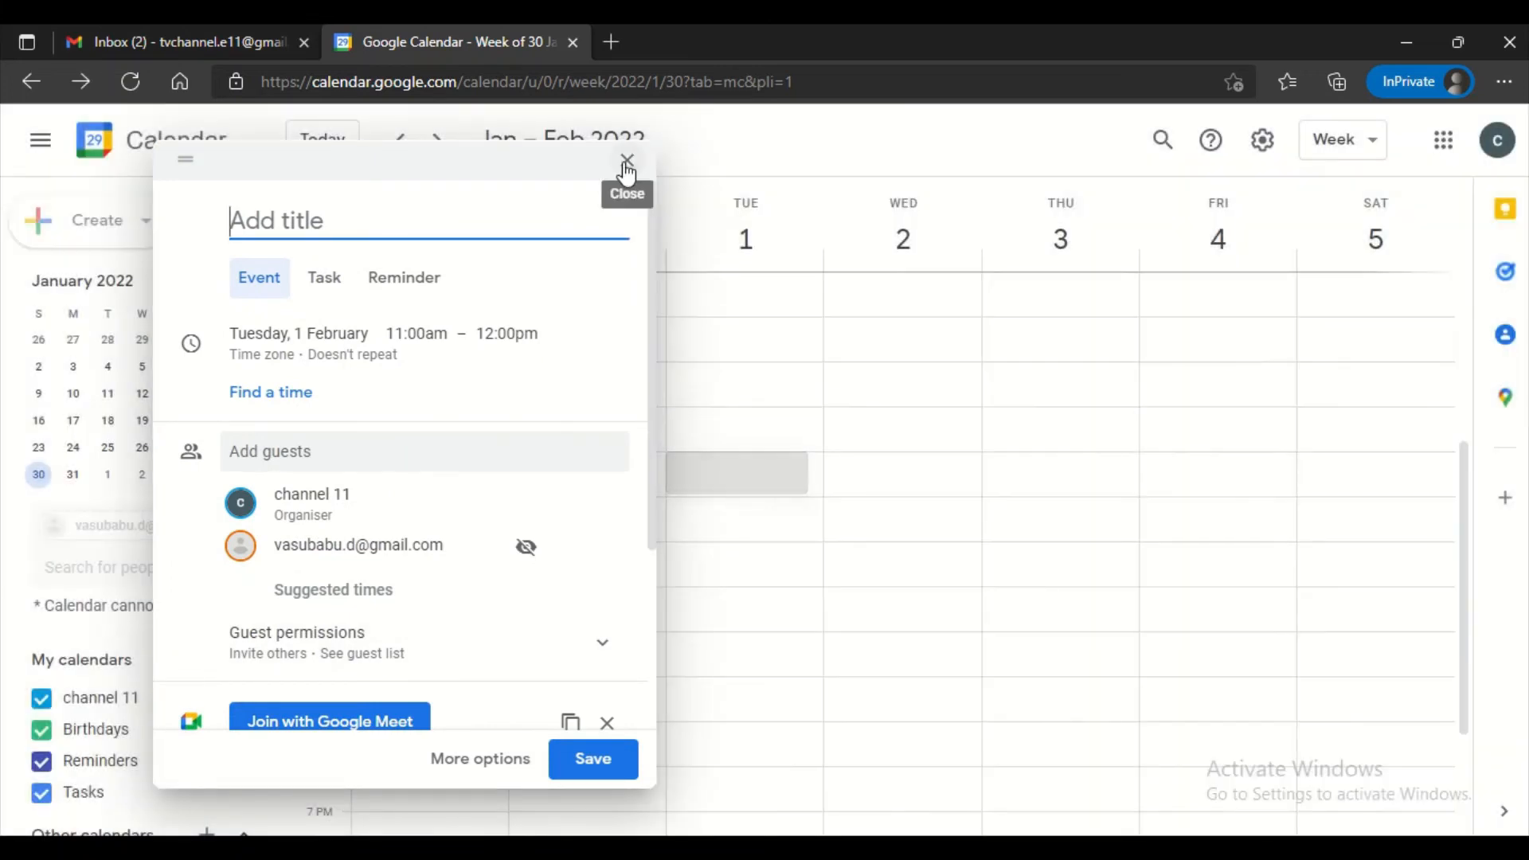
left_click(628, 167)
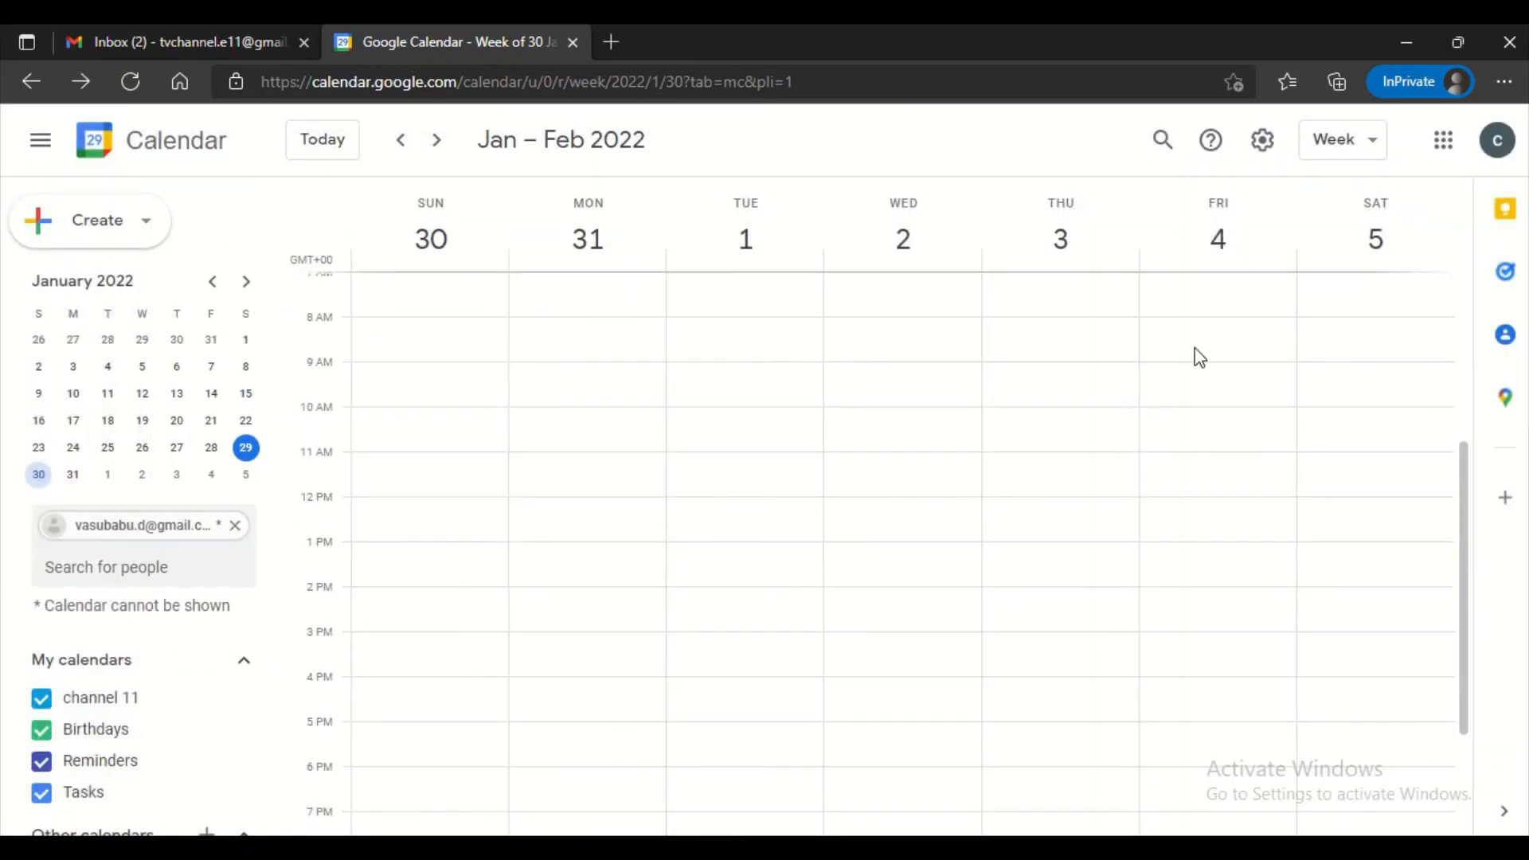
left_click(1217, 351)
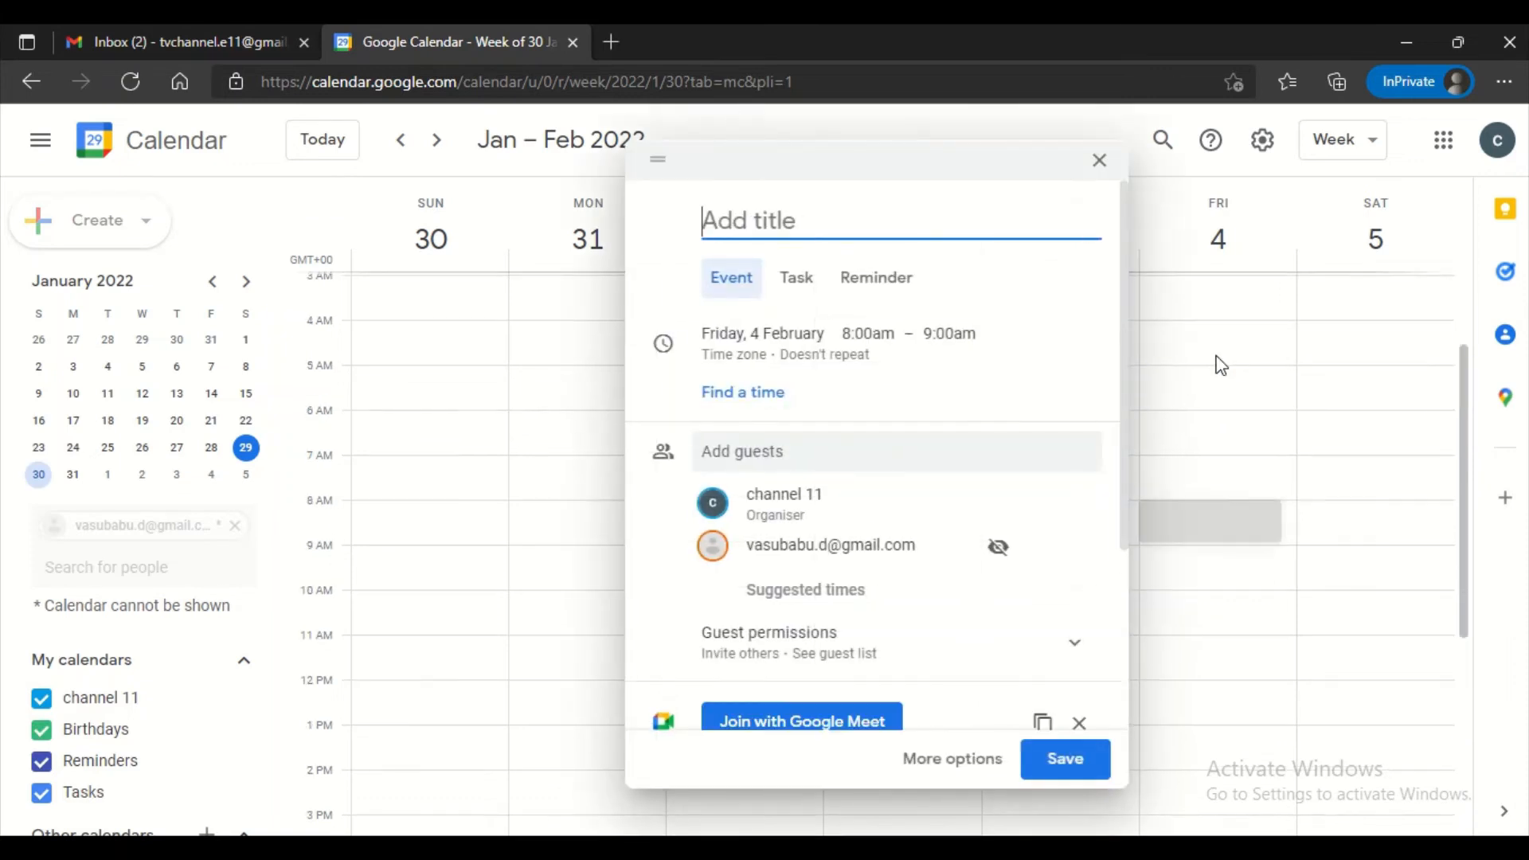
scroll(1216, 361, "up", 4)
left_click(1100, 160)
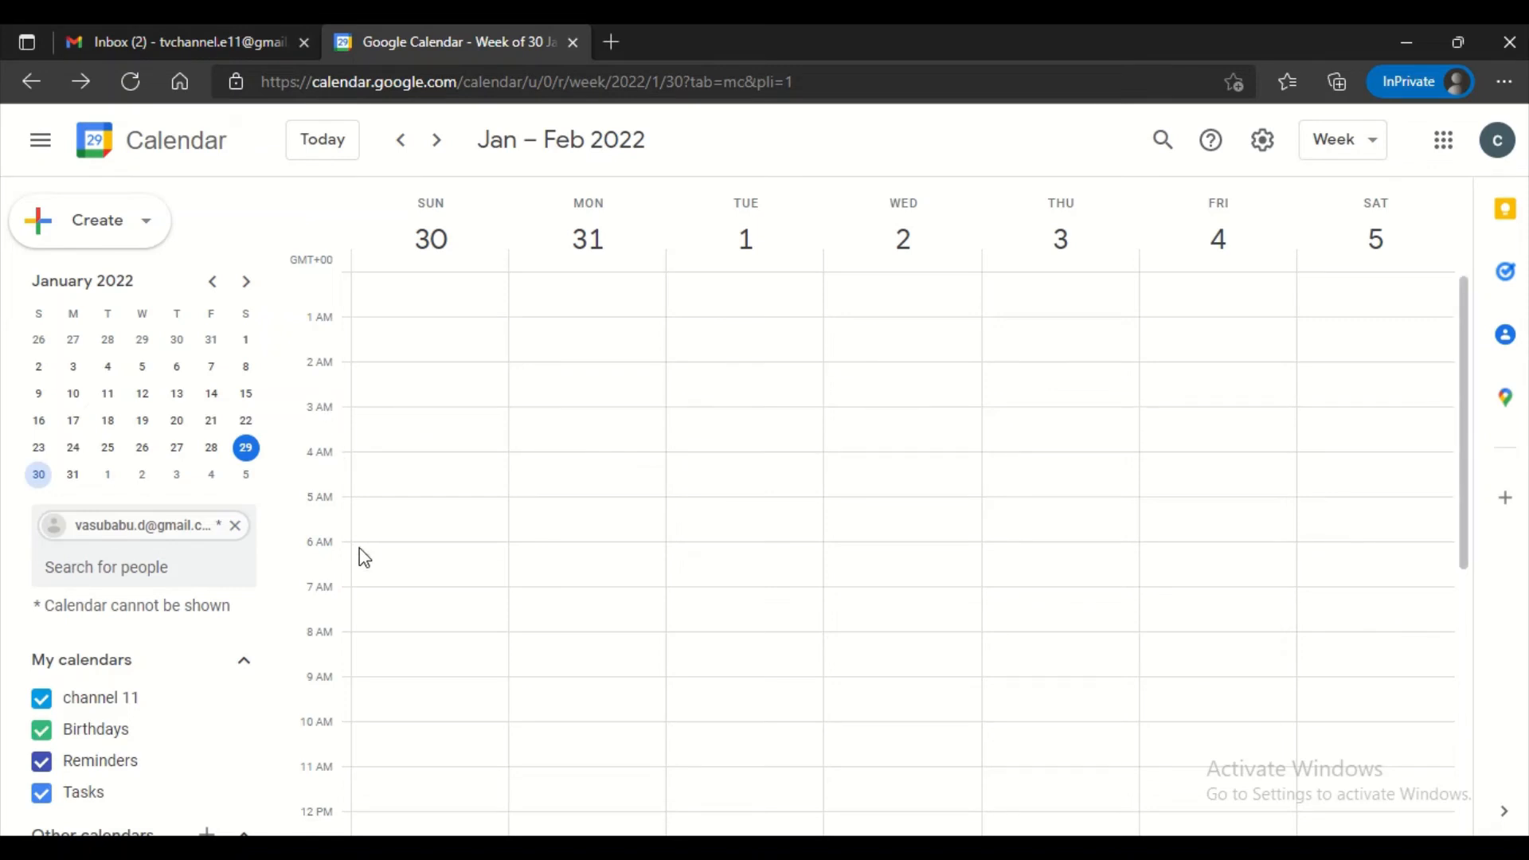
left_click(335, 741)
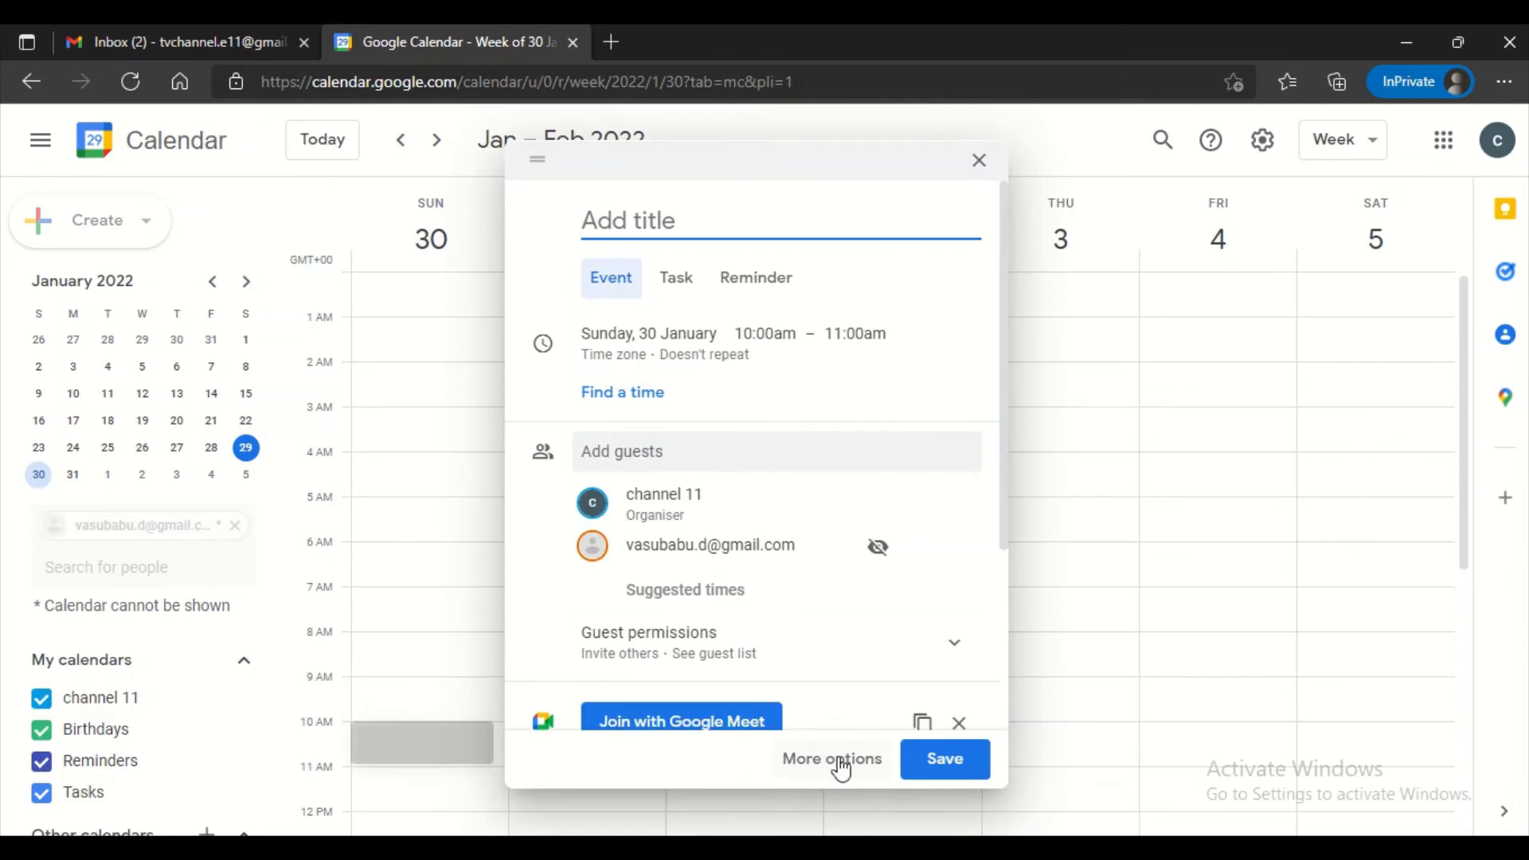
left_click(979, 162)
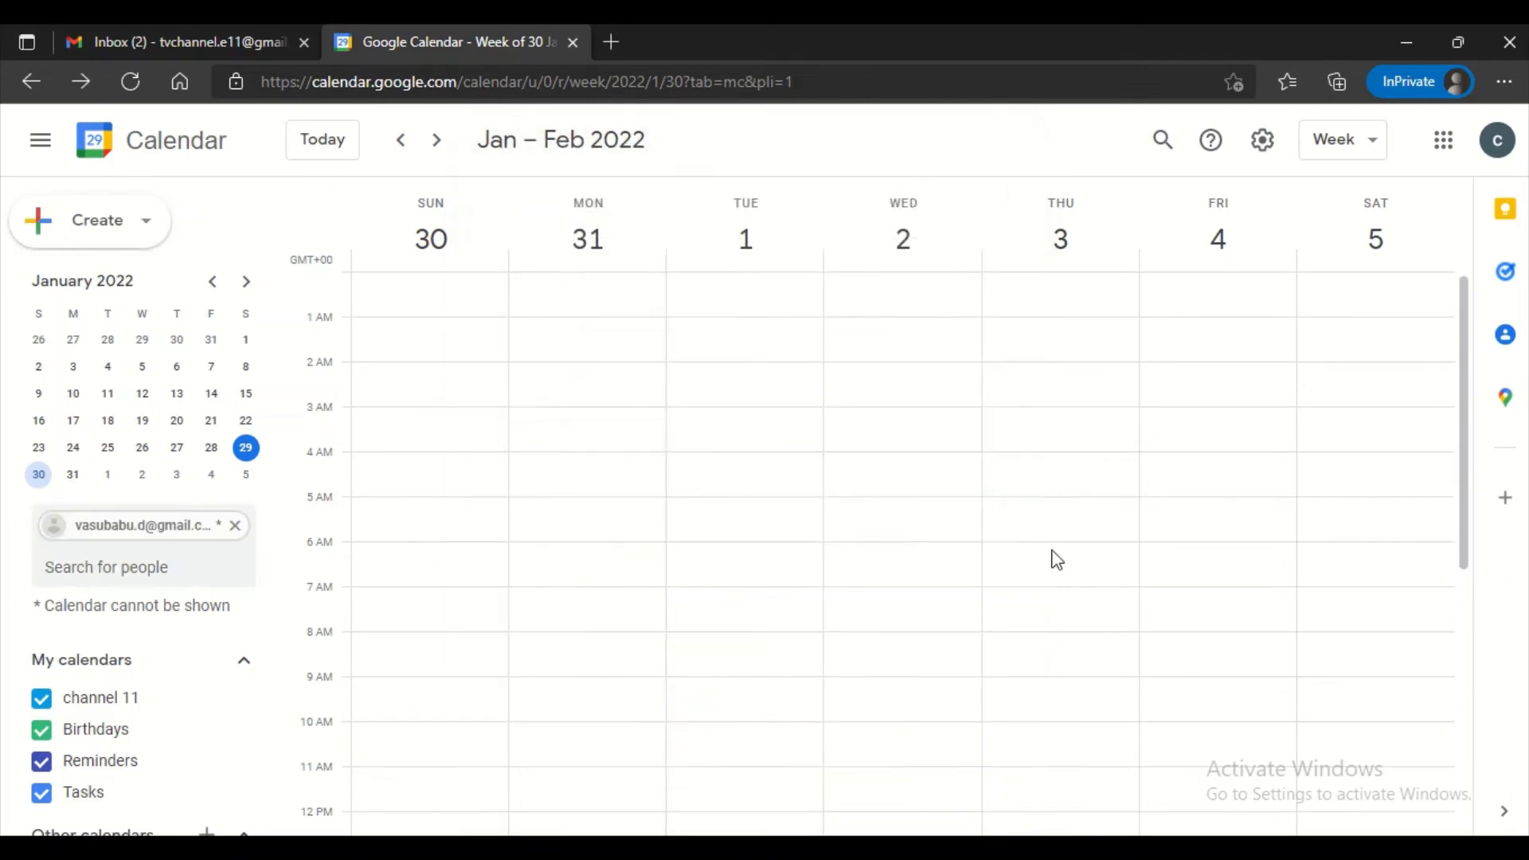
Step: Create and save a reminder titled "Yoga" on 4 Feb 2022 at 6:00am, repeating weekly on Friday
left_click(1206, 549)
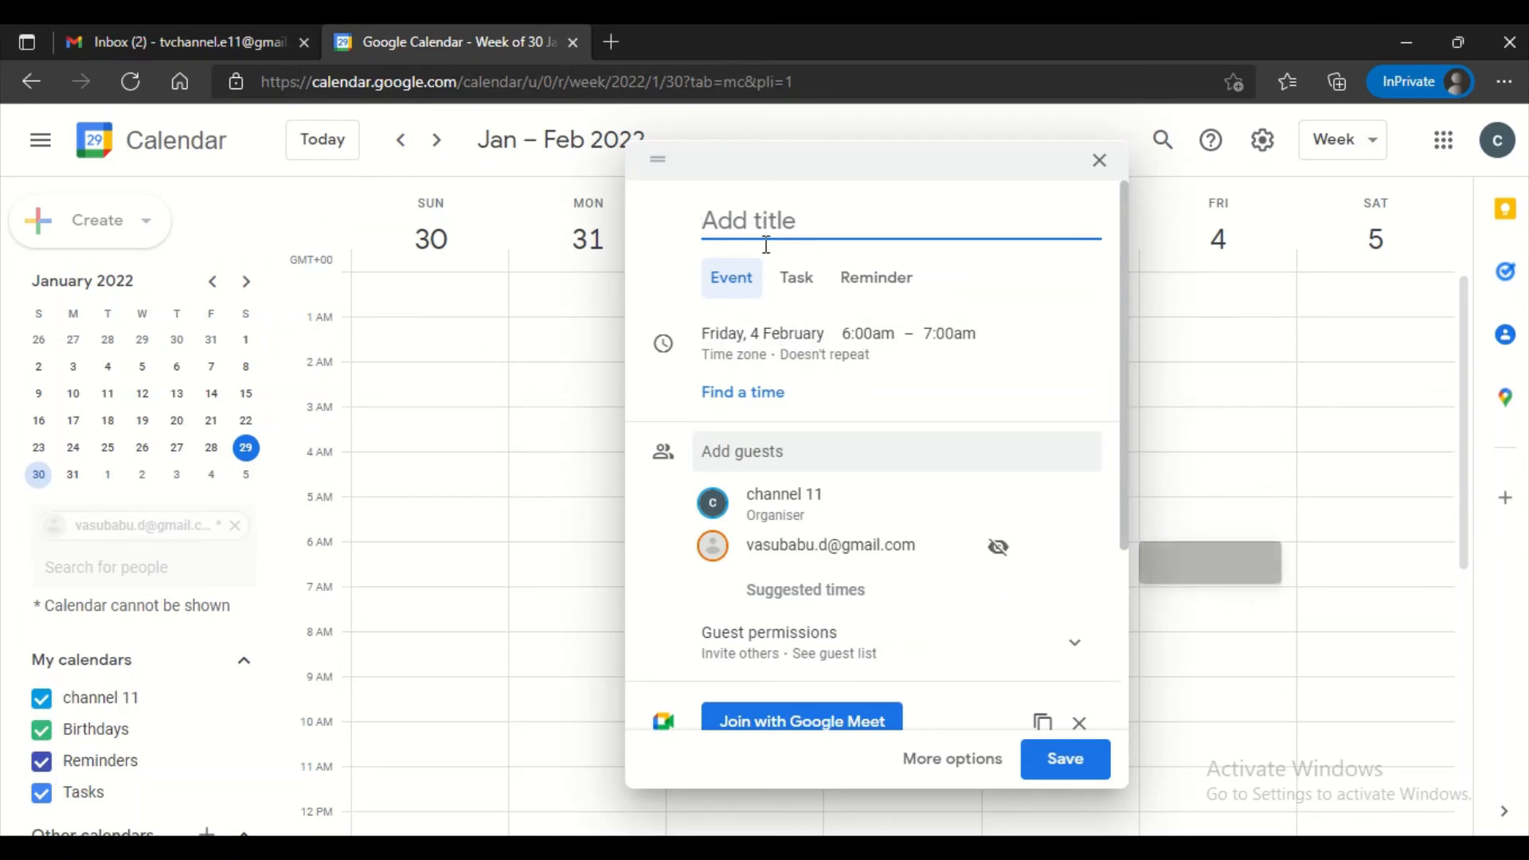
left_click(1079, 548)
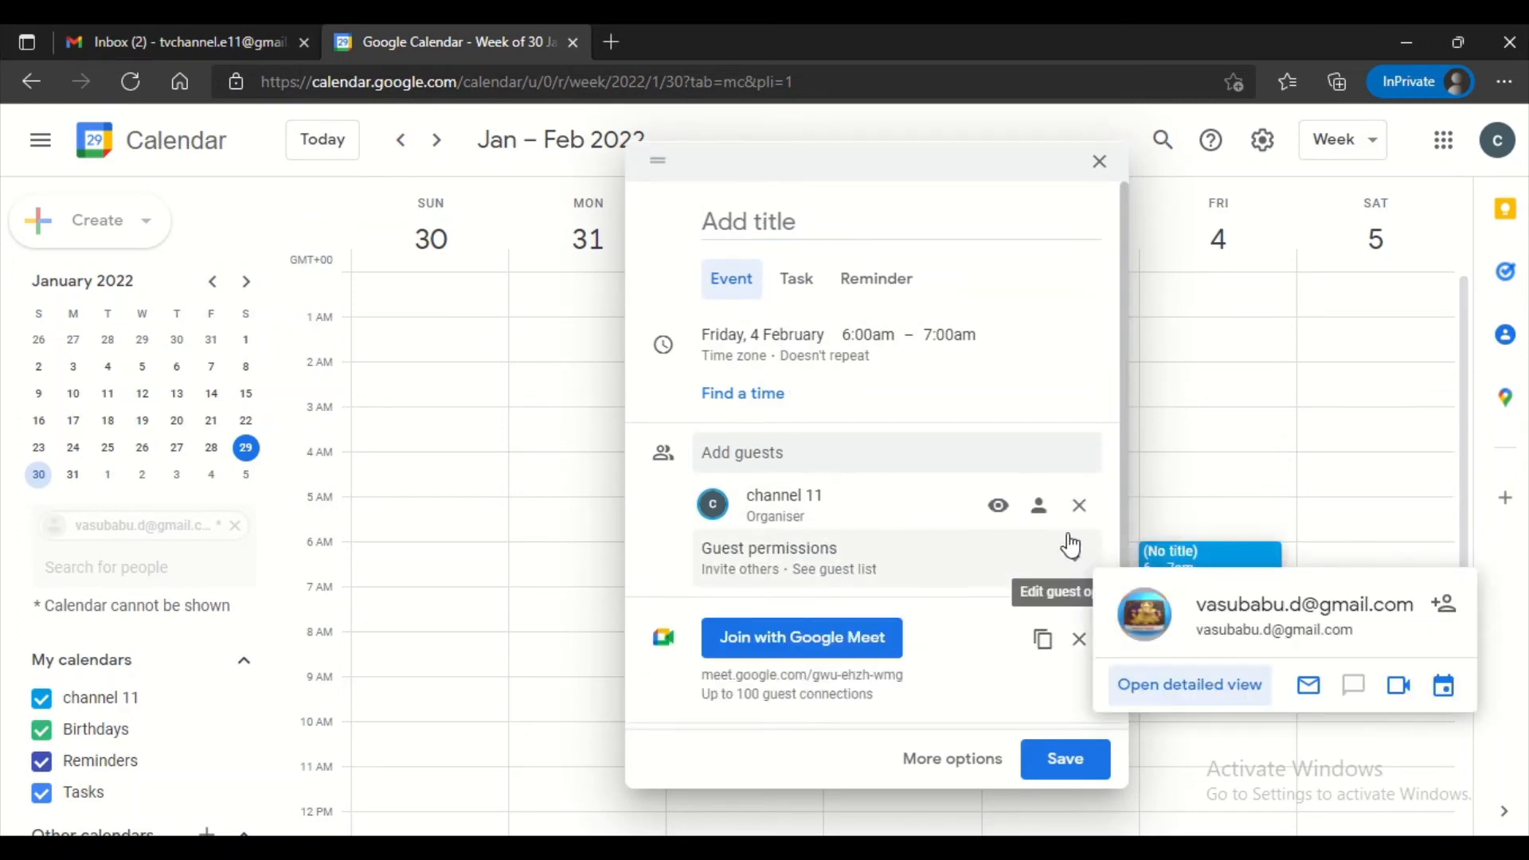
left_click(897, 282)
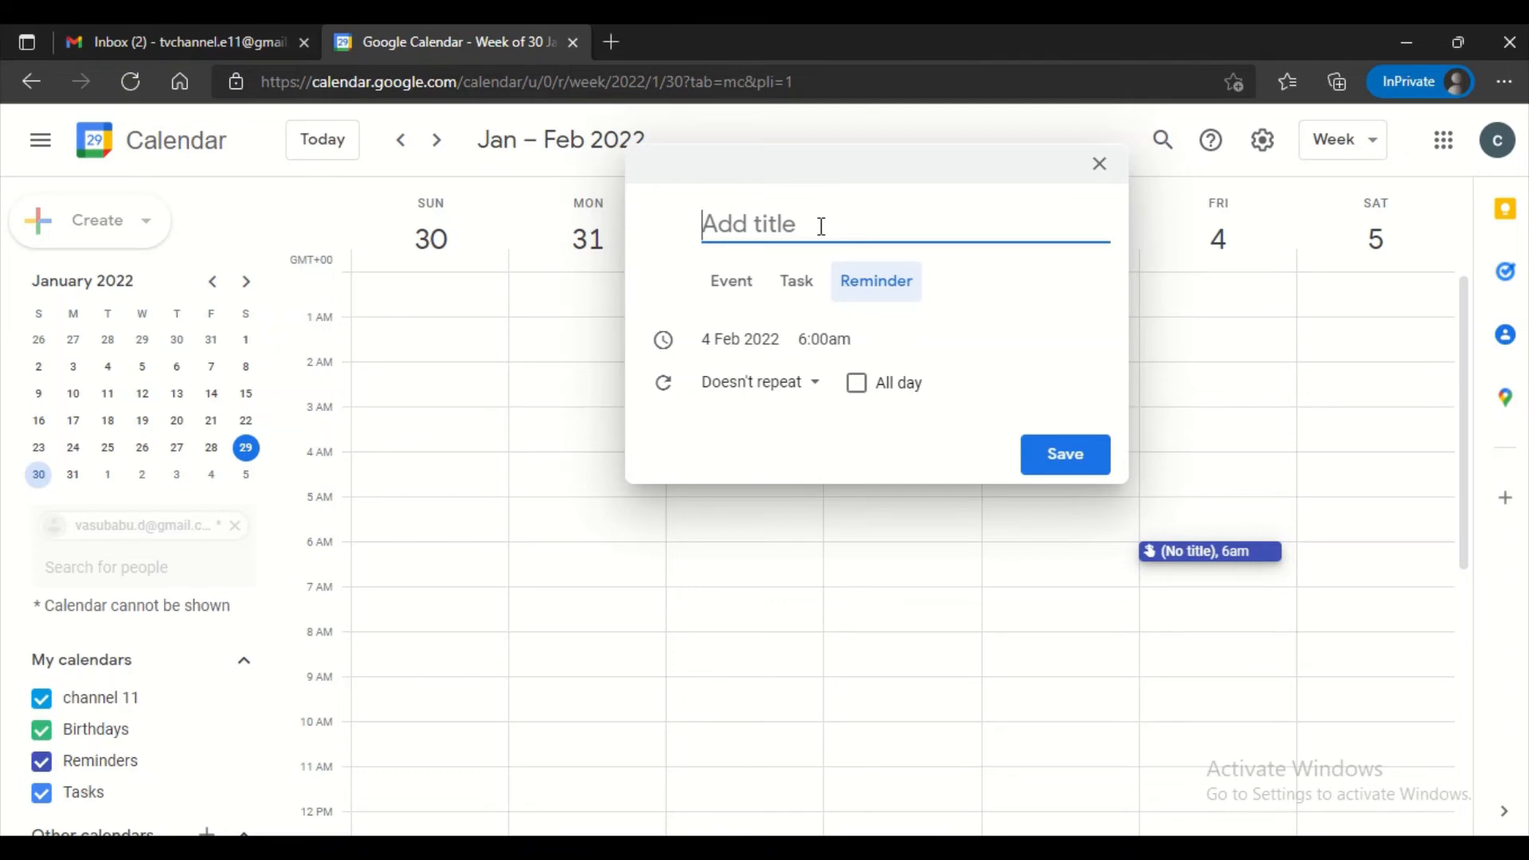
type("Y")
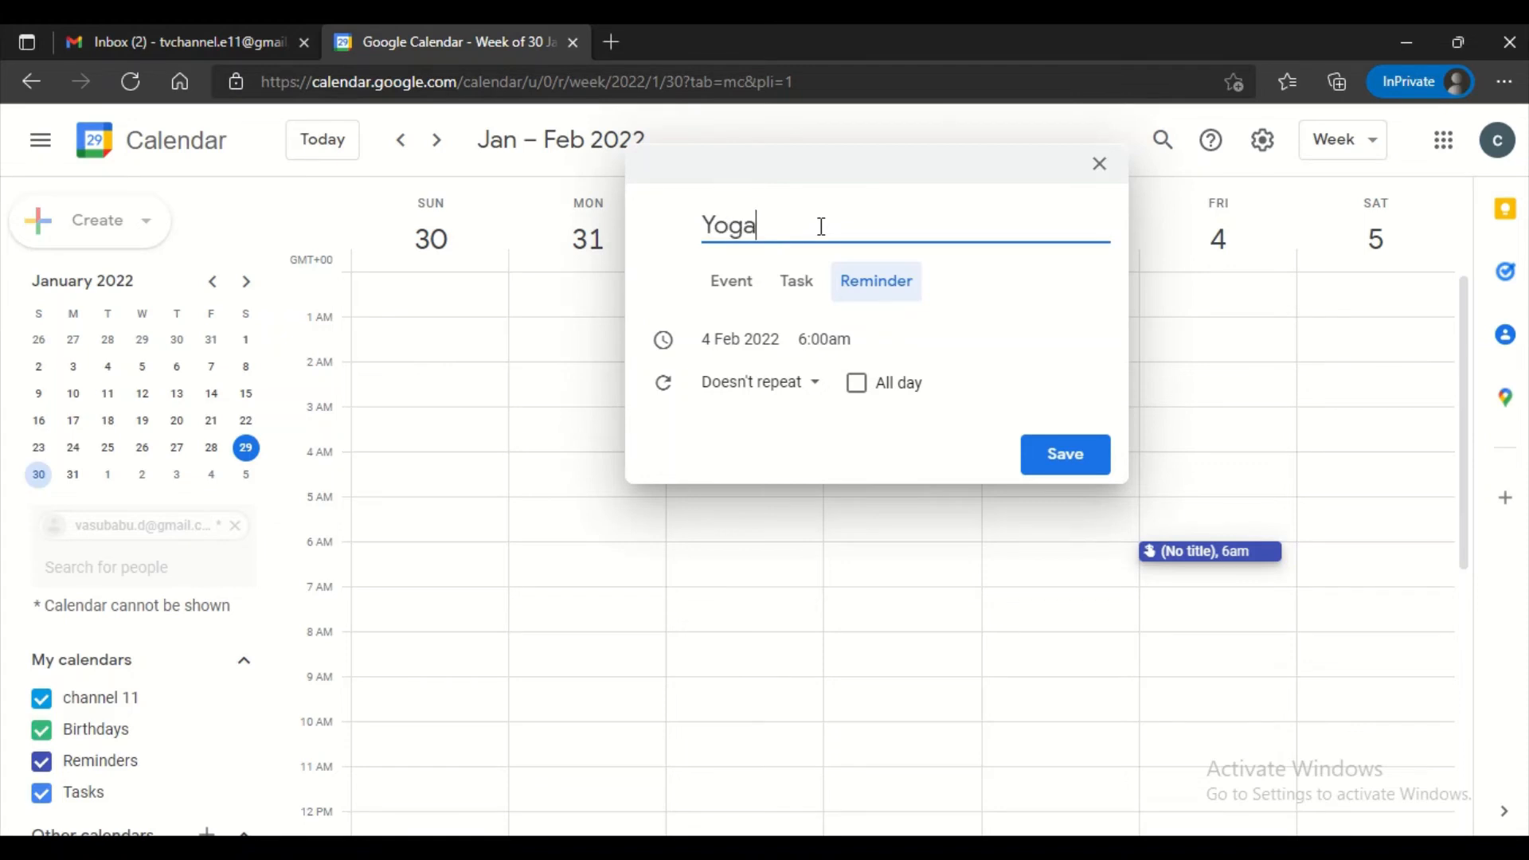
type("oga")
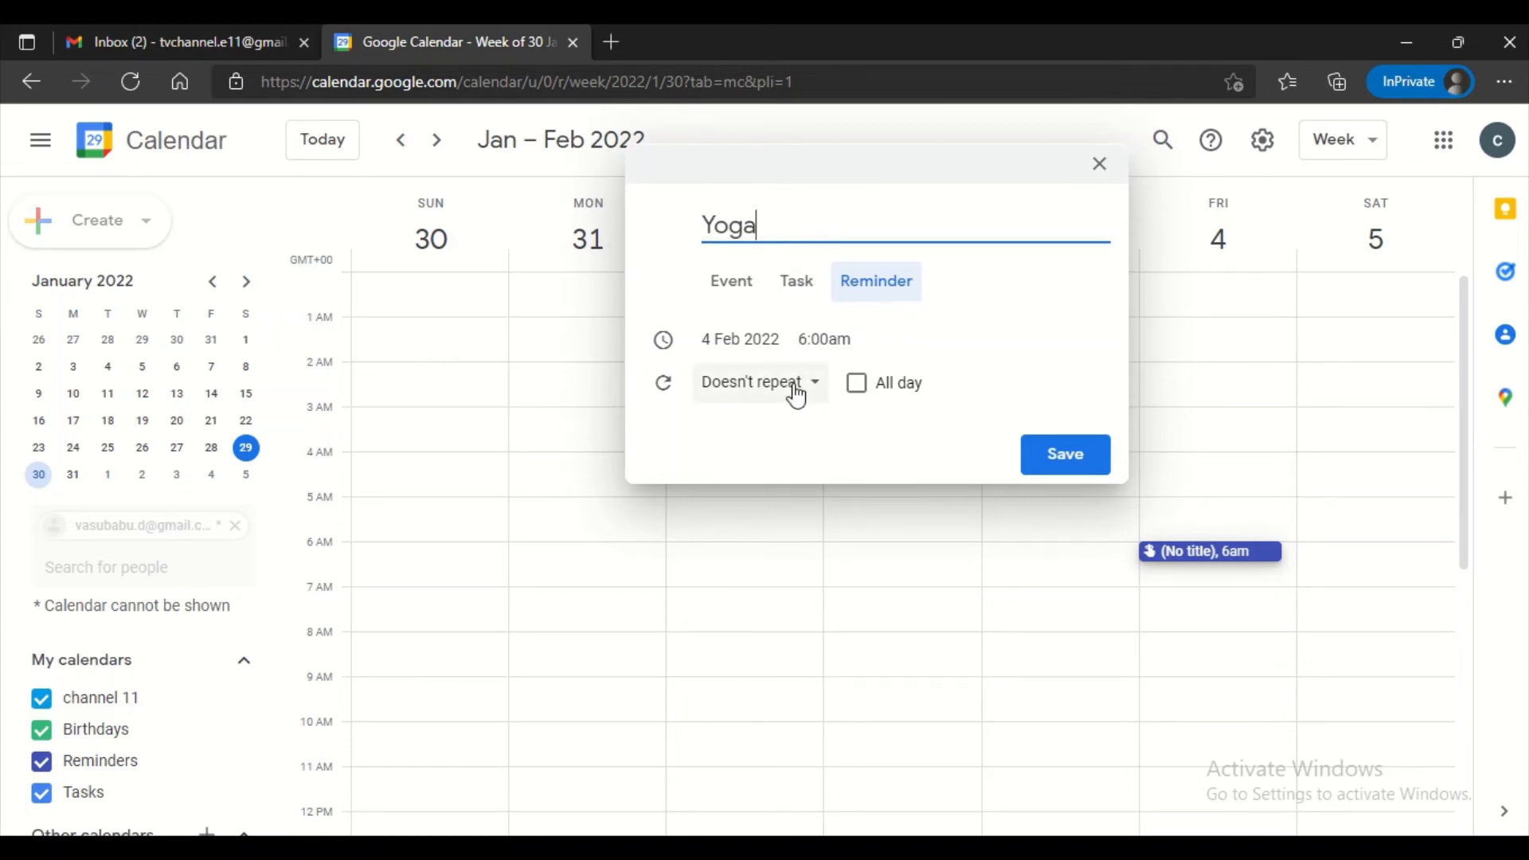
left_click(794, 392)
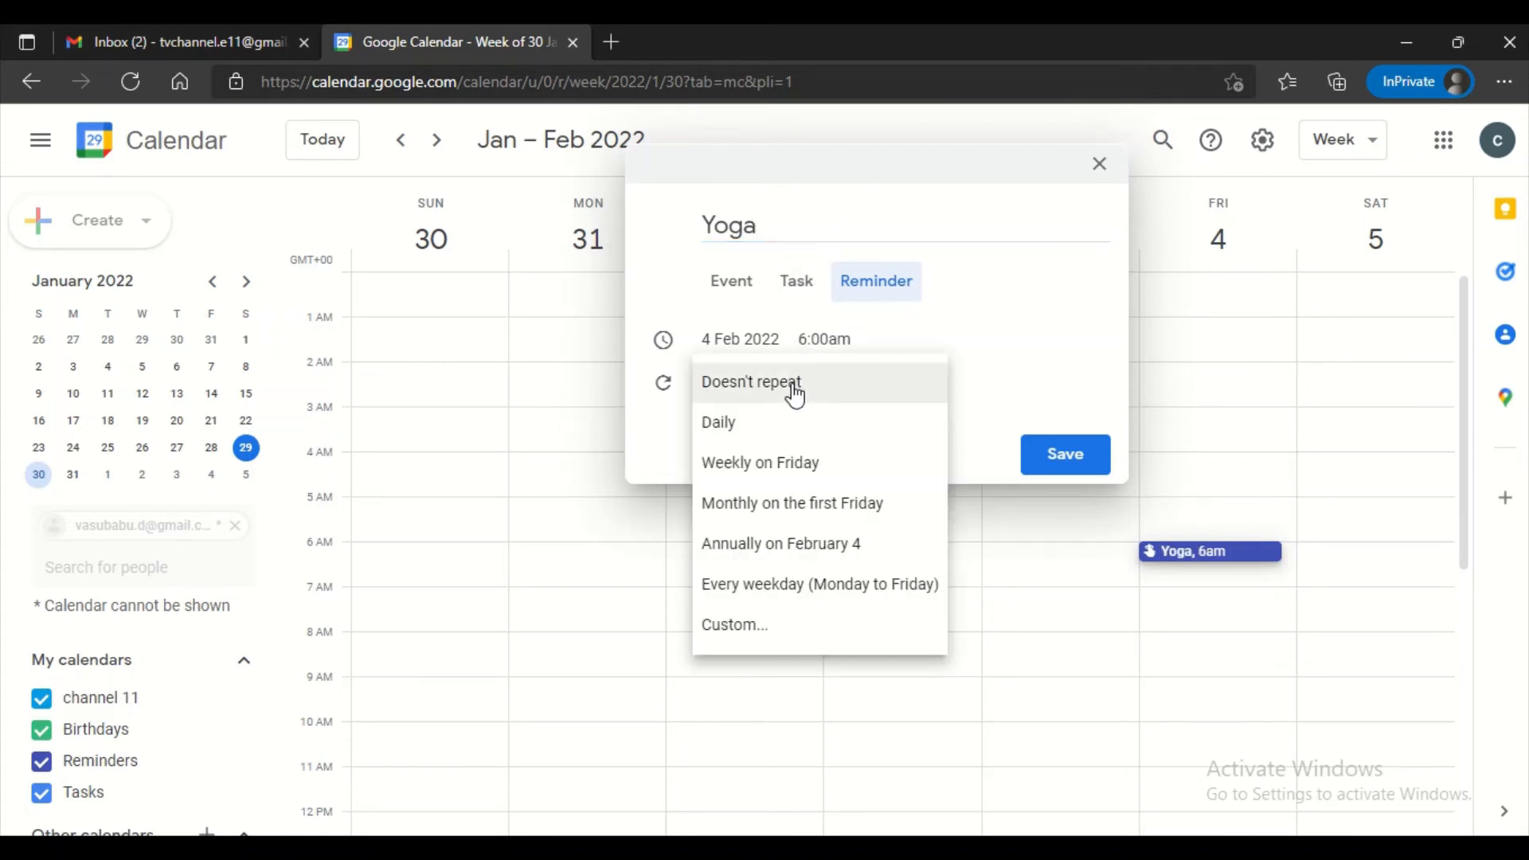
left_click(769, 466)
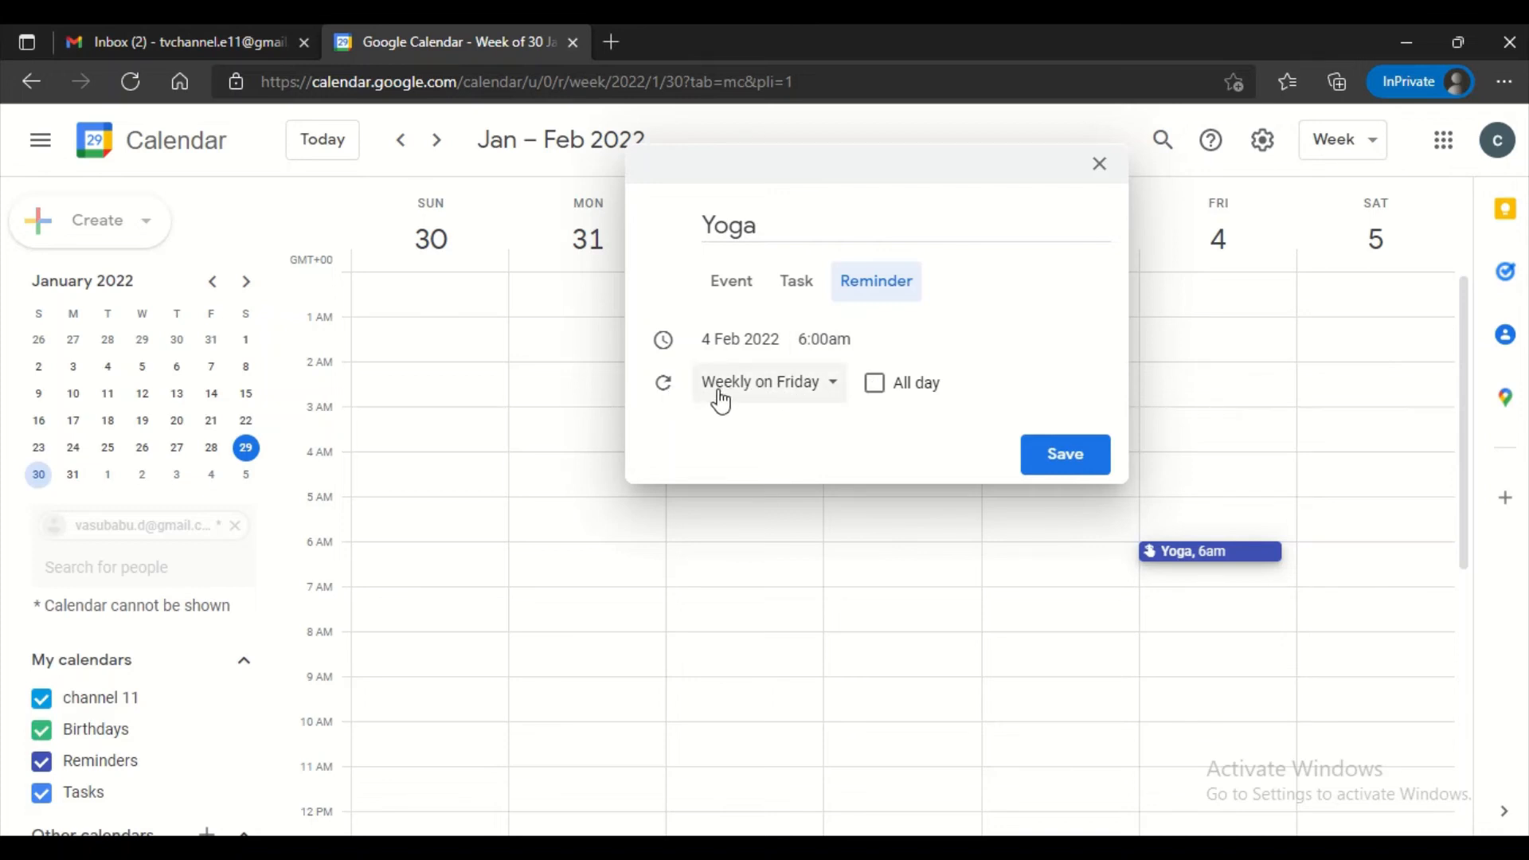
left_click(1044, 445)
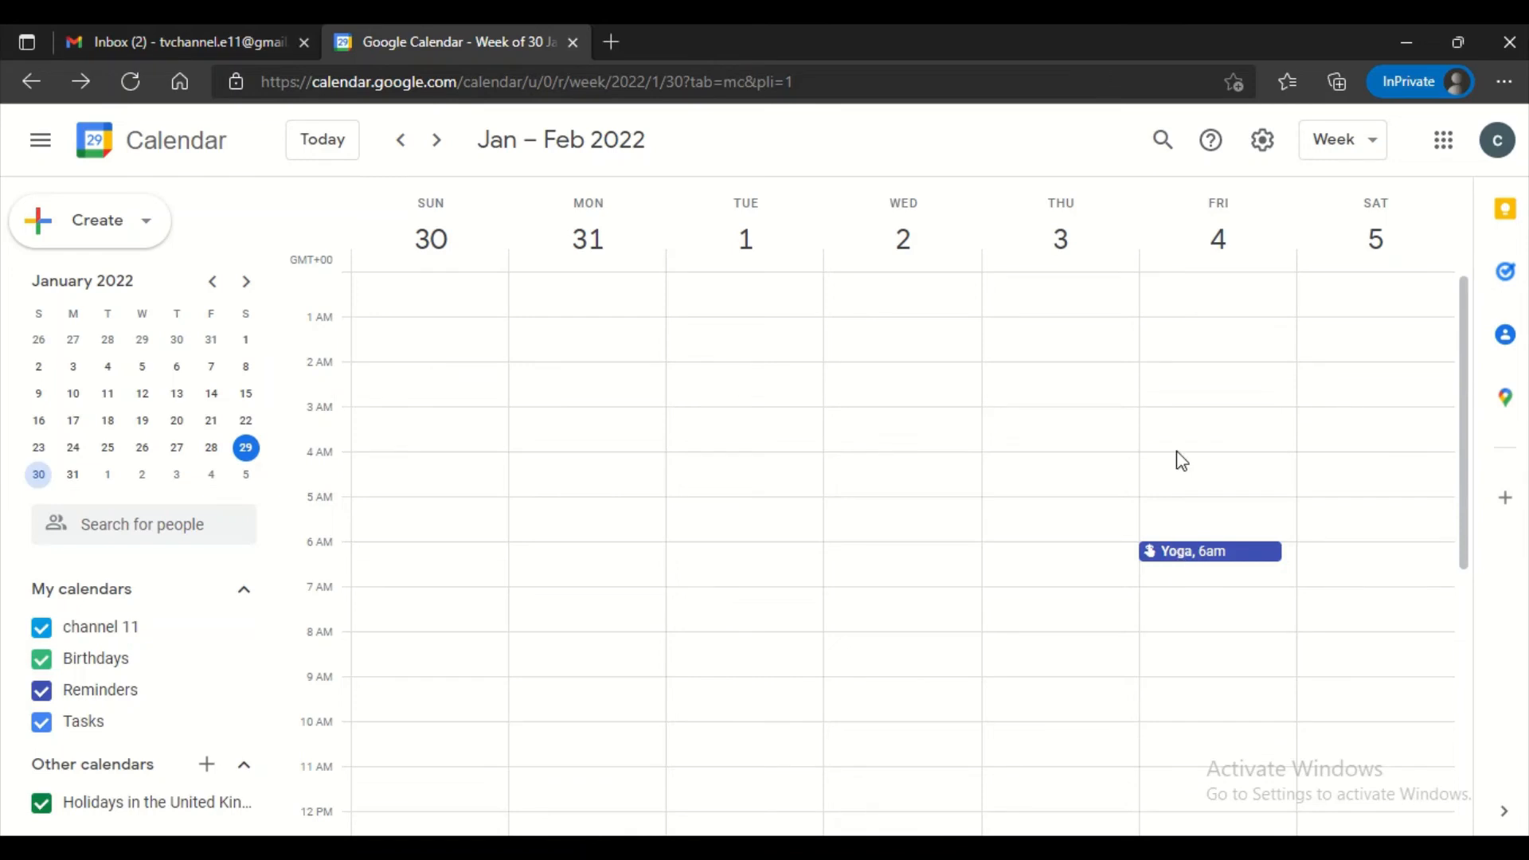
Step: Check the recurring Yoga reminder on Fridays 4, 11, 18 and 25 February 2022
left_click(212, 478)
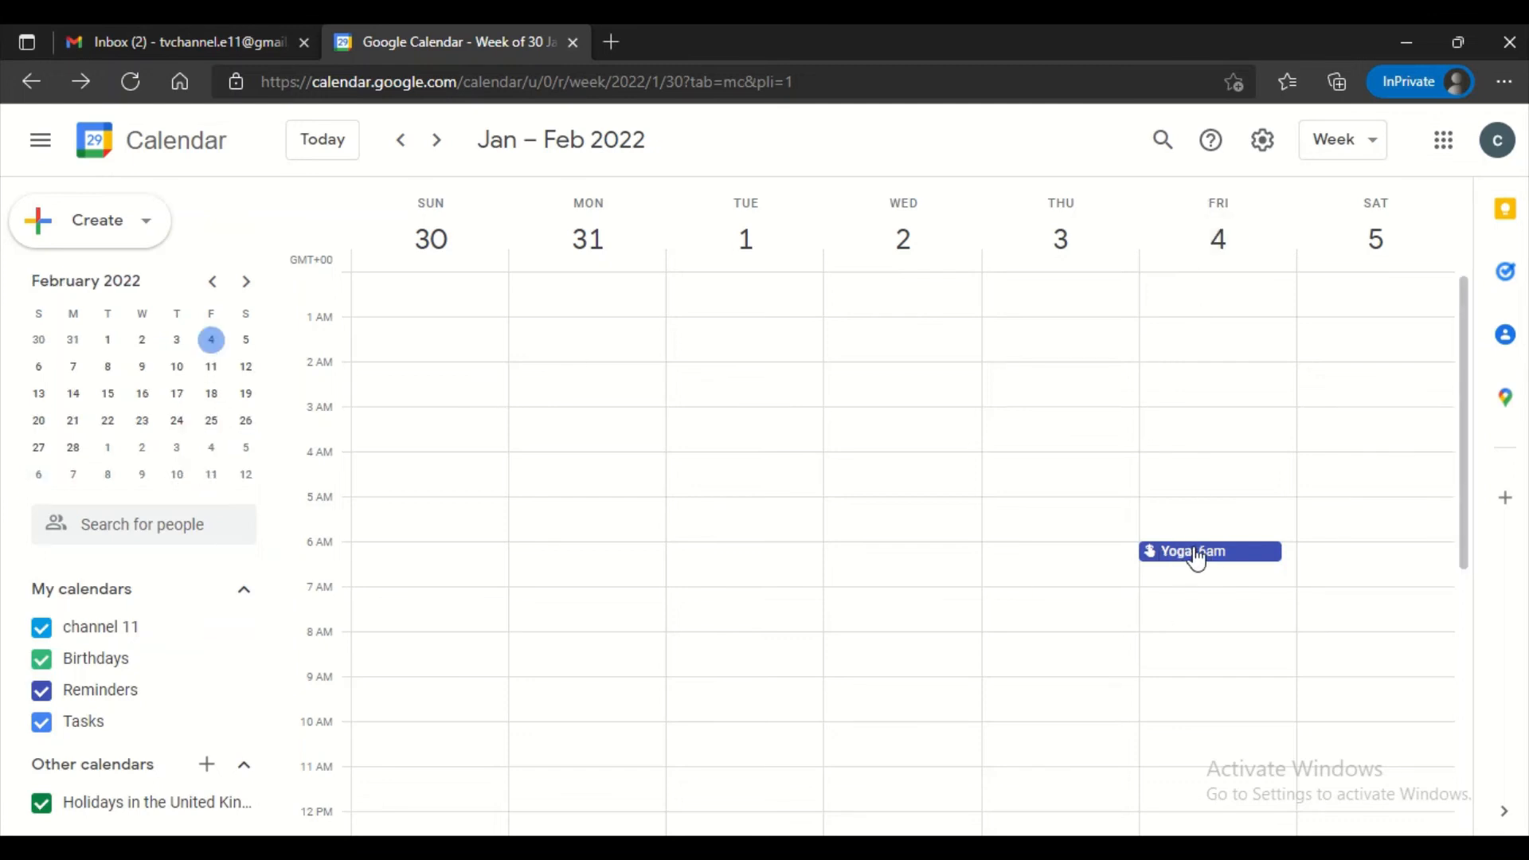
left_click(211, 368)
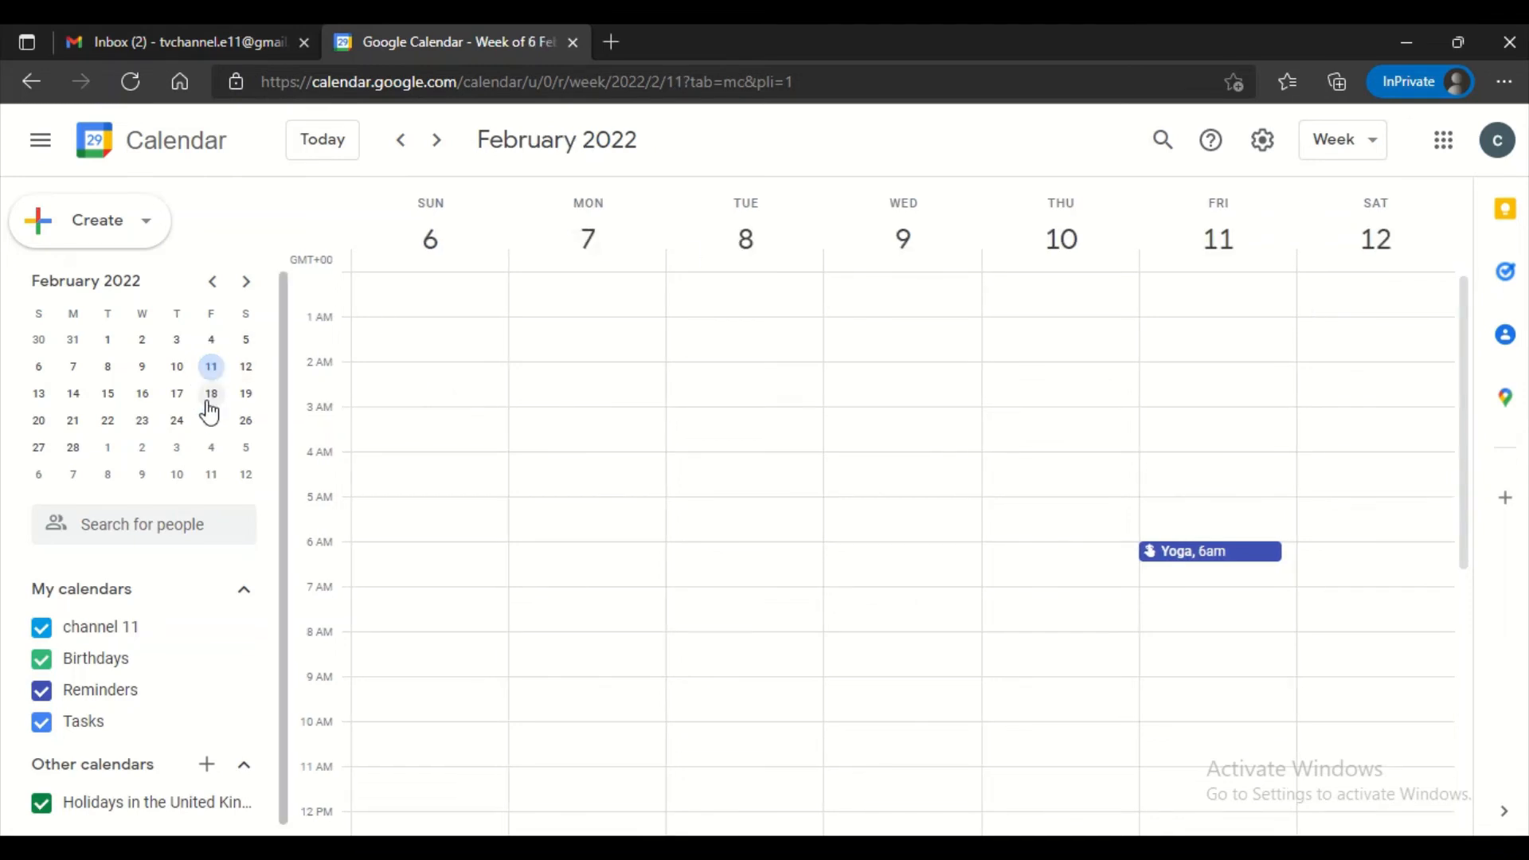
left_click(211, 394)
left_click(211, 422)
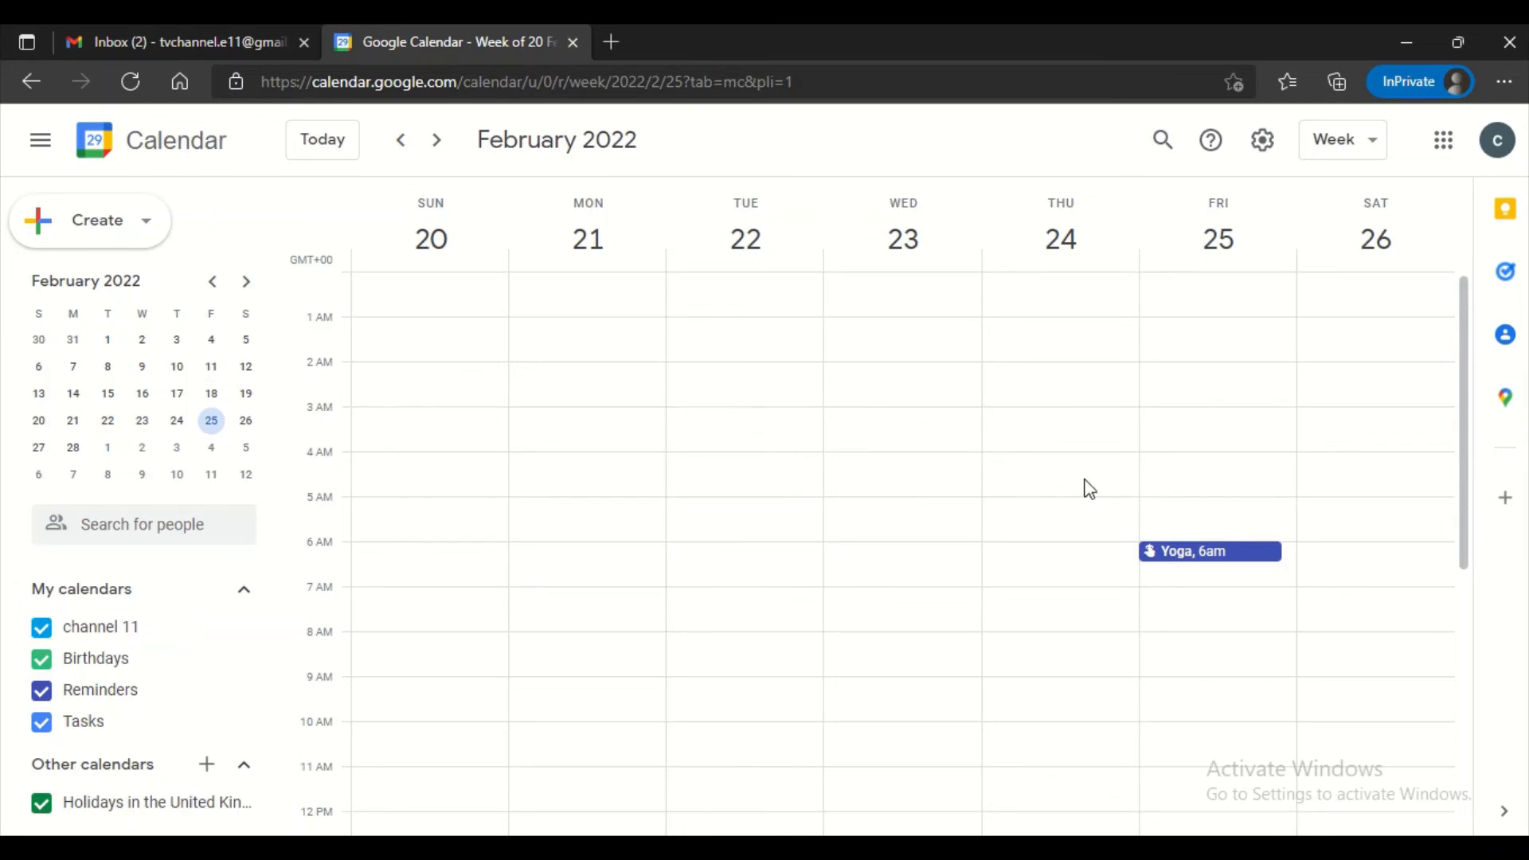
double_click(715, 489)
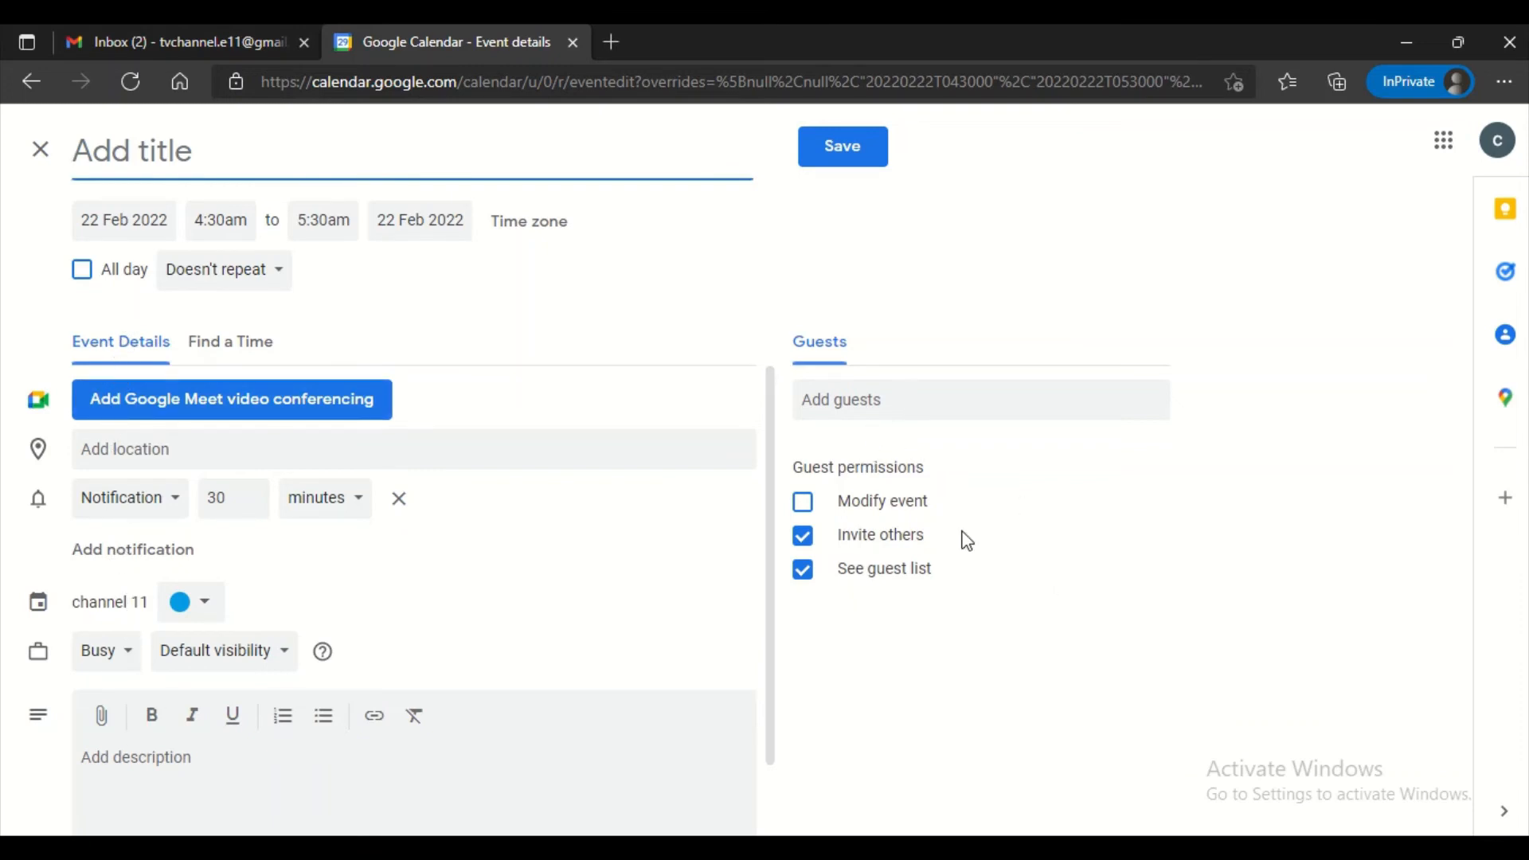
left_click(42, 165)
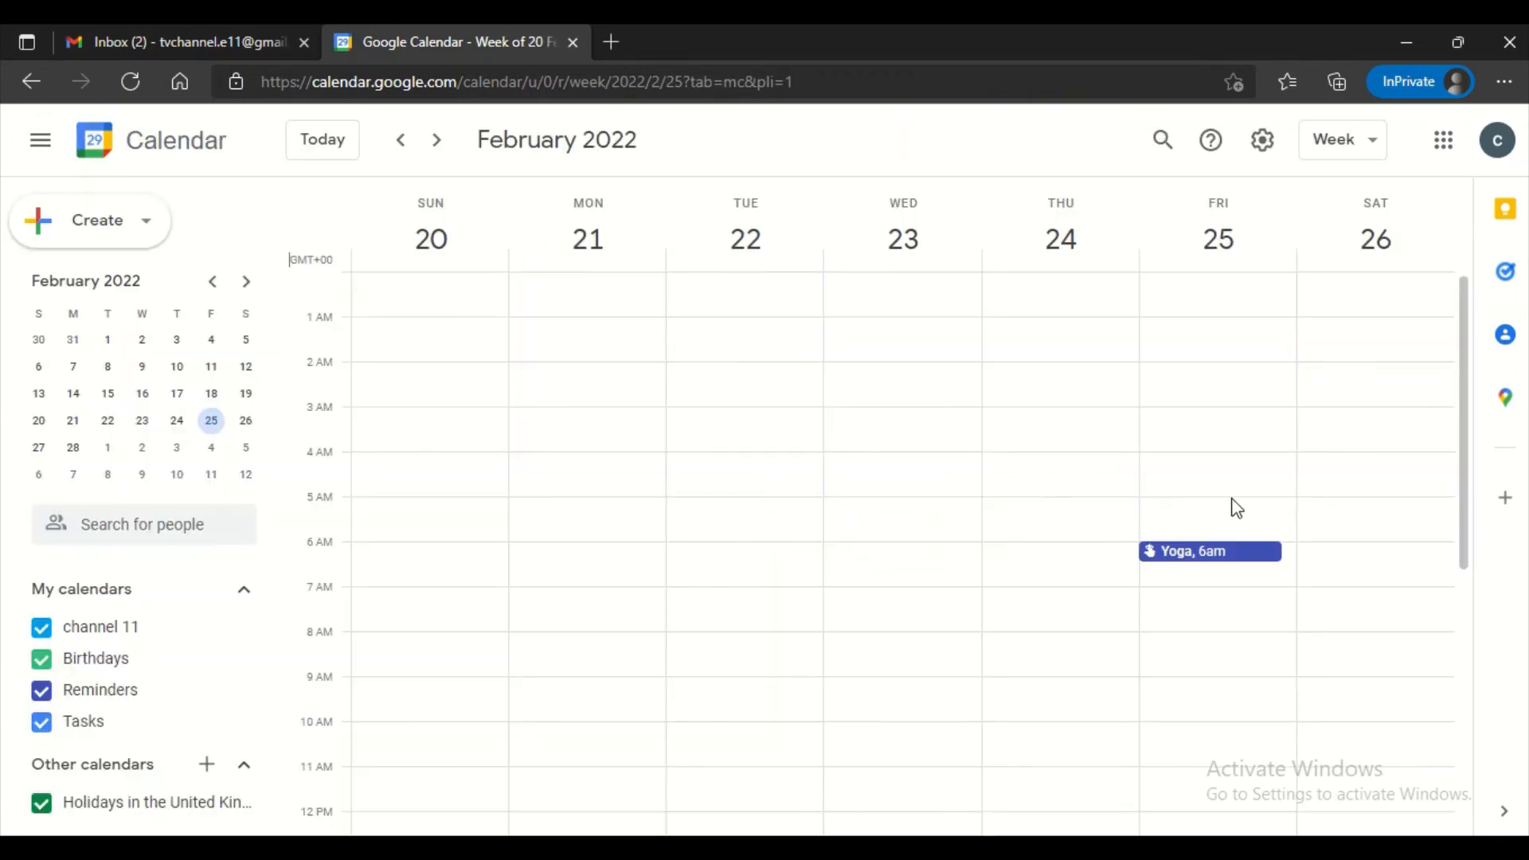
mouse_move(521, 24)
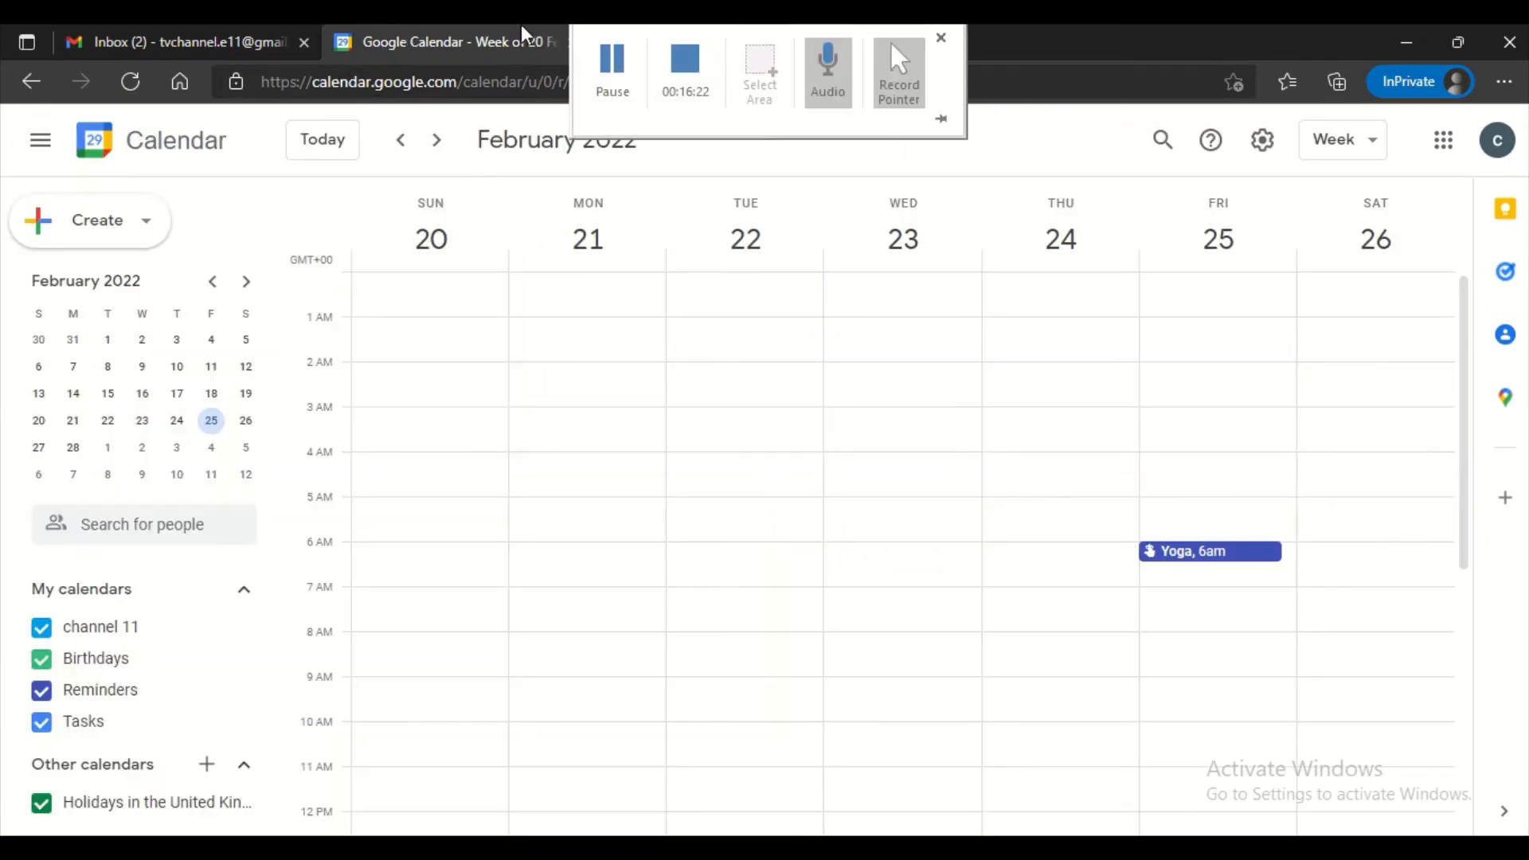
left_click(623, 61)
Step: Compare the Event, Reminder and Task forms for a new entry on Friday 25 February, and discard it unsaved
left_click(1189, 480)
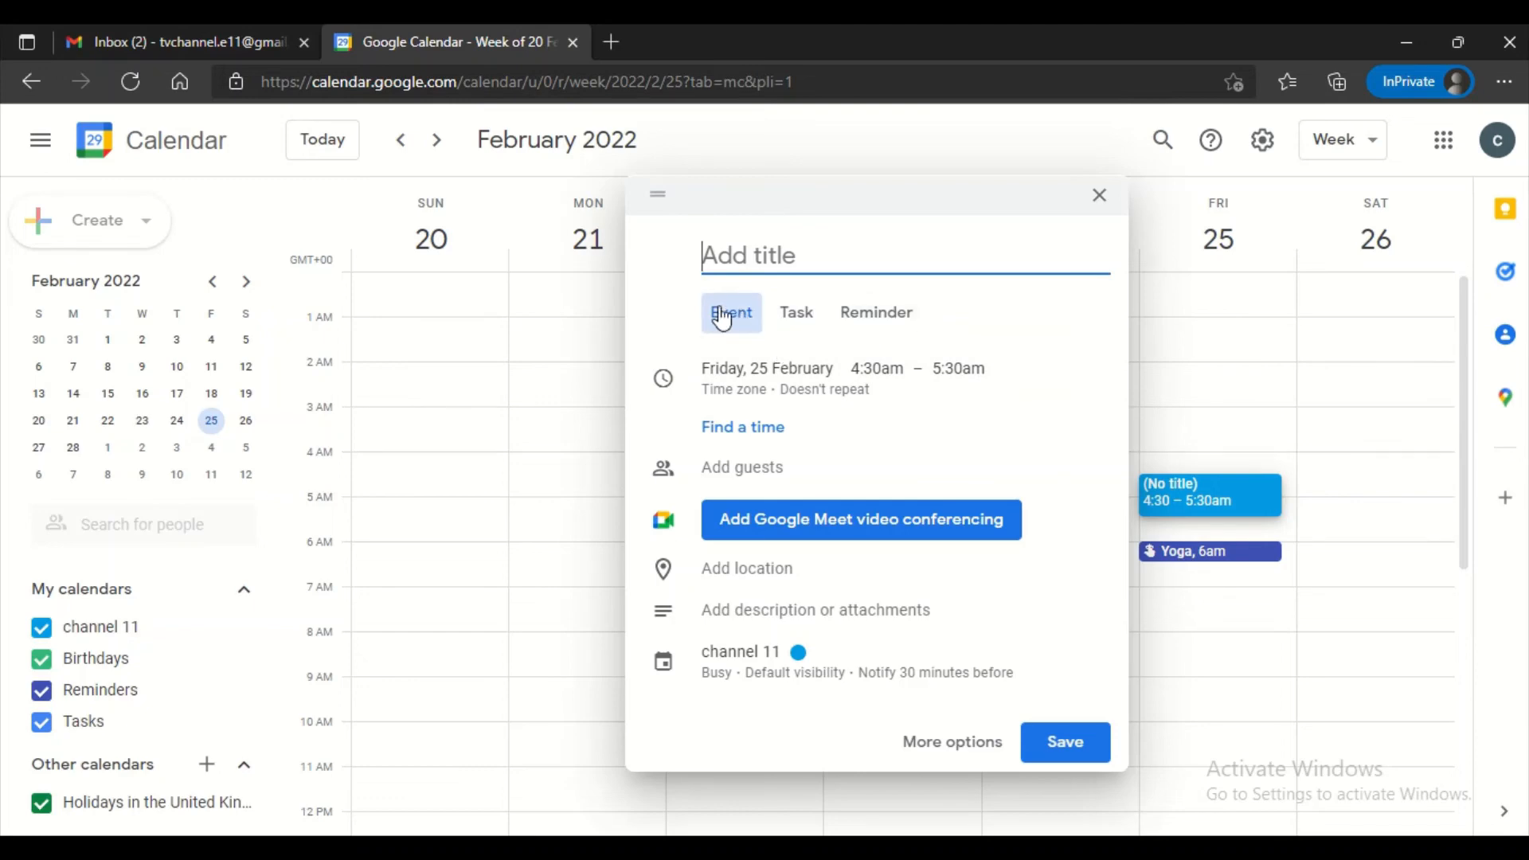
left_click(864, 326)
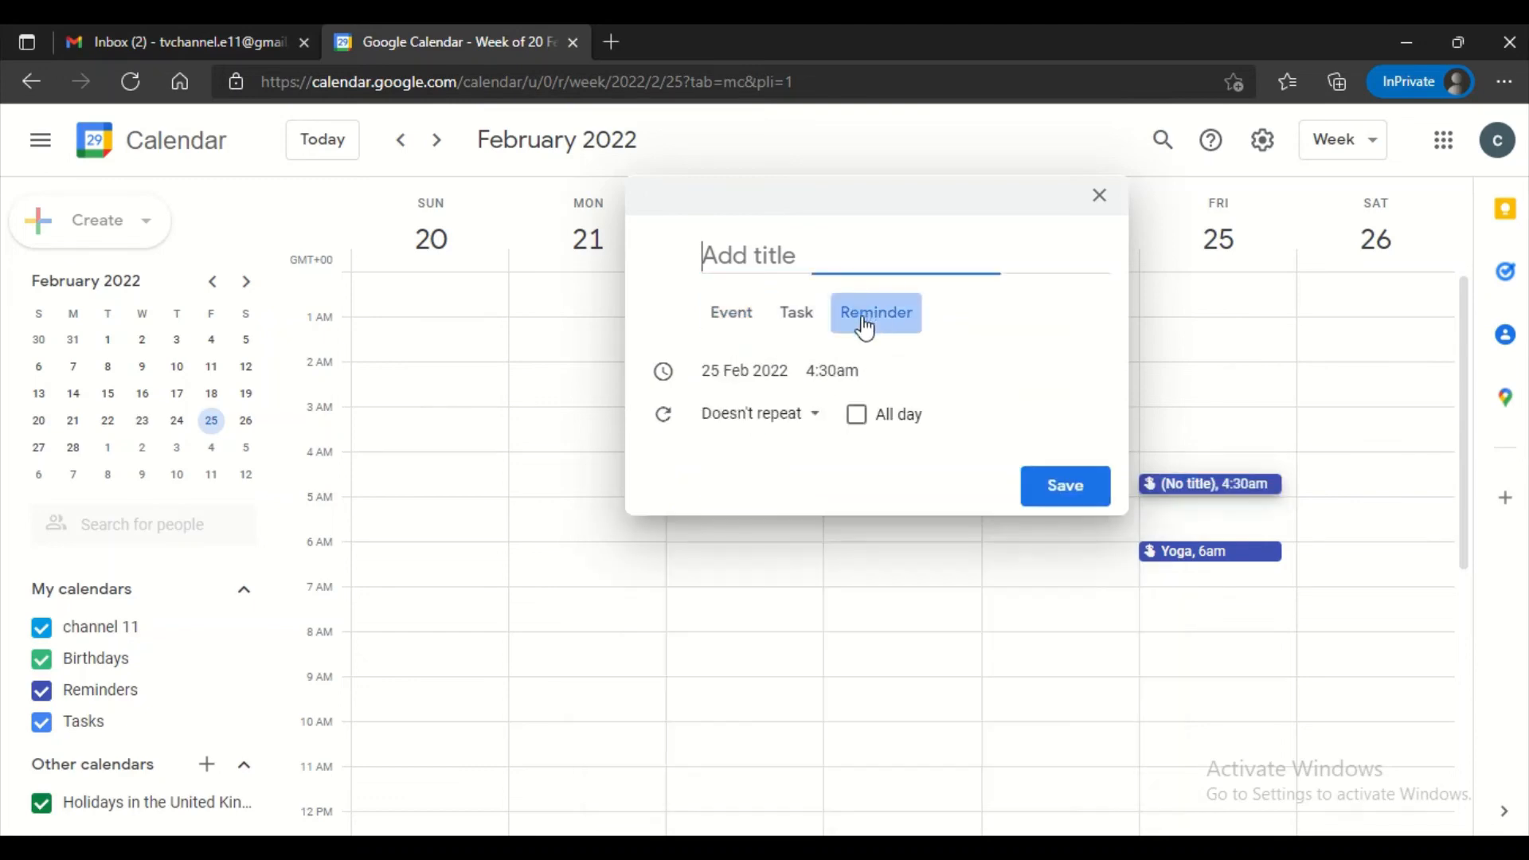
left_click(800, 327)
left_click(736, 317)
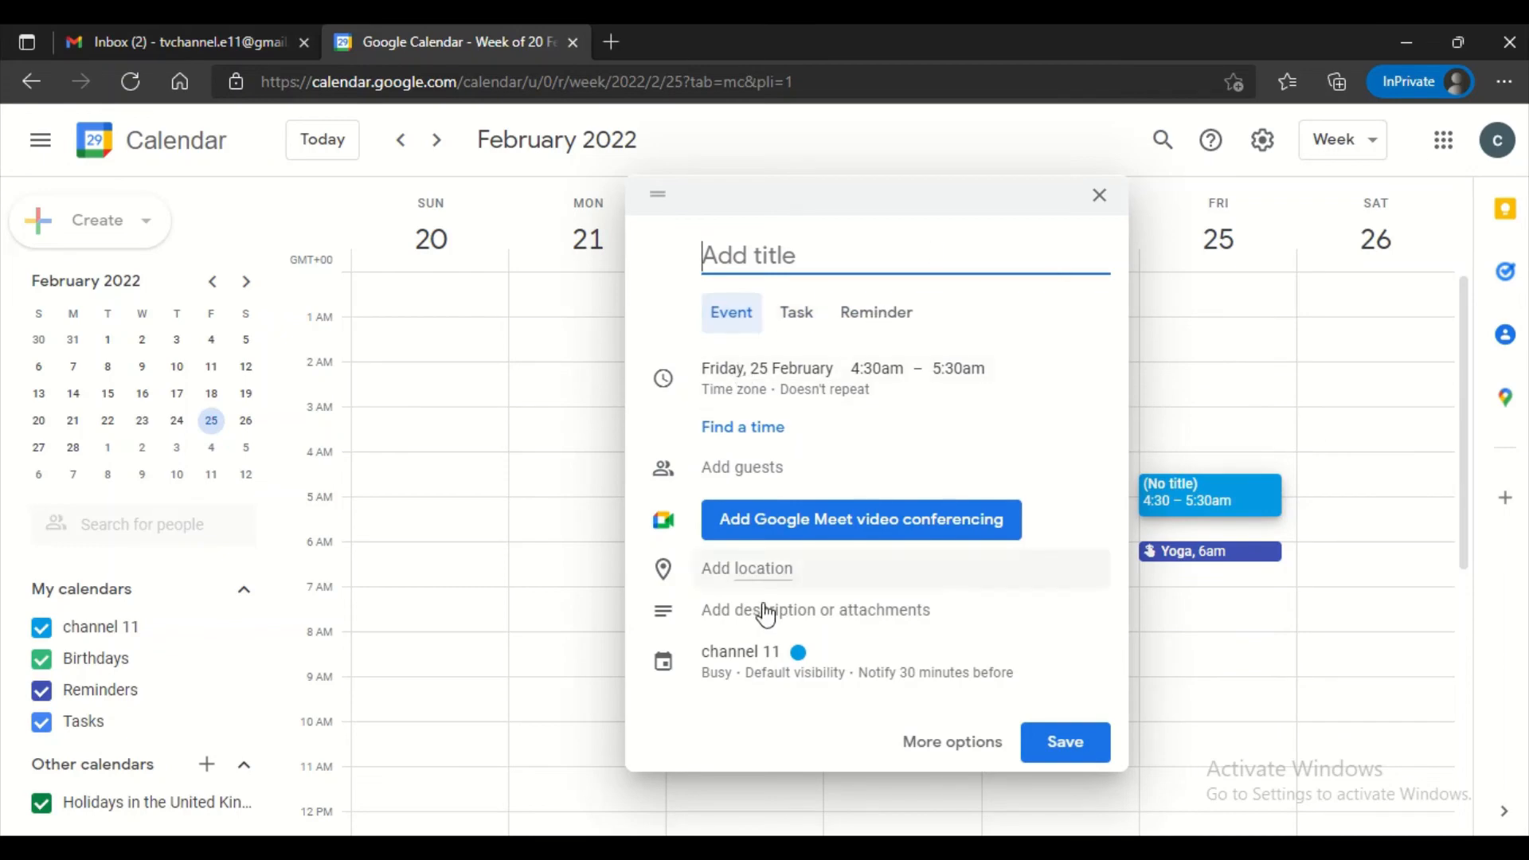
left_click(1100, 195)
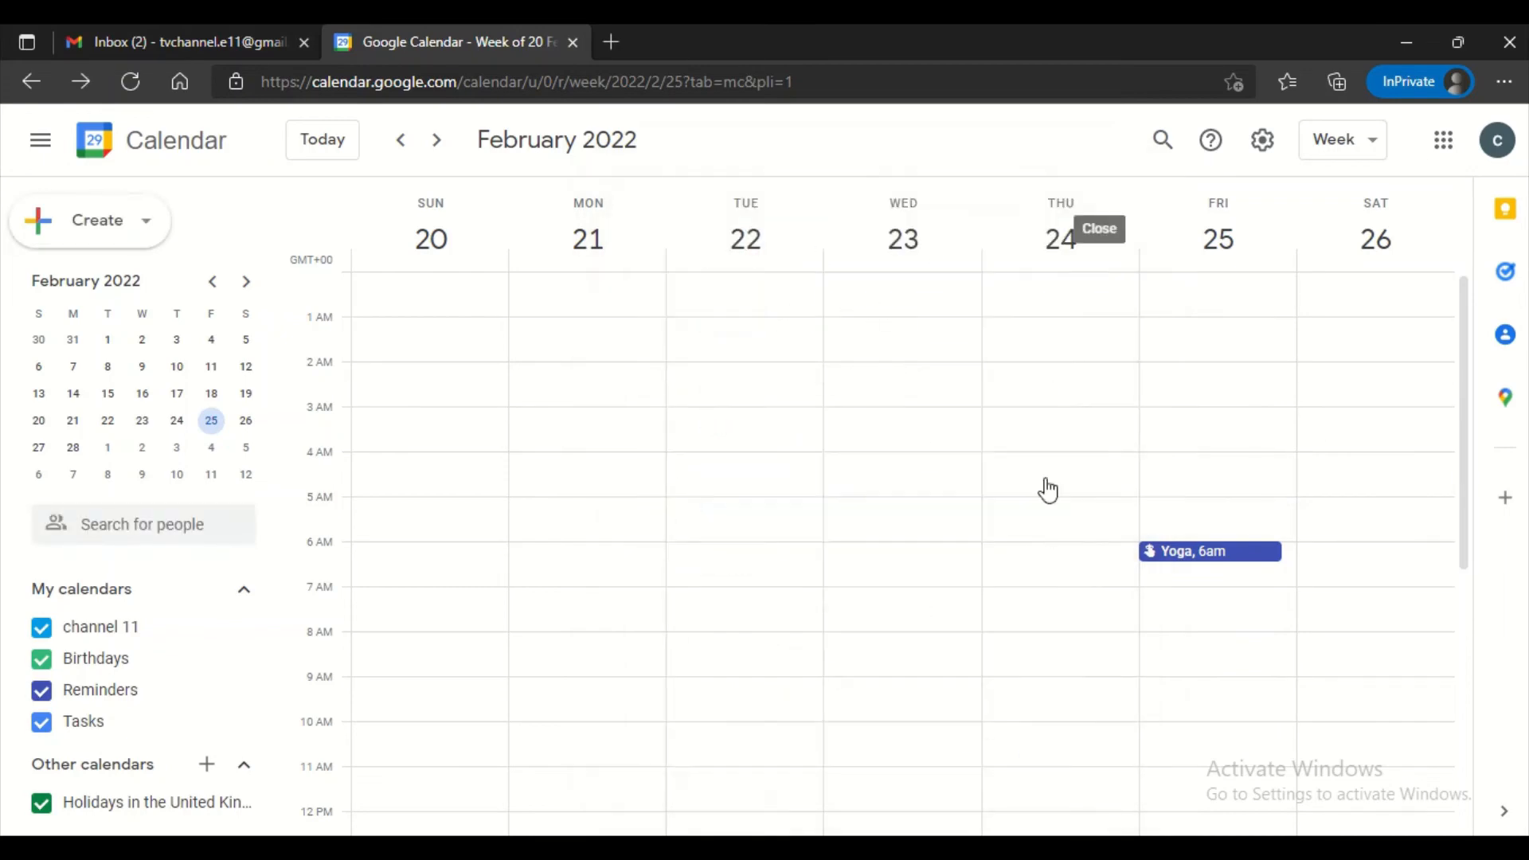
left_click(1024, 526)
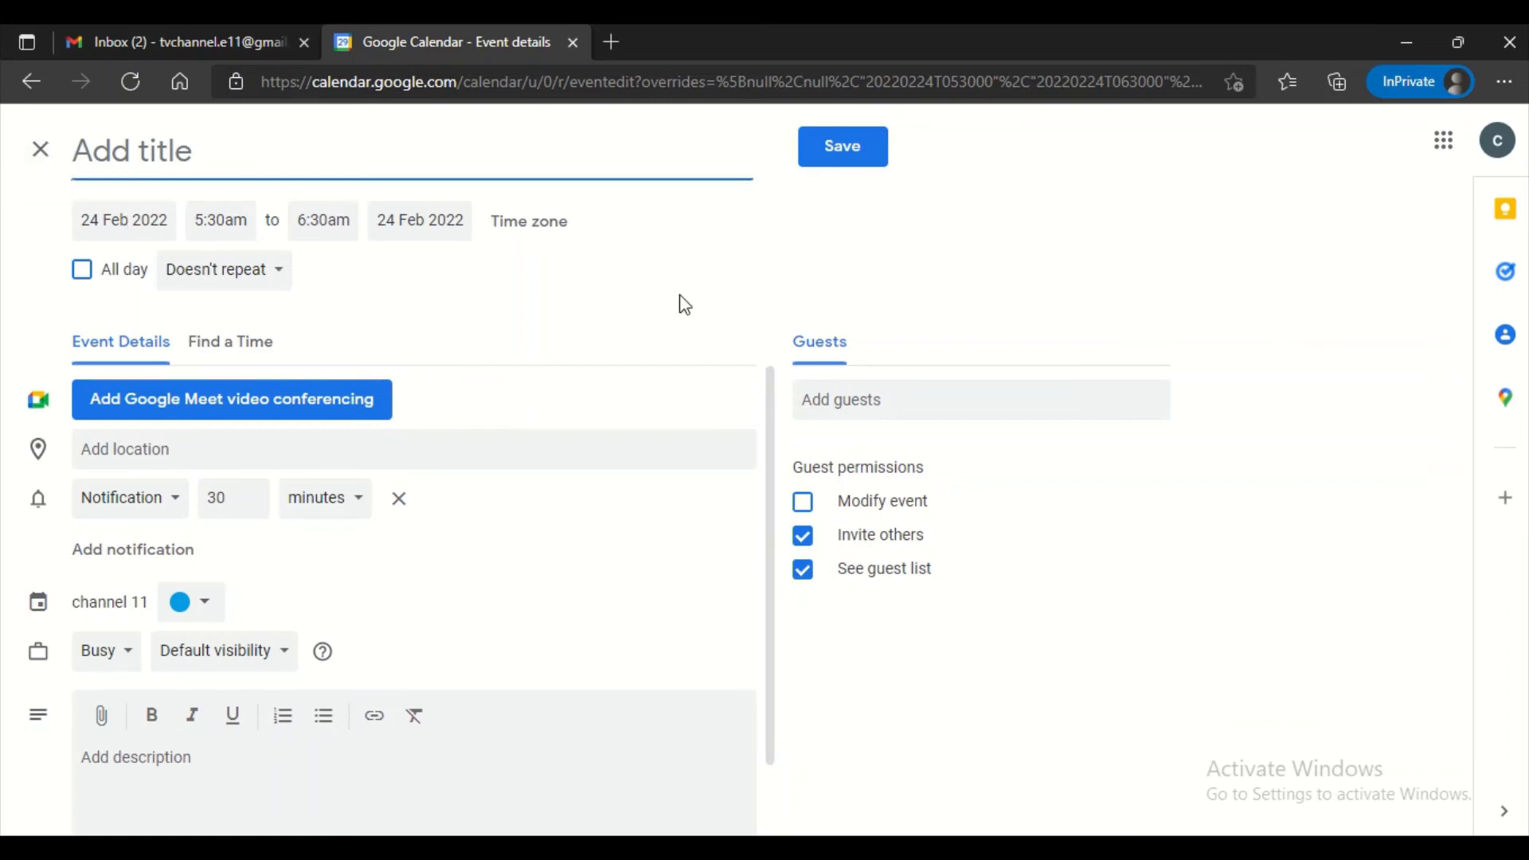
left_click(40, 150)
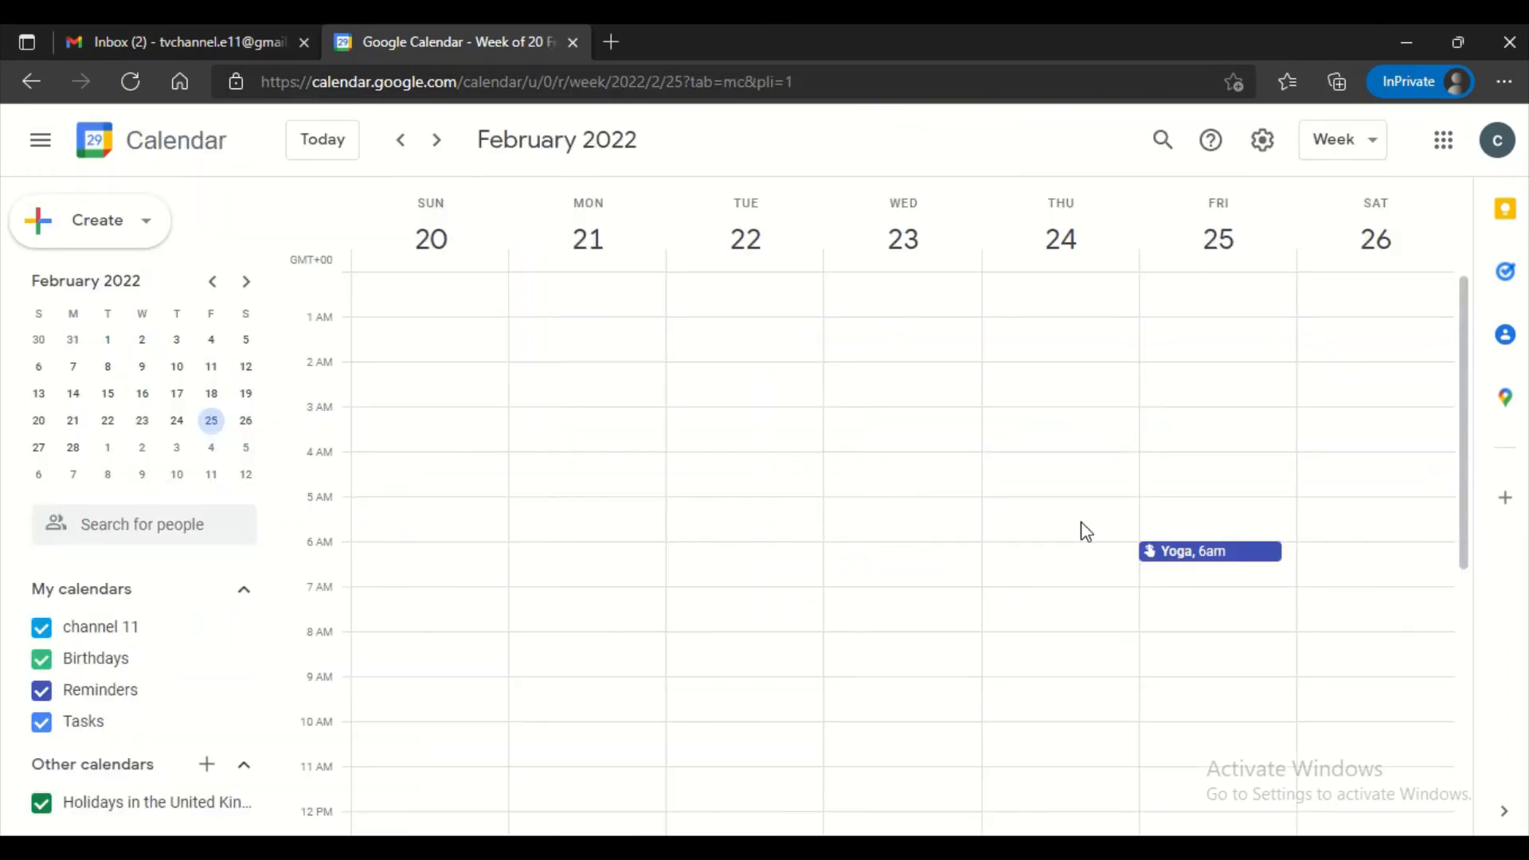
double_click(1056, 525)
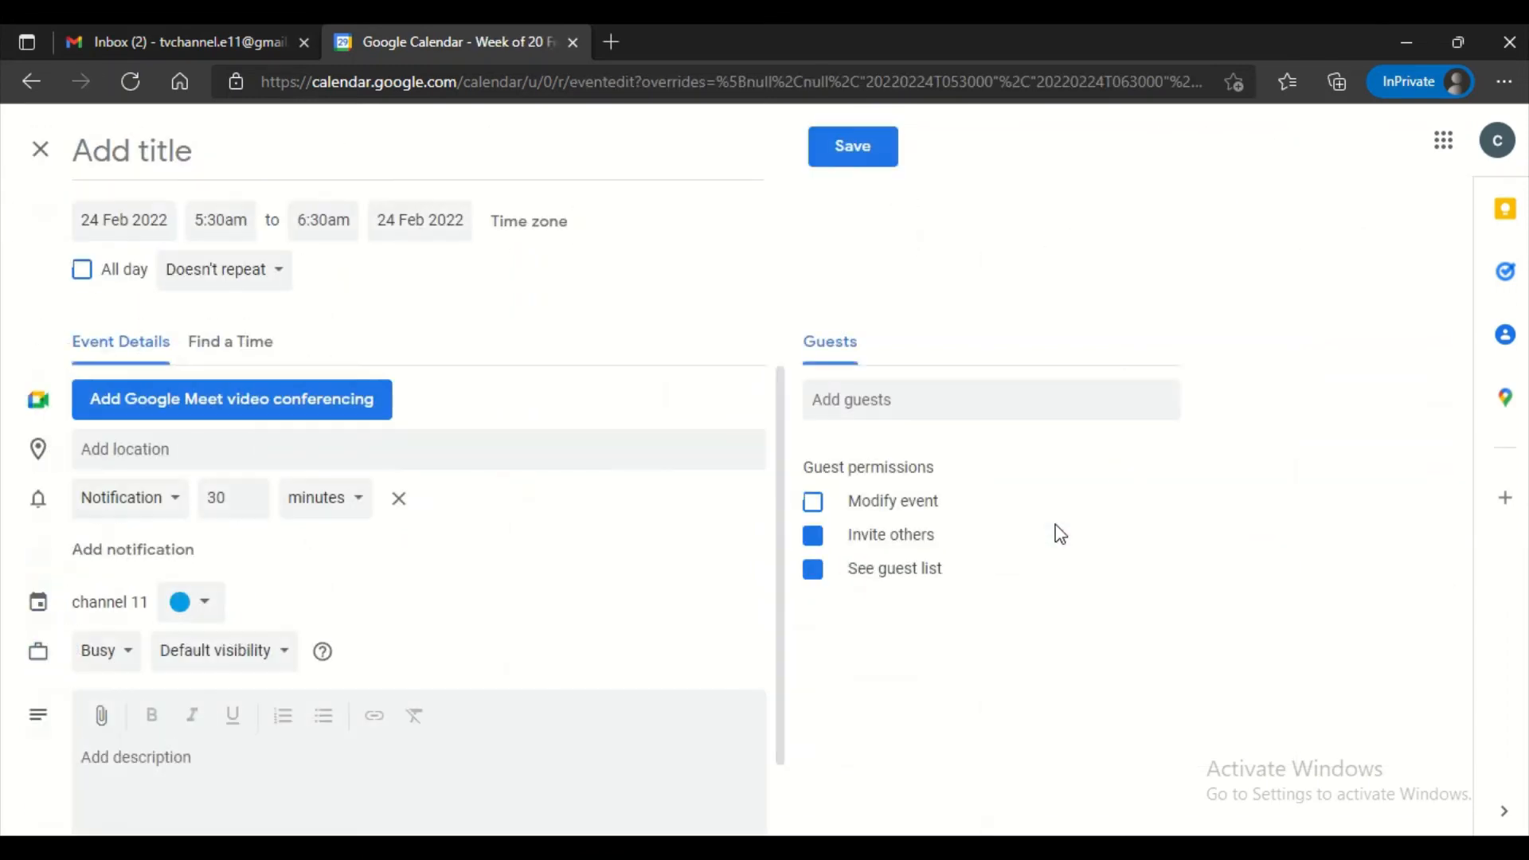
left_click(30, 159)
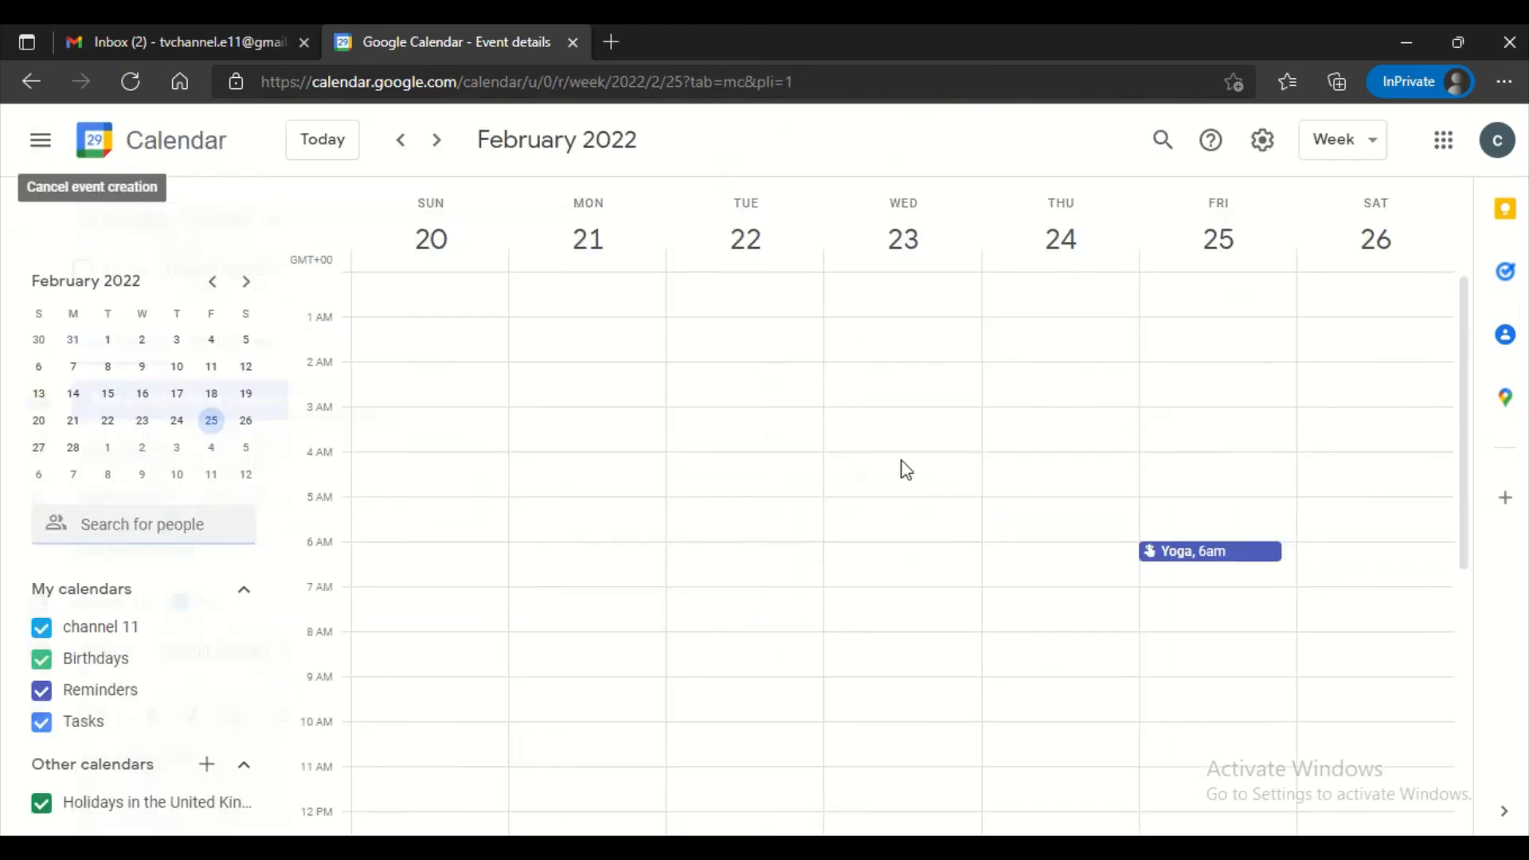
double_click(1203, 435)
left_click(41, 153)
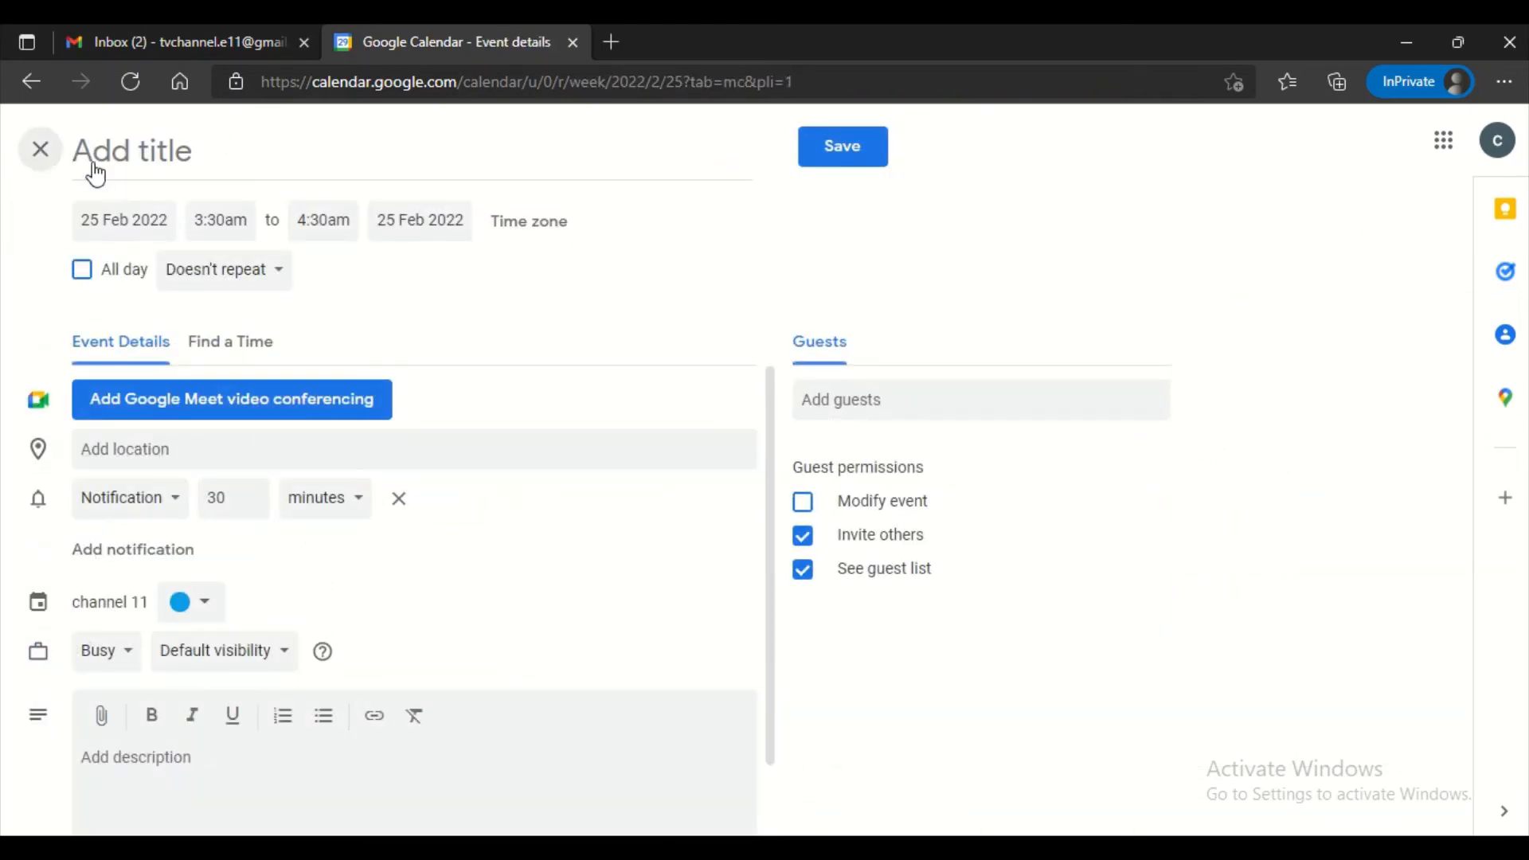
left_click(1202, 491)
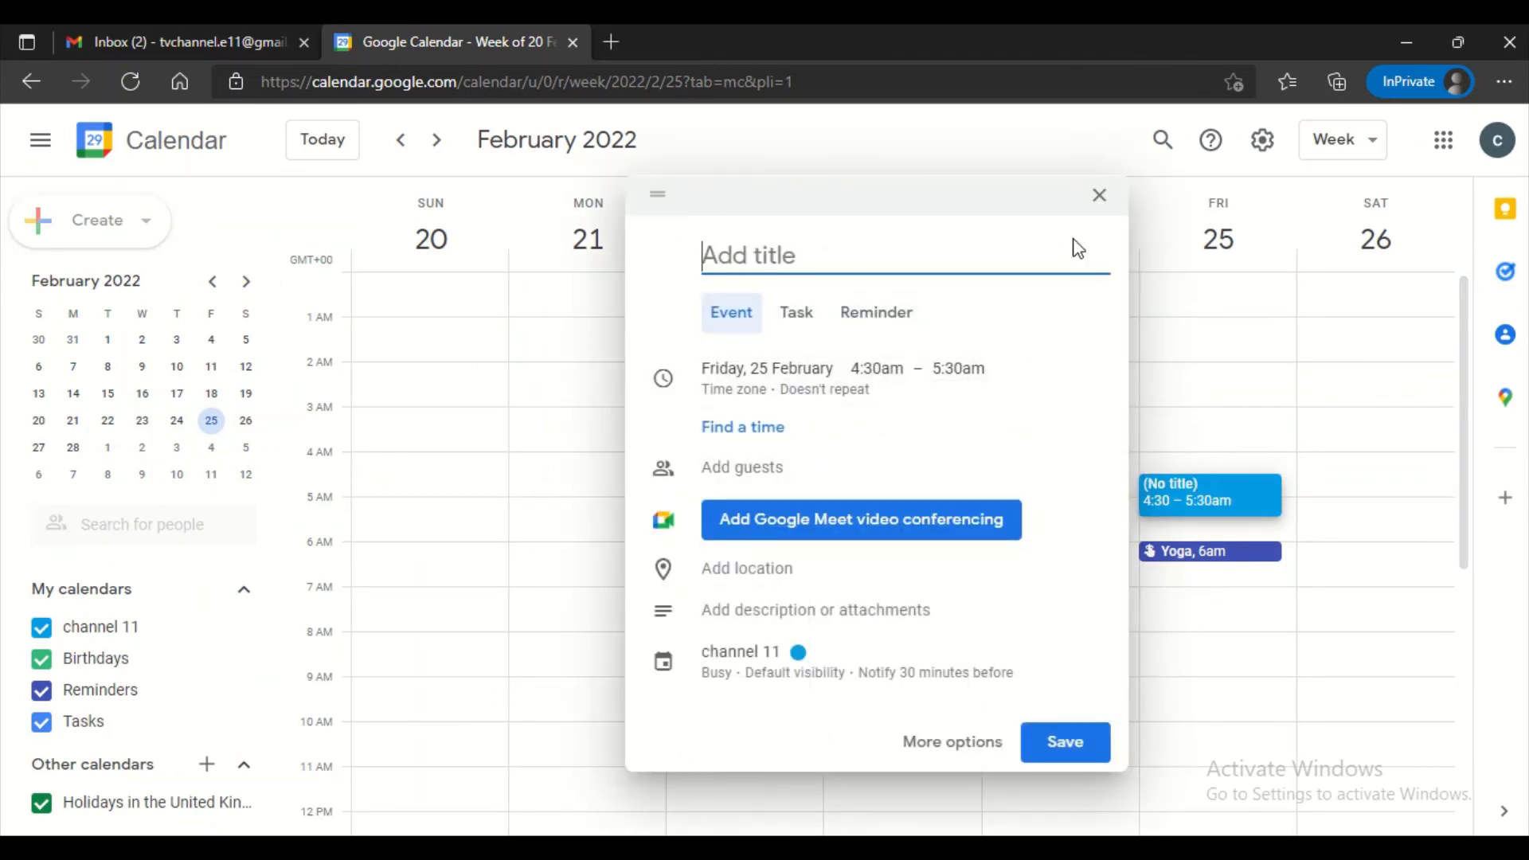
left_click(1100, 195)
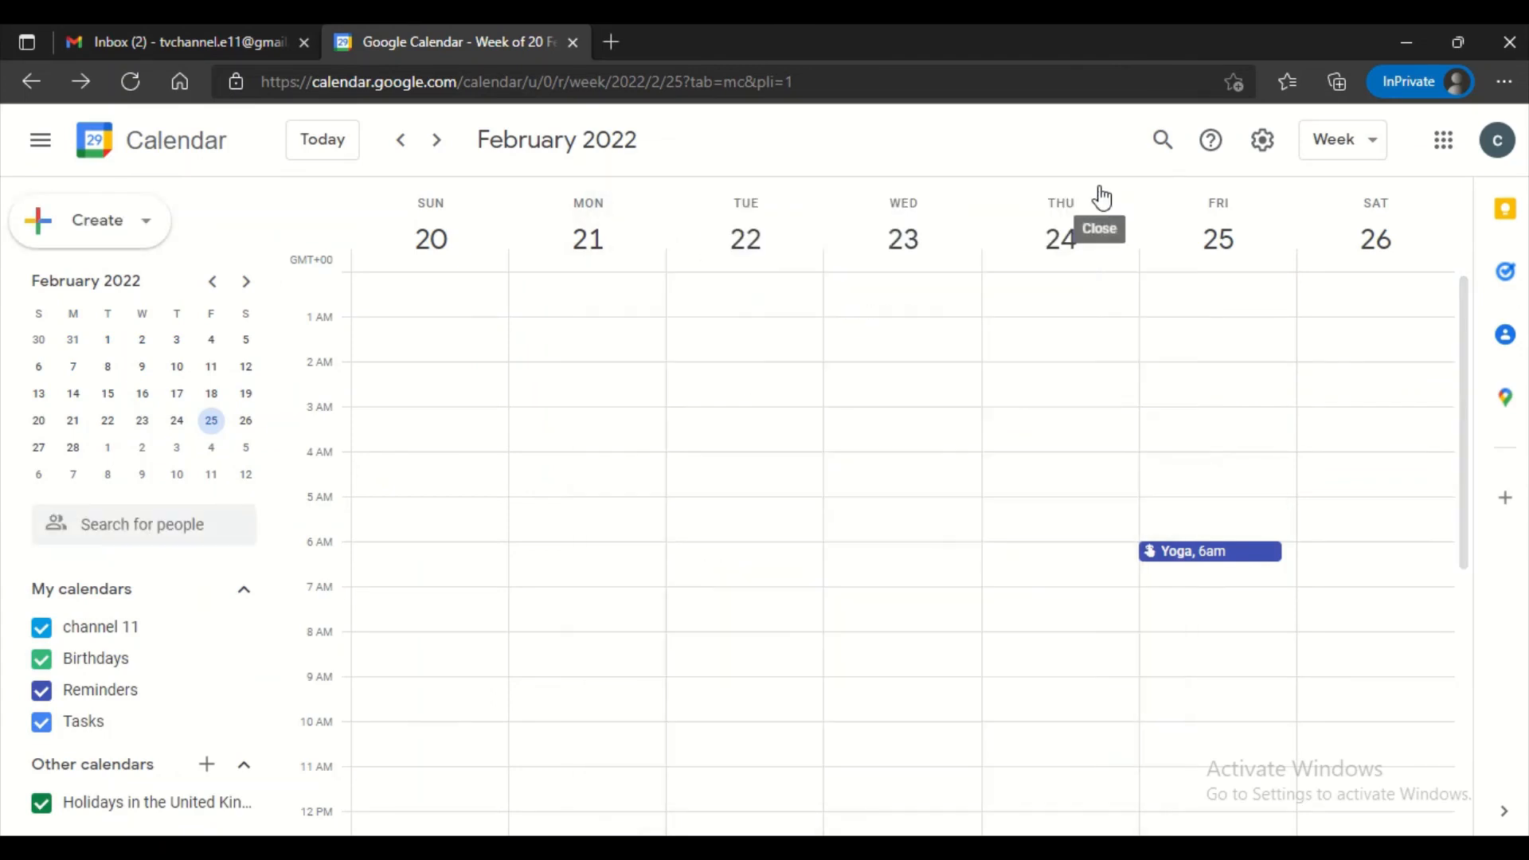
Step: Close the calendar, open Google Meet from Gmail and start an instant meeting with the camera turned off
middle_click(438, 48)
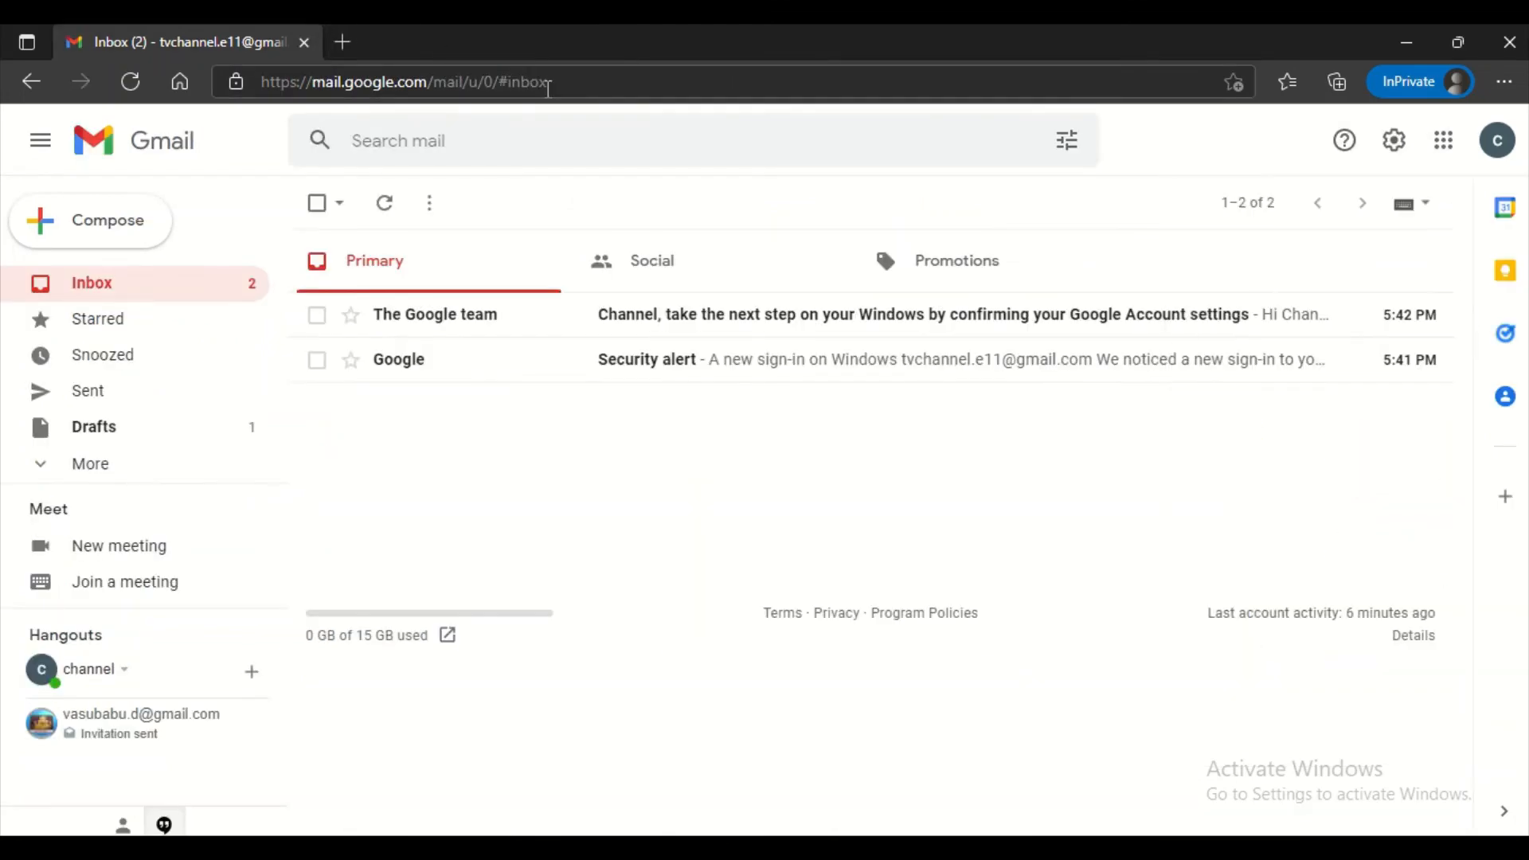
left_click(1439, 154)
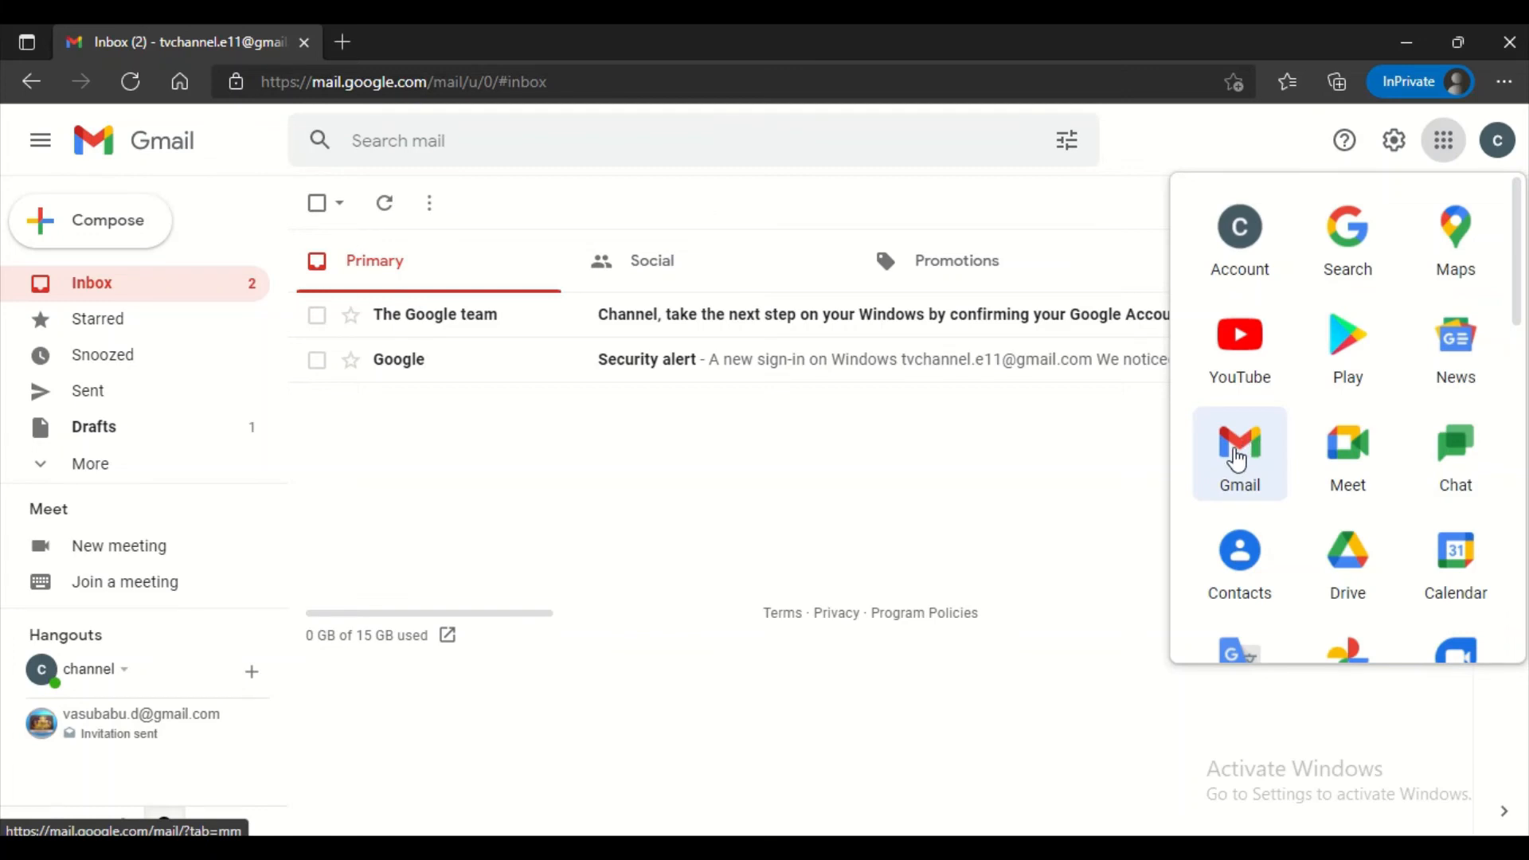
left_click(1354, 451)
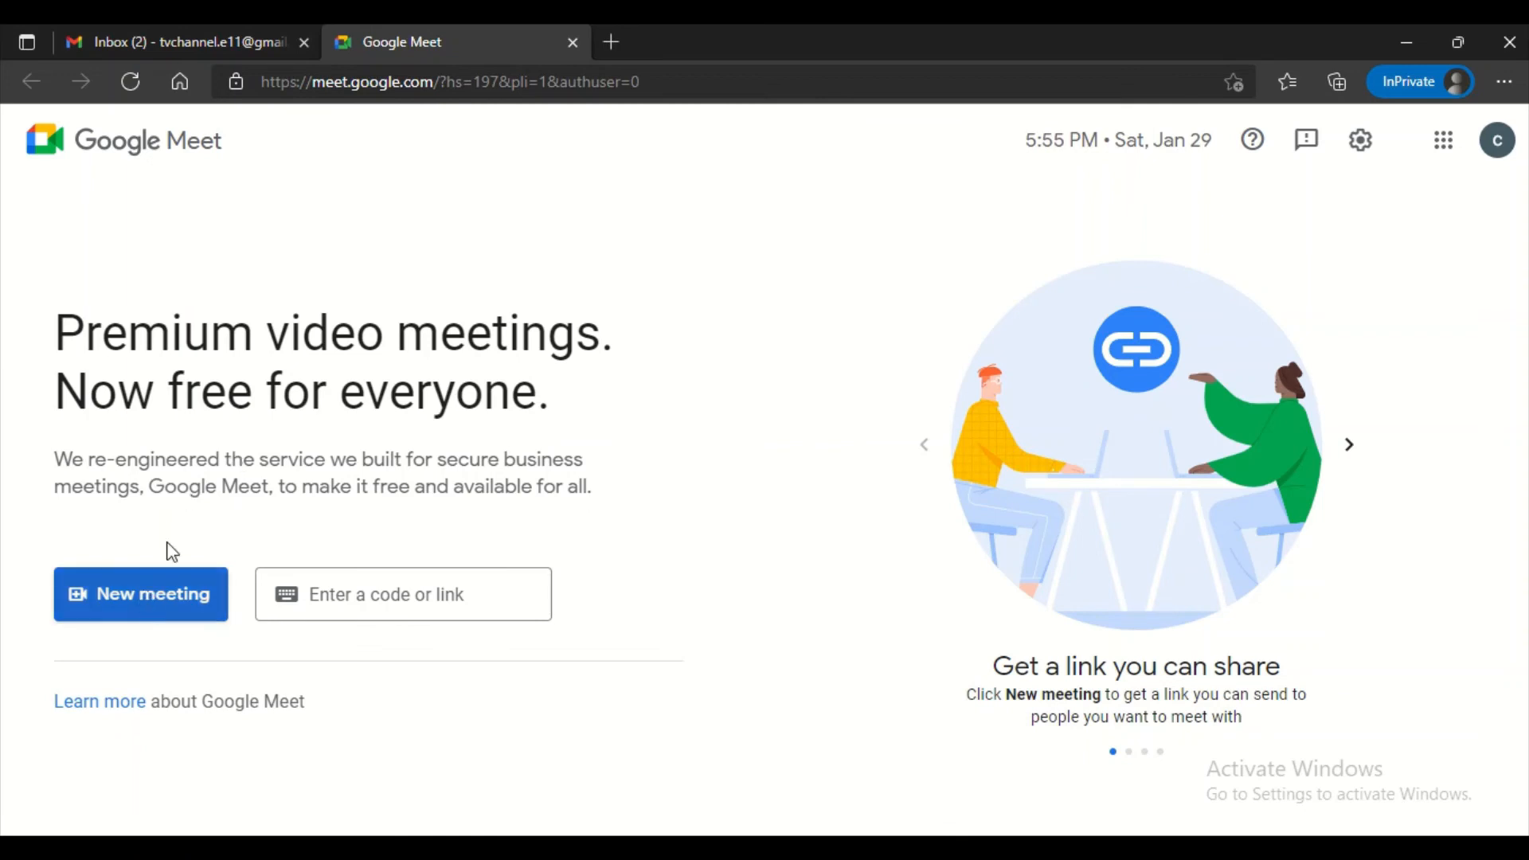
left_click(140, 601)
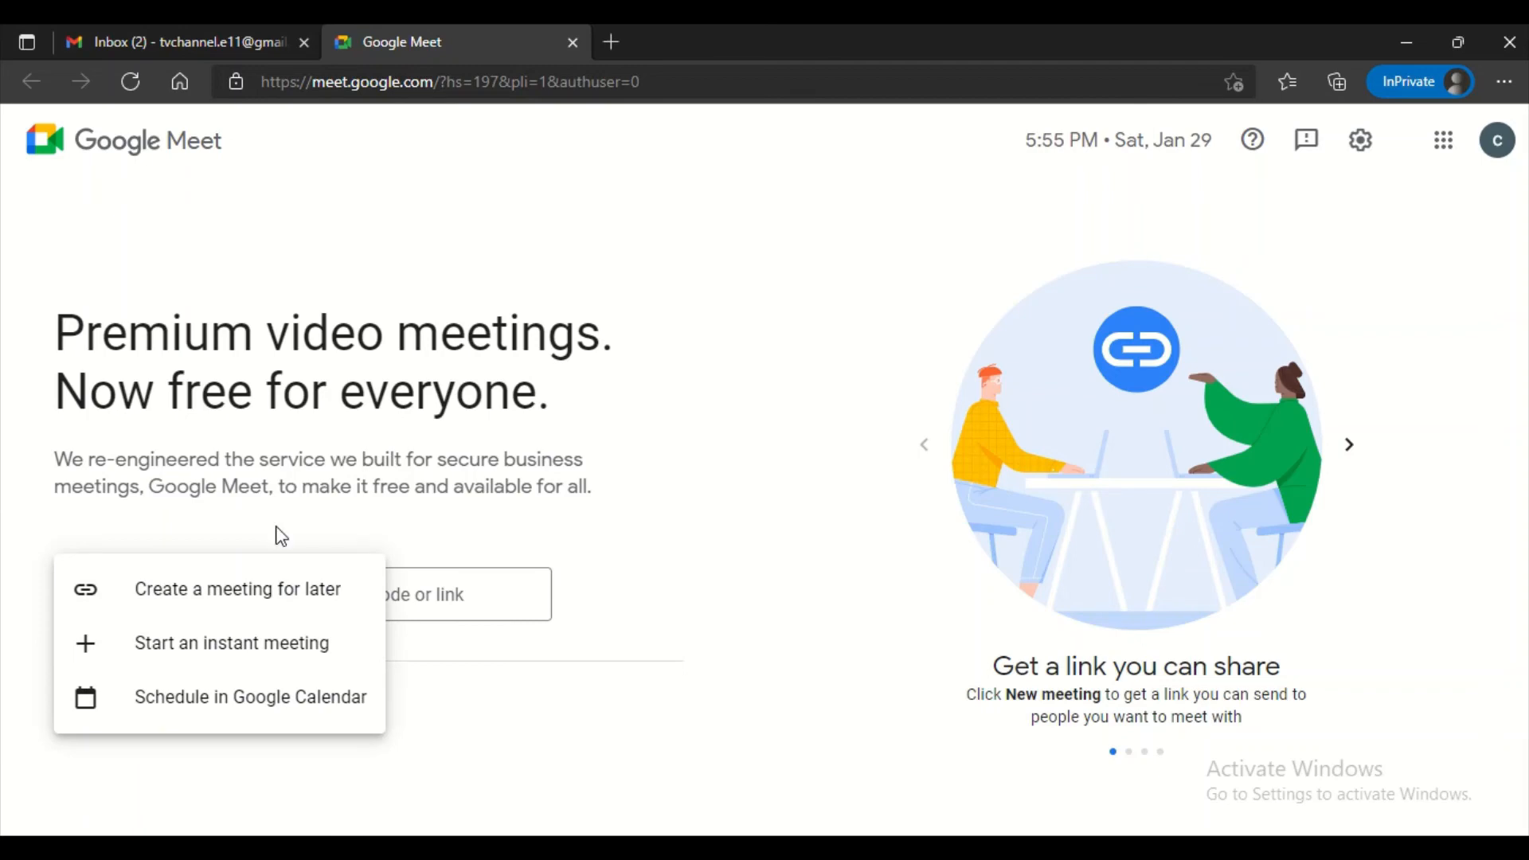
left_click(267, 647)
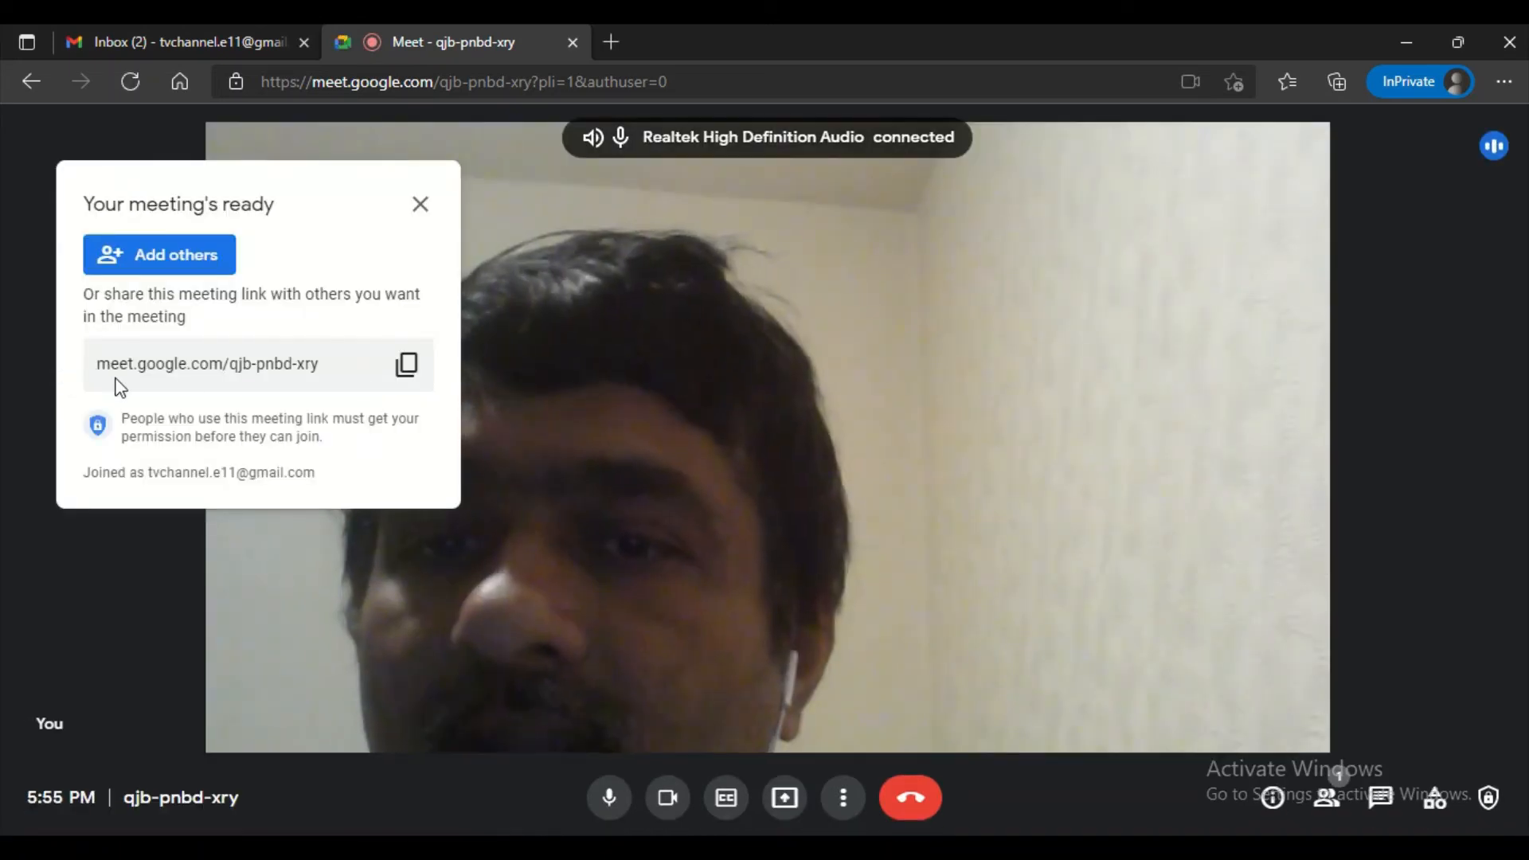
left_click(661, 808)
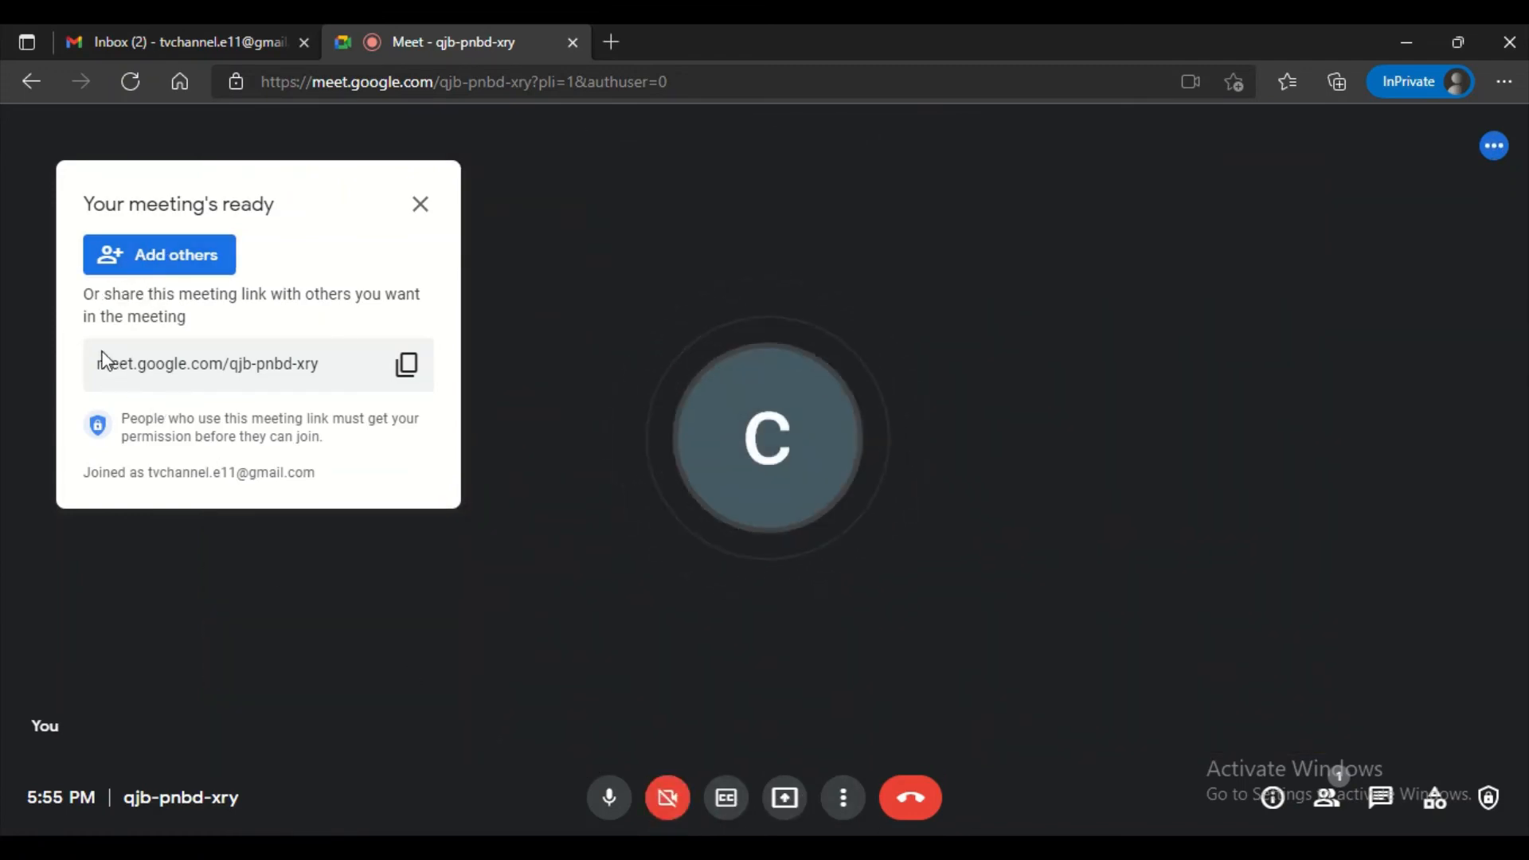
Step: Copy the meeting link and join the same meeting in a second browser tab with microphone and camera off
left_click(407, 368)
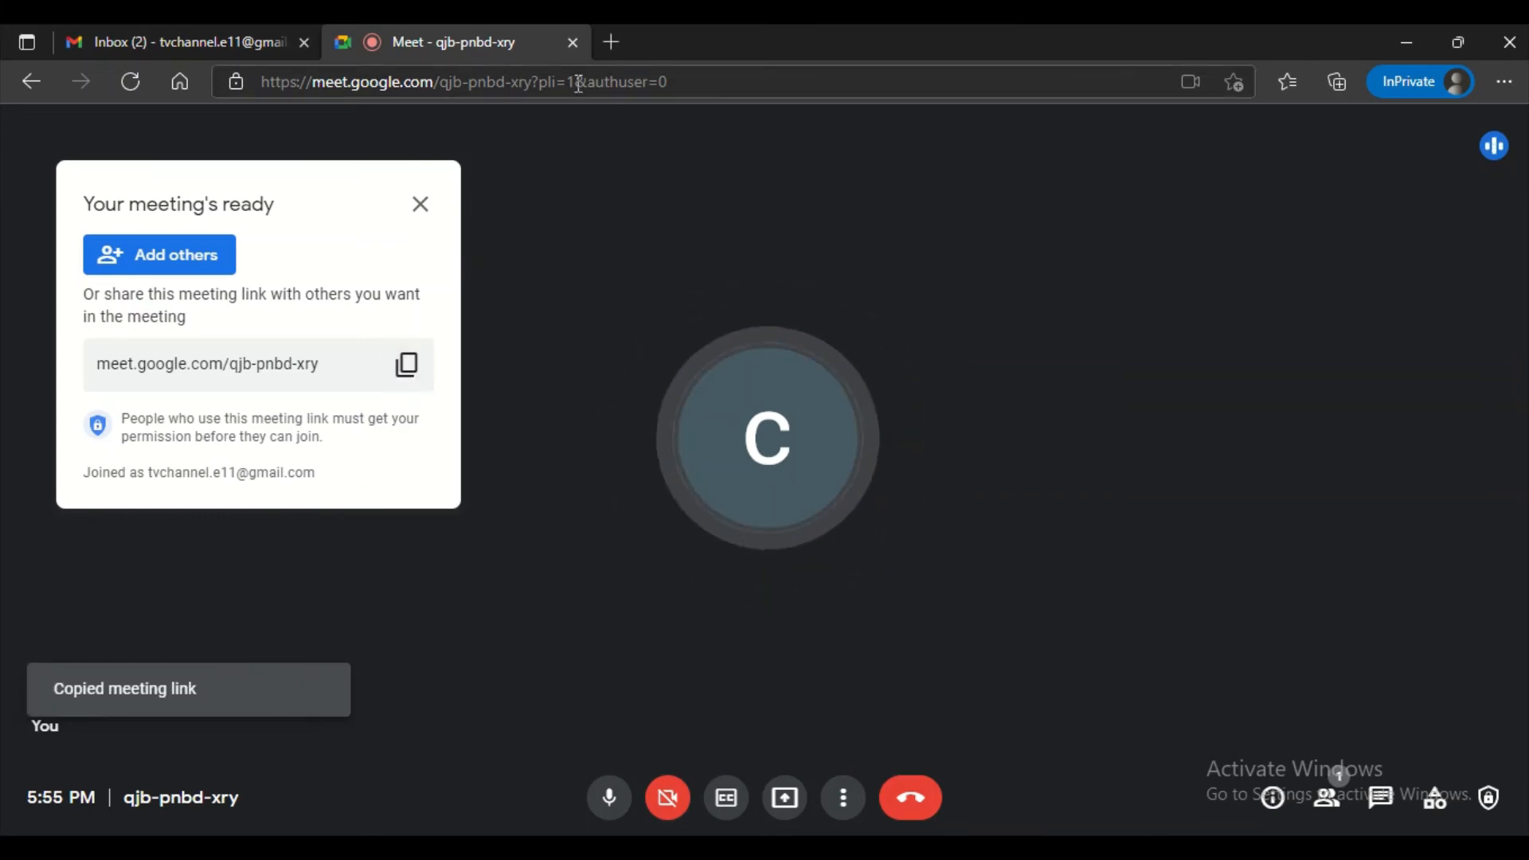
left_click(613, 42)
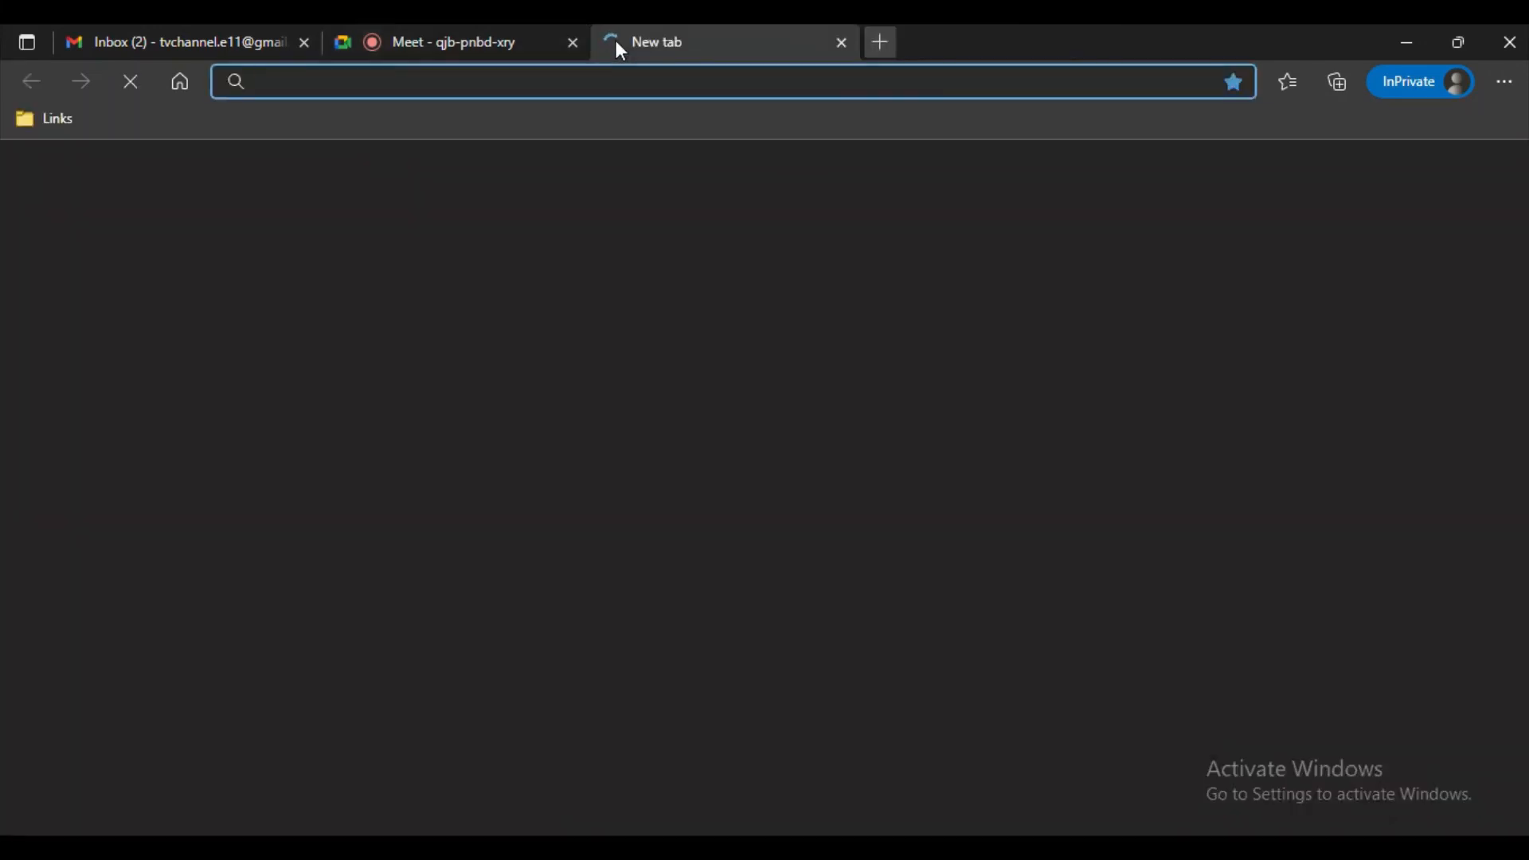
key("ctrl+v")
key("Return")
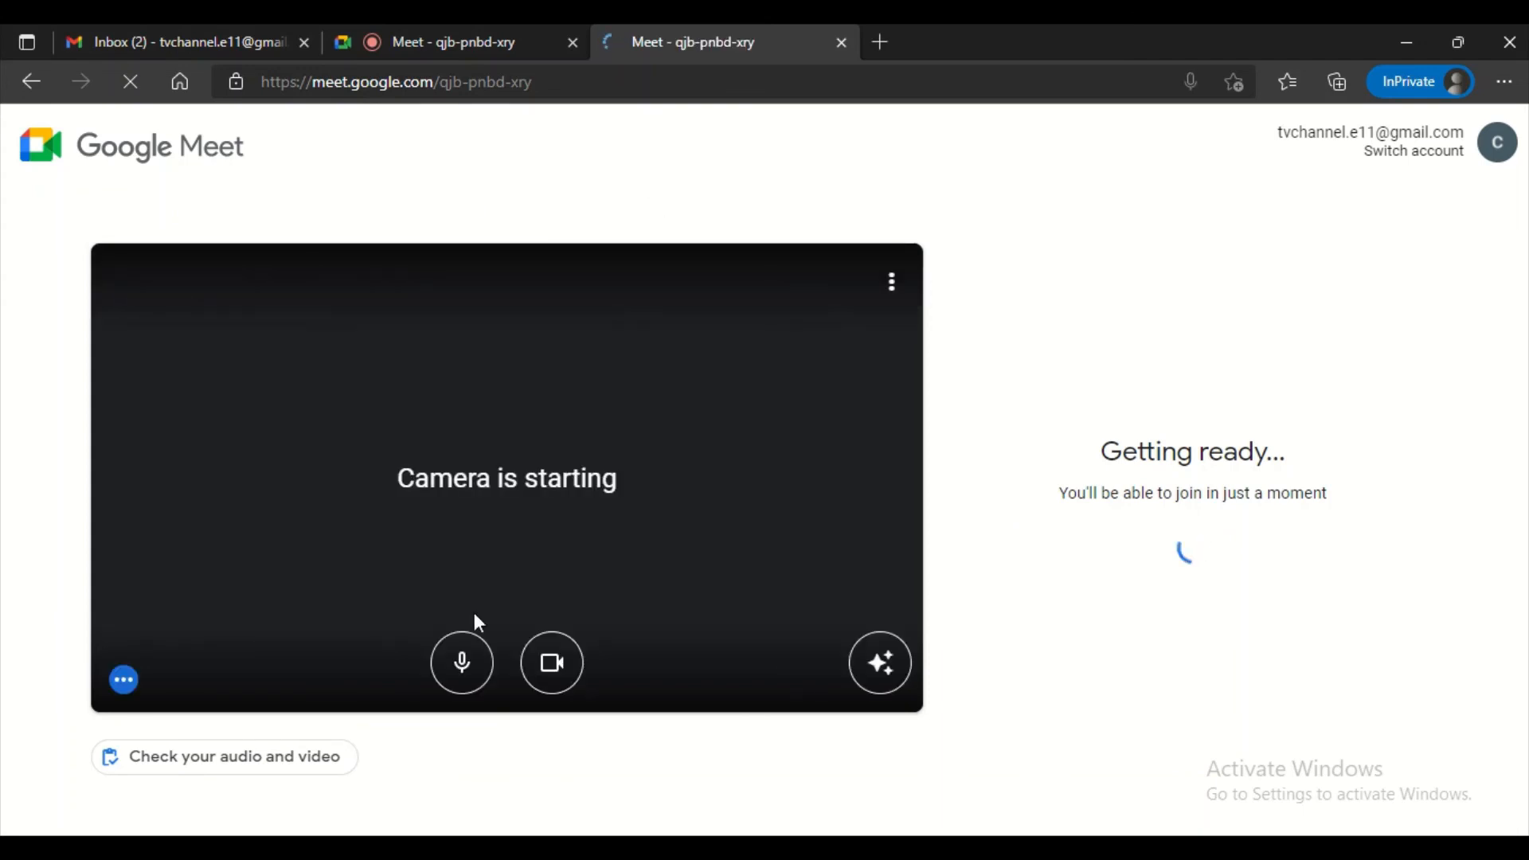
left_click(461, 663)
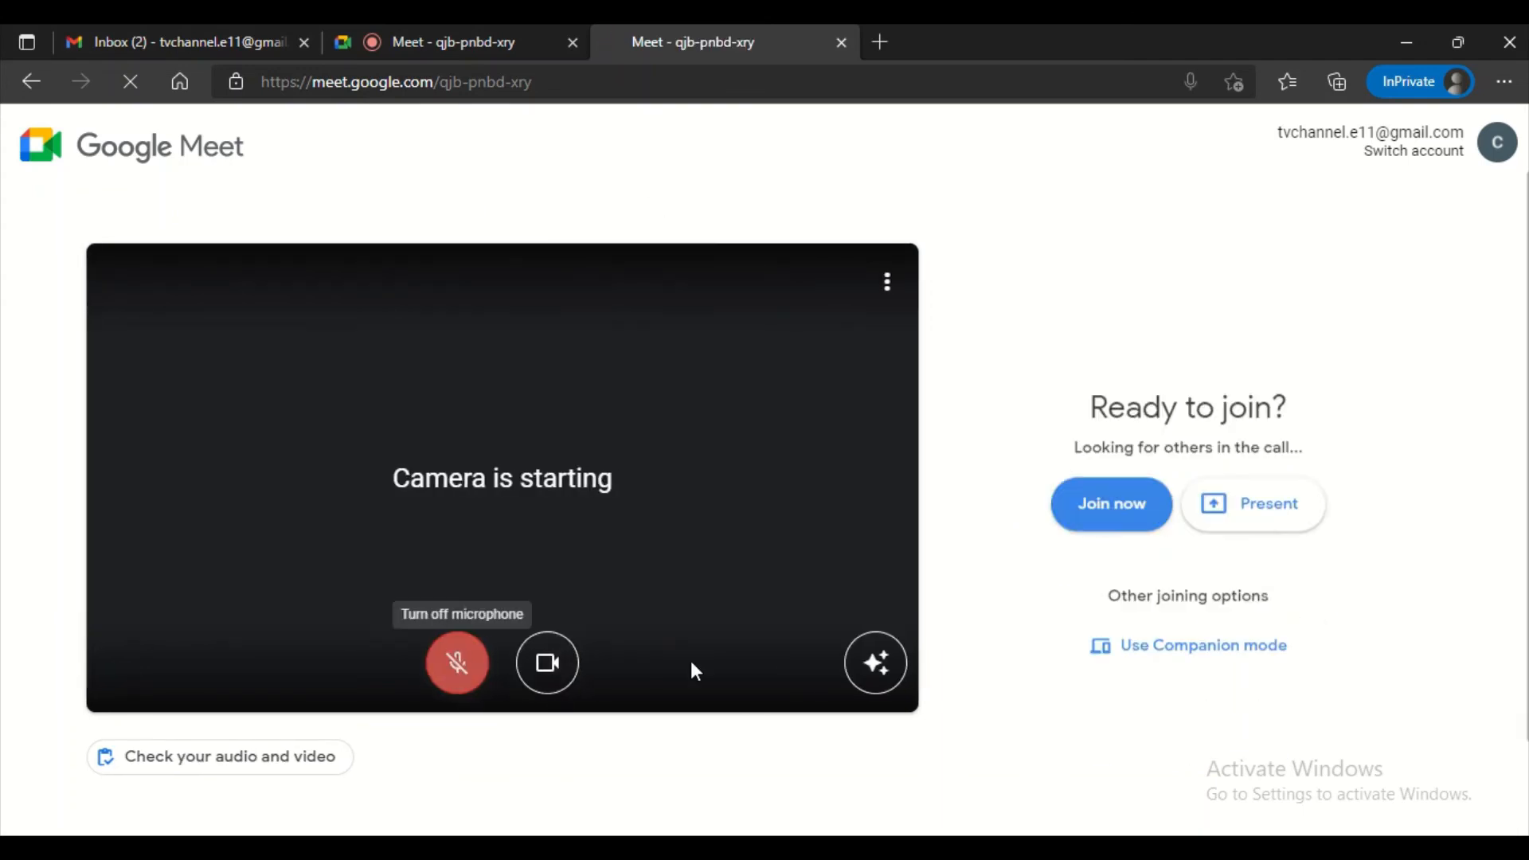
left_click(548, 663)
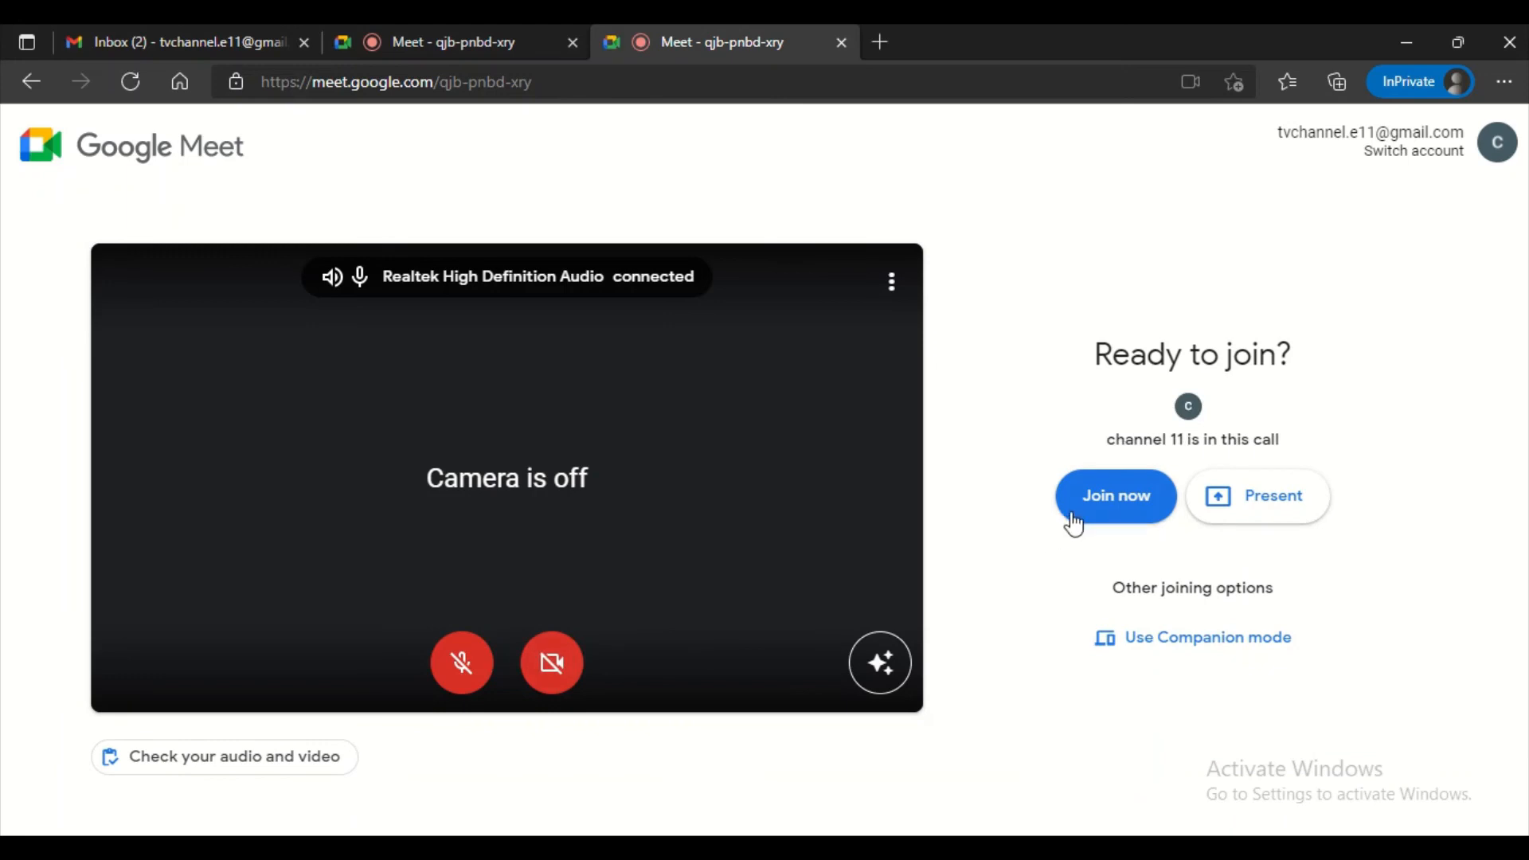
left_click(1109, 509)
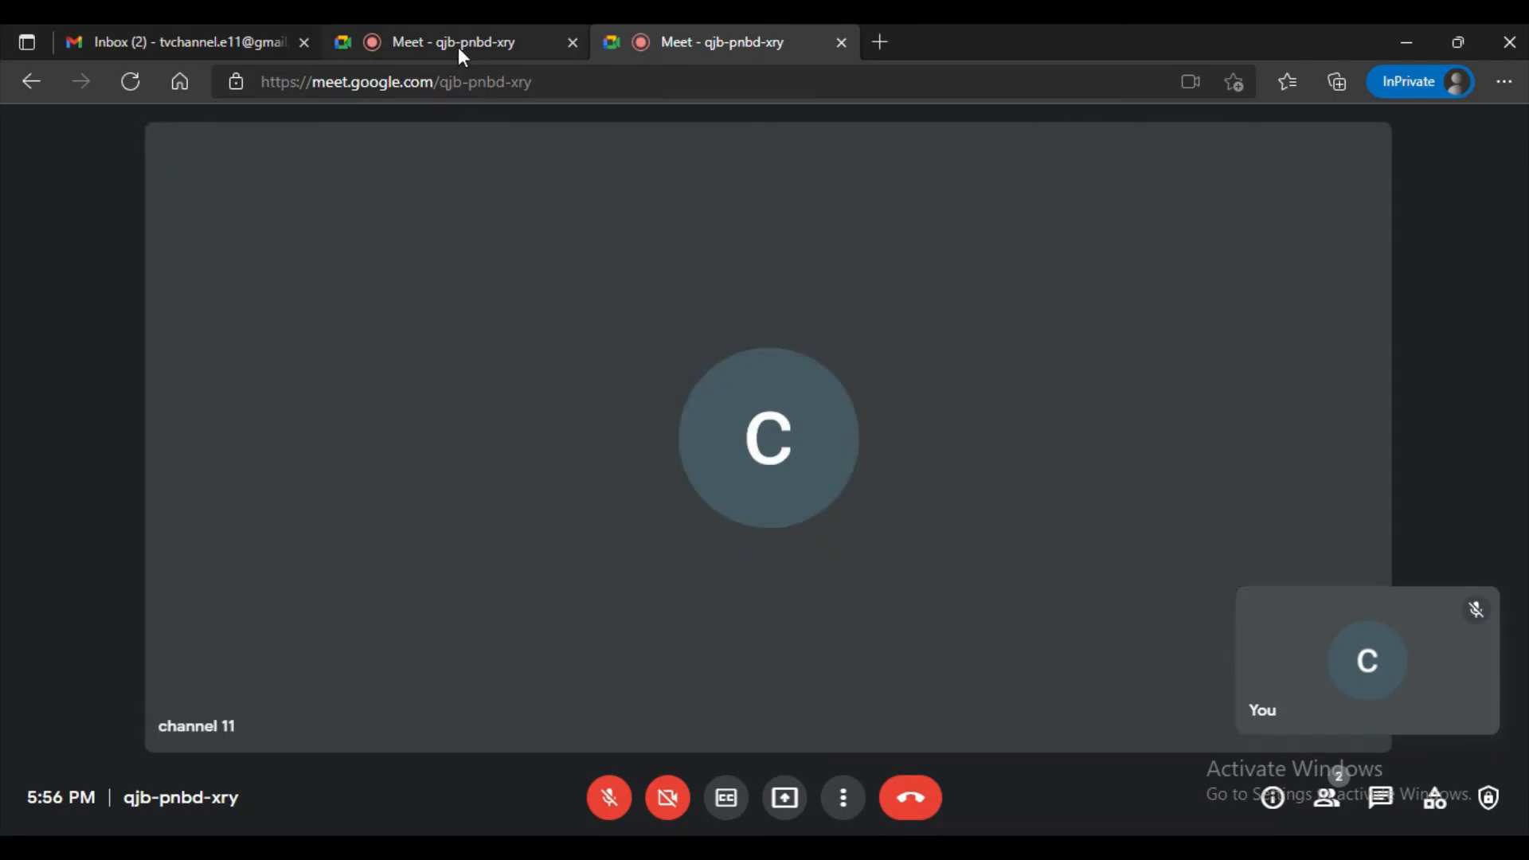
Step: Return to the host's meeting, dismiss the meeting-ready card, close the second participant's tab and mute the host microphone
left_click(457, 45)
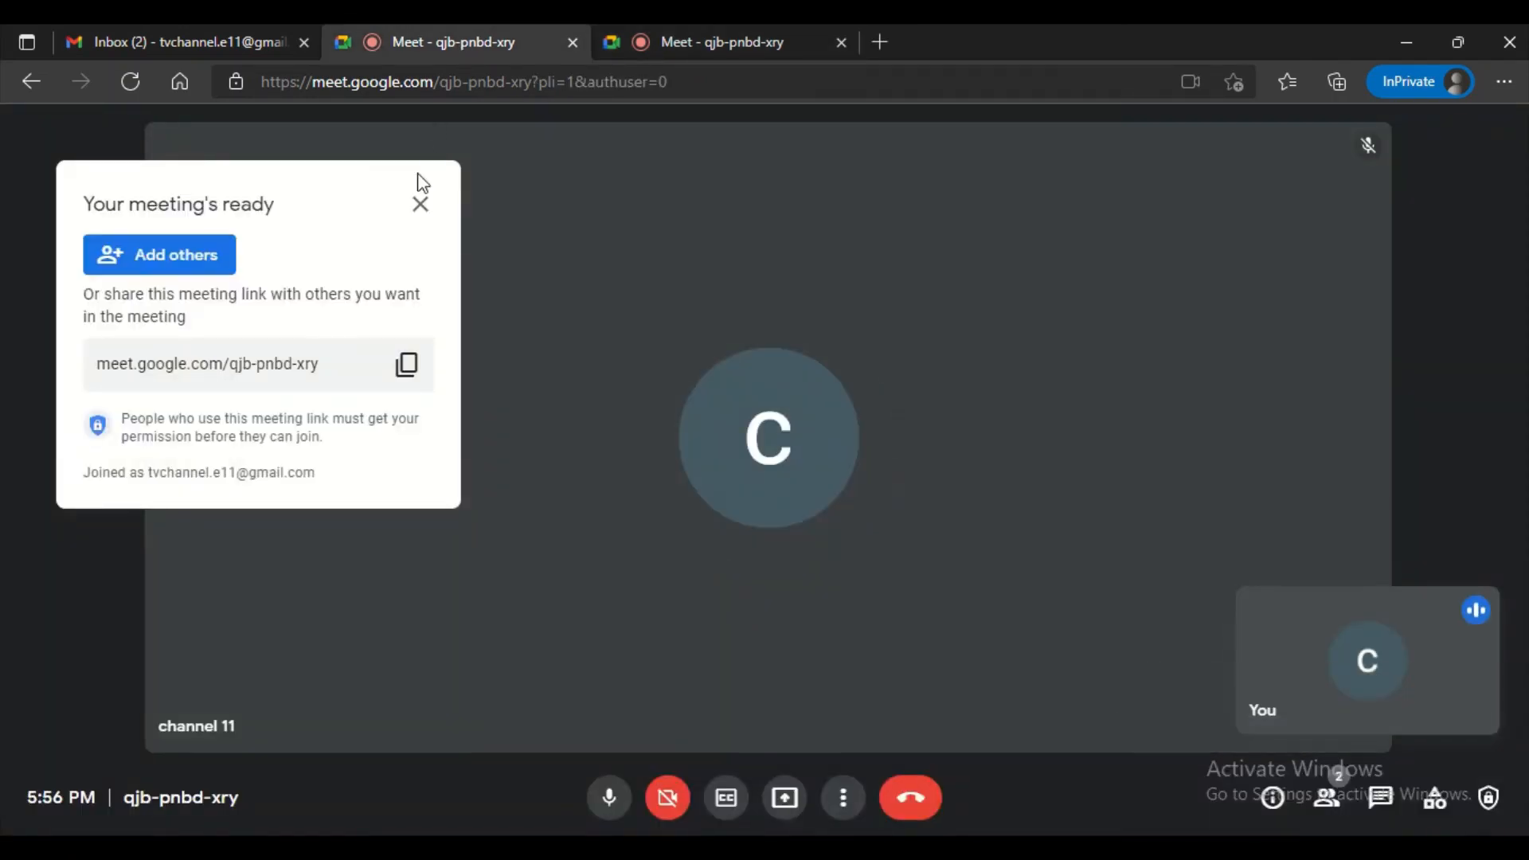
left_click(420, 208)
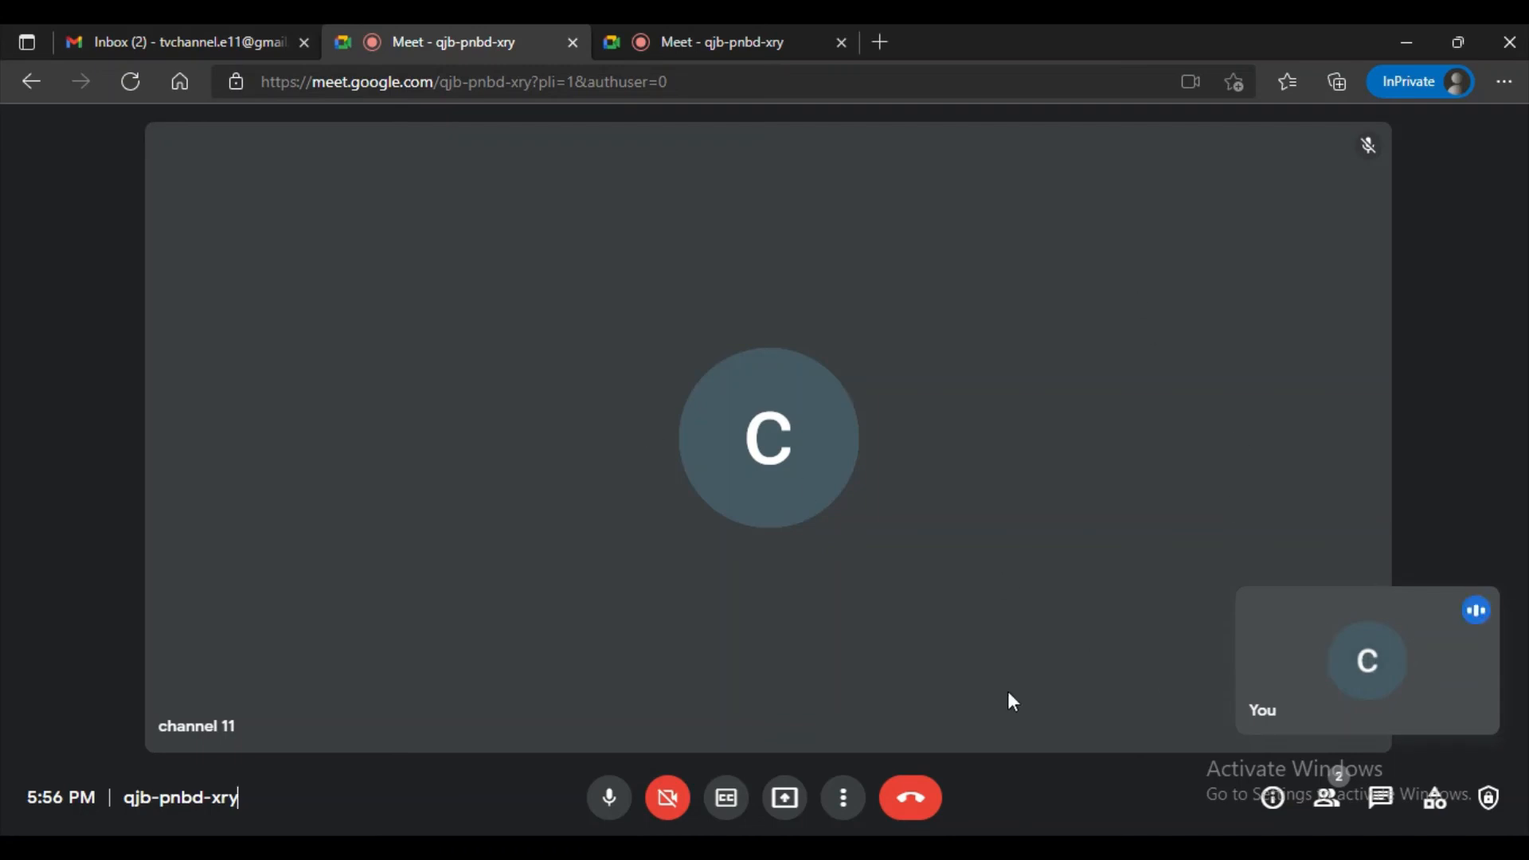
middle_click(688, 41)
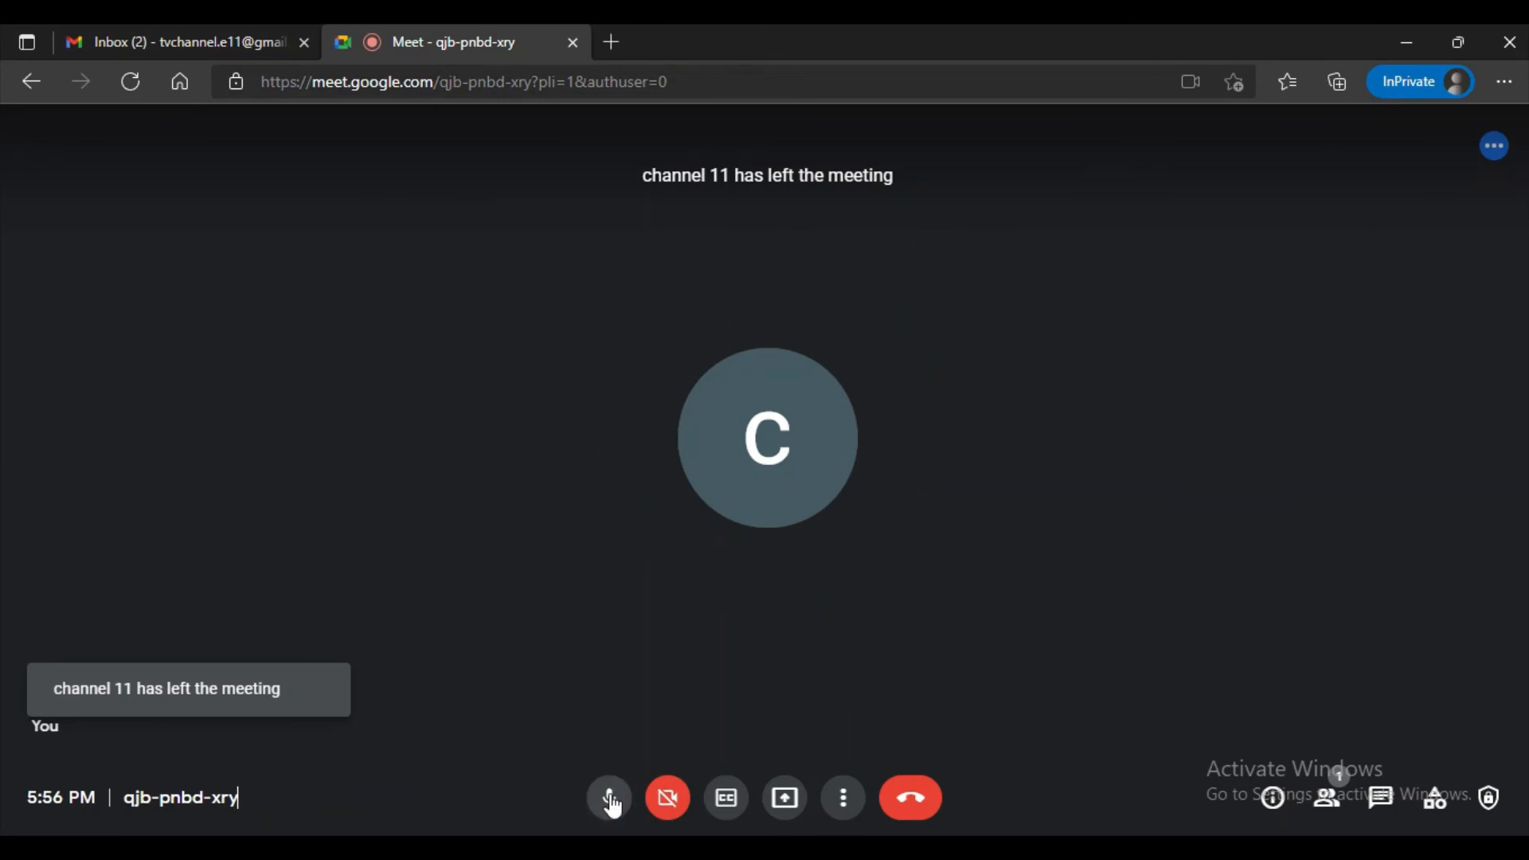
left_click(610, 800)
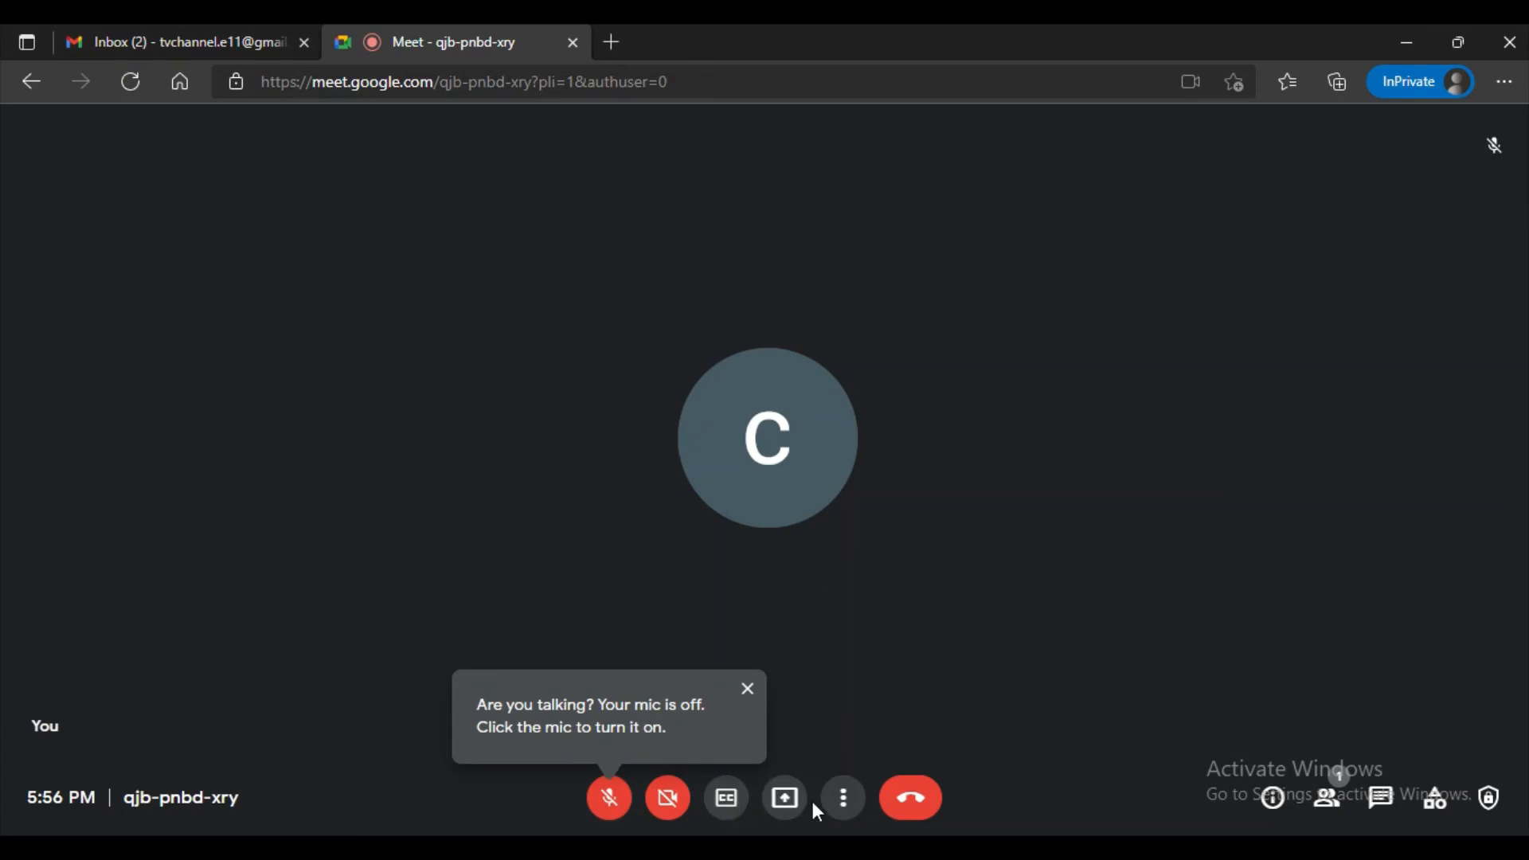
Step: Review the meeting's Audio, Video, General, Host controls and Captions settings, and close them without changes
left_click(844, 801)
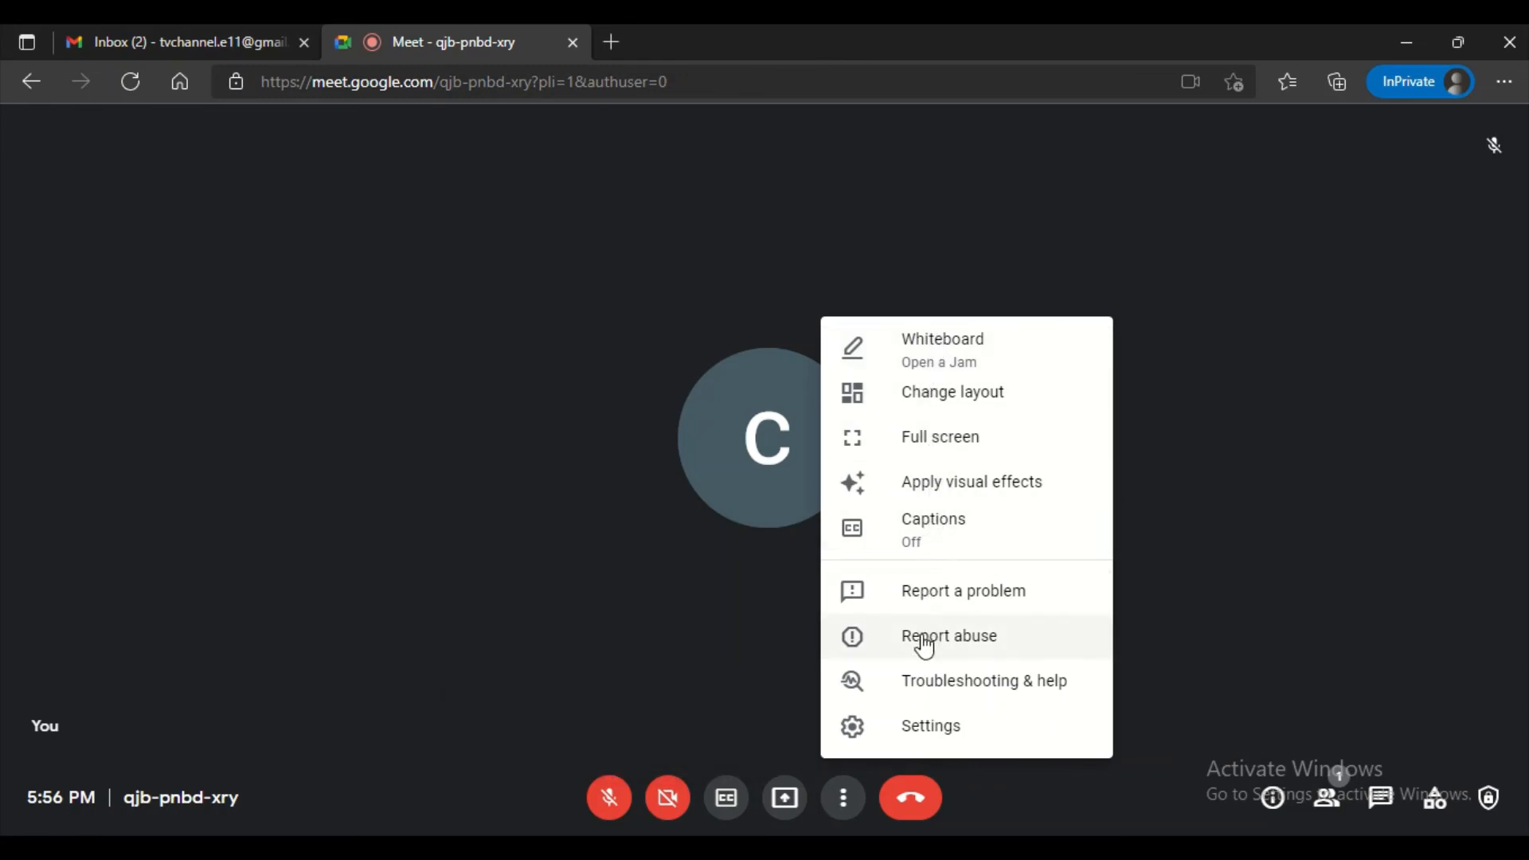
left_click(916, 727)
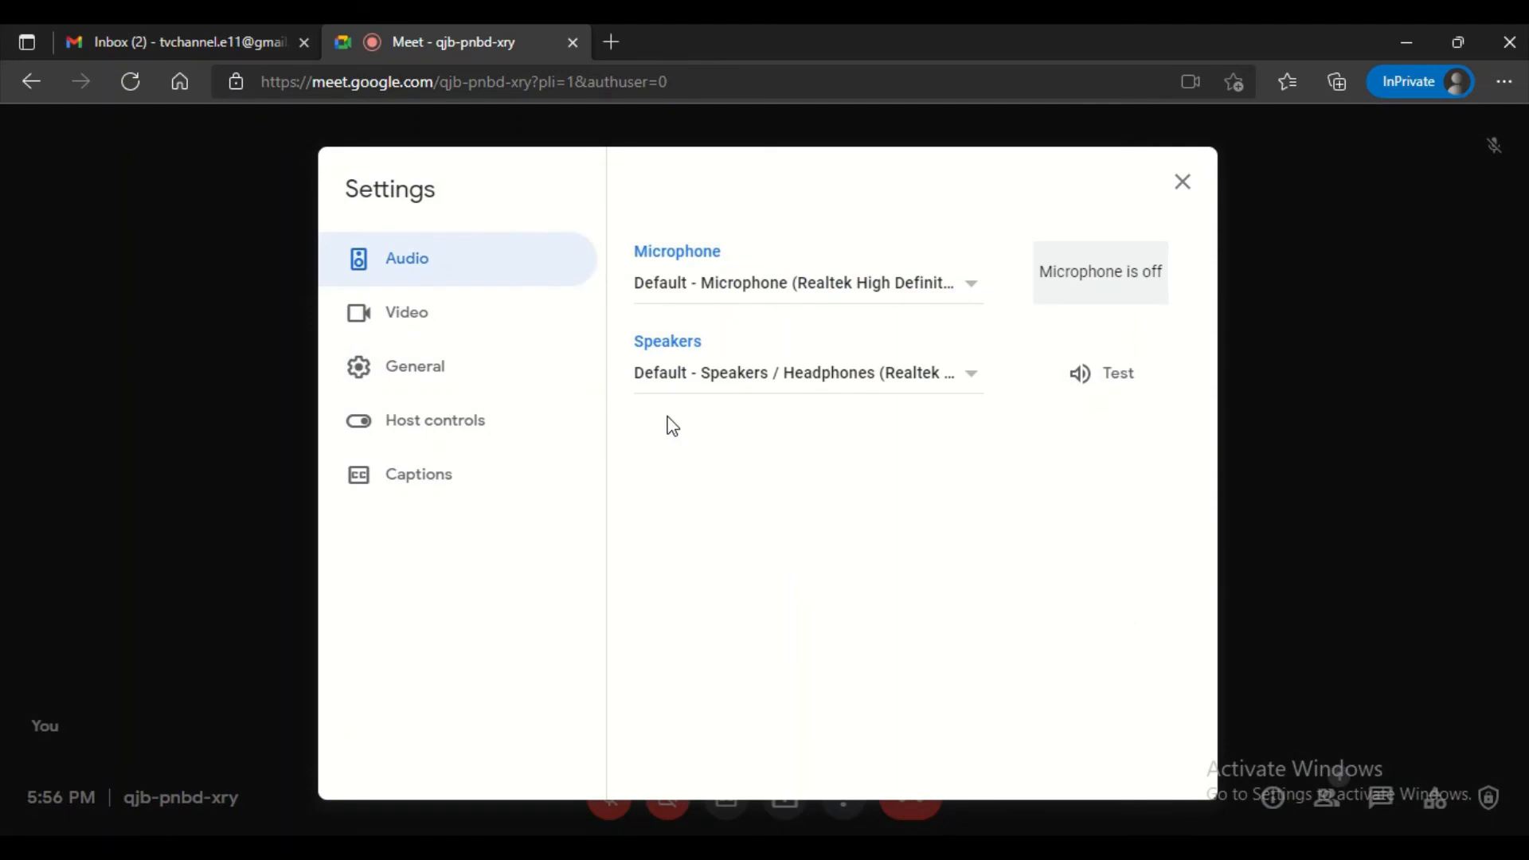
left_click(445, 326)
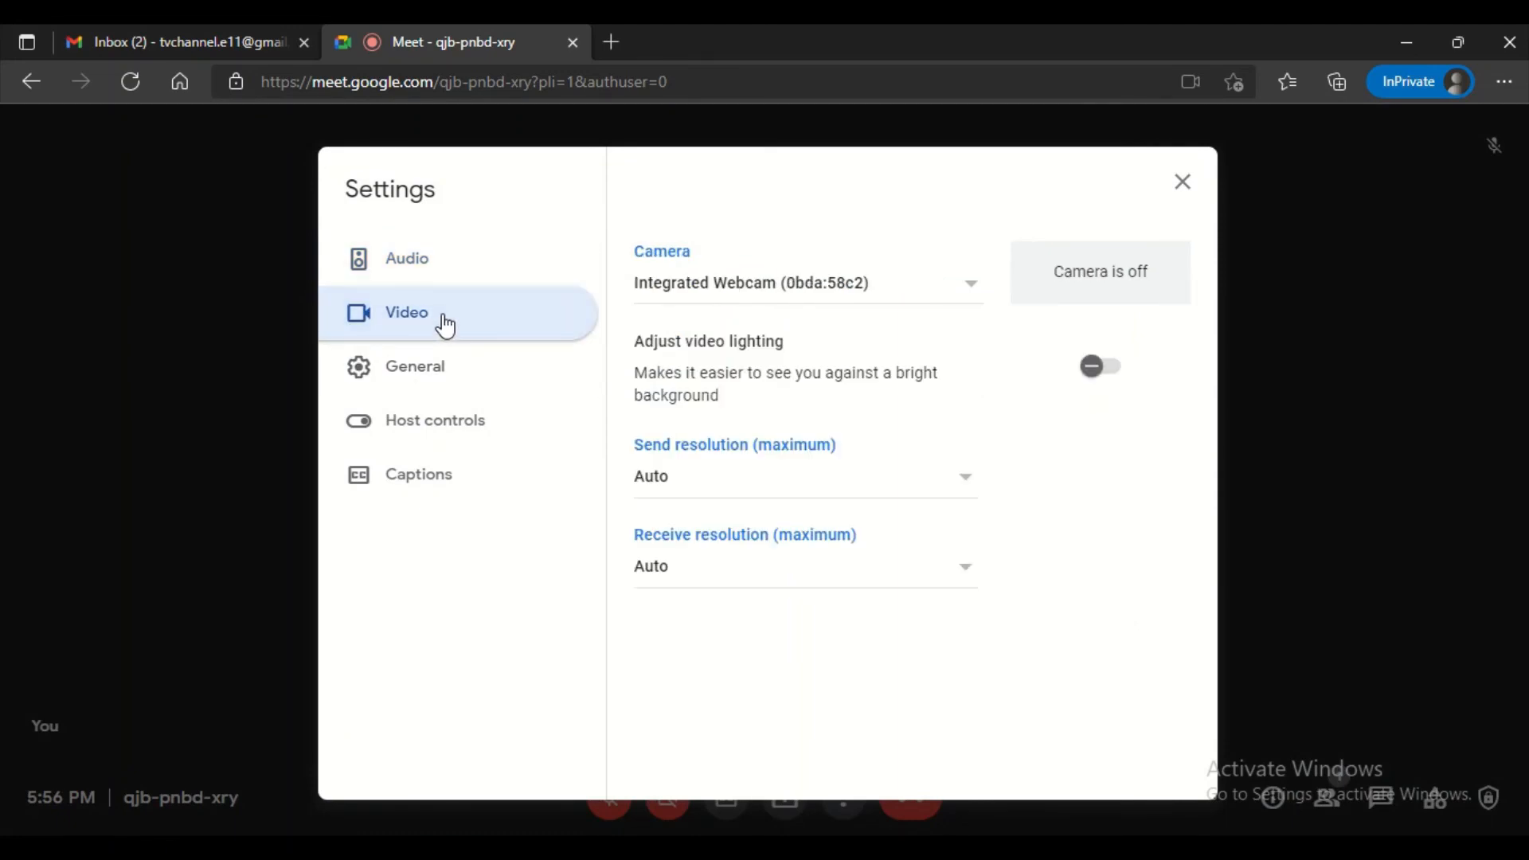
left_click(430, 374)
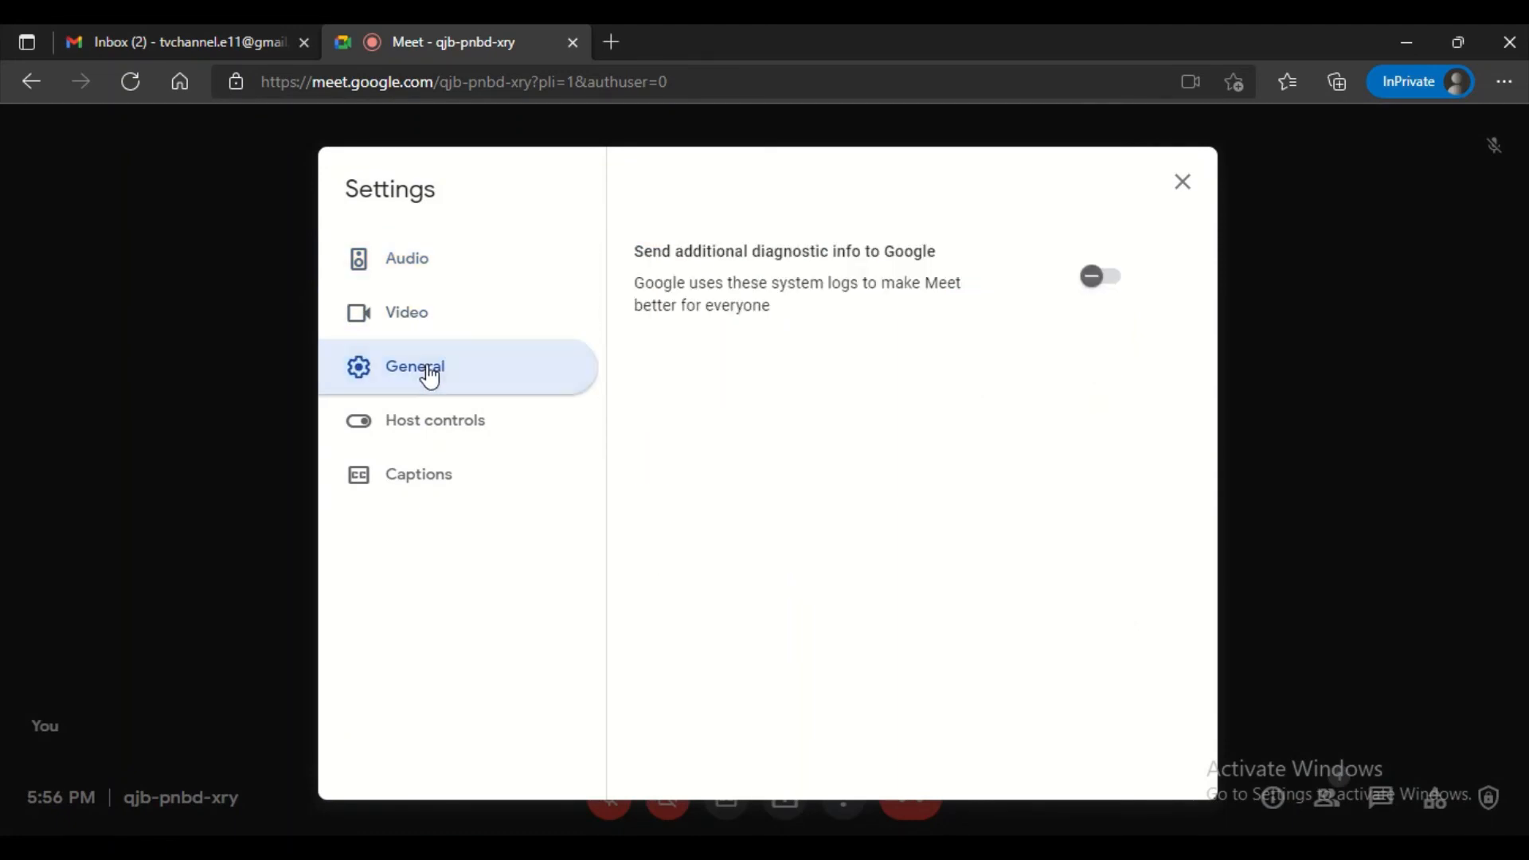
left_click(423, 430)
left_click(423, 477)
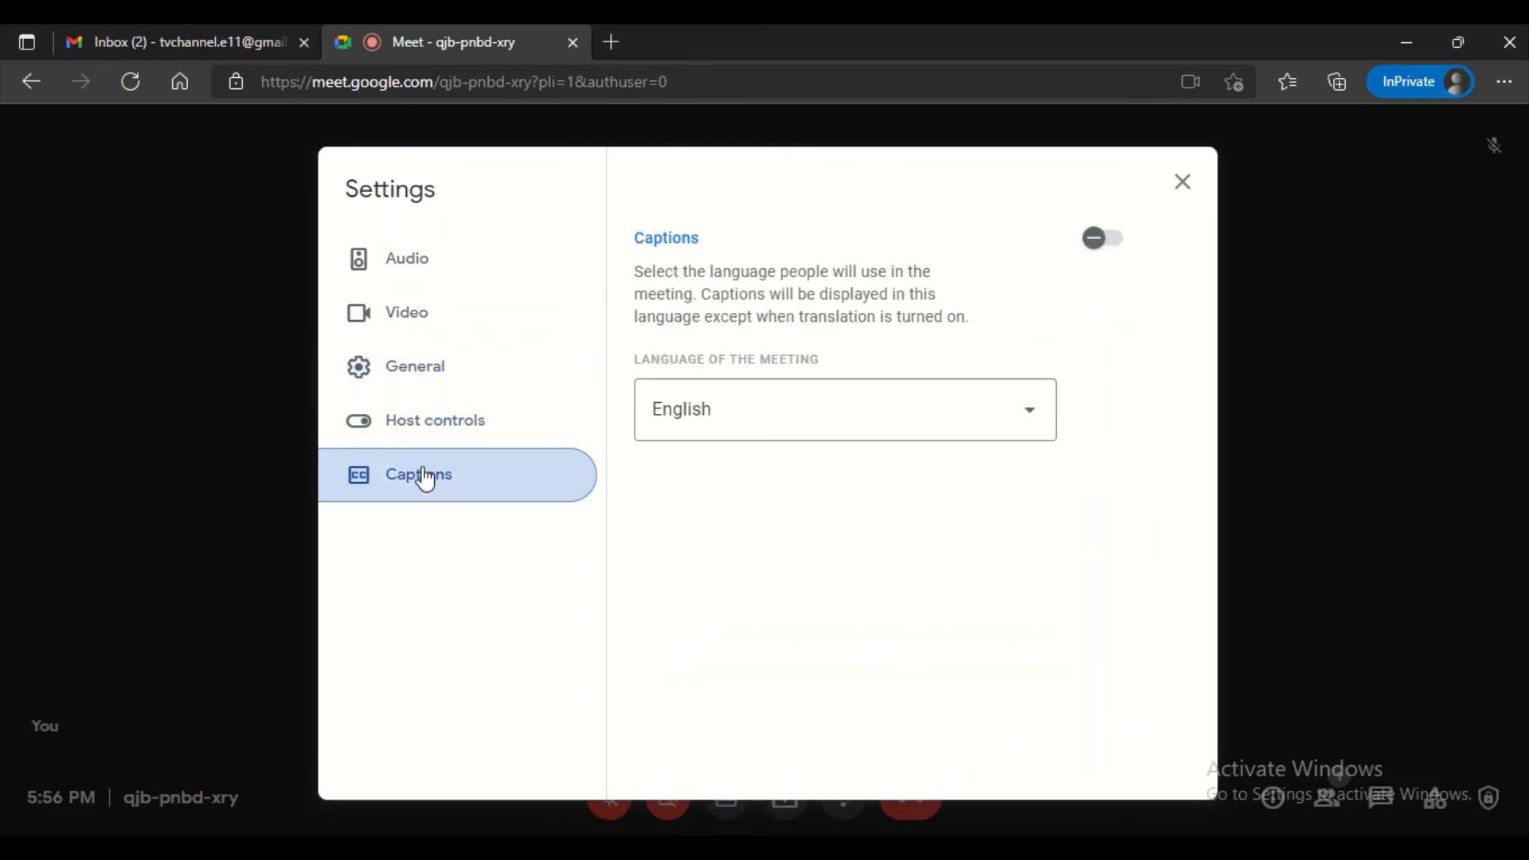
left_click(1182, 182)
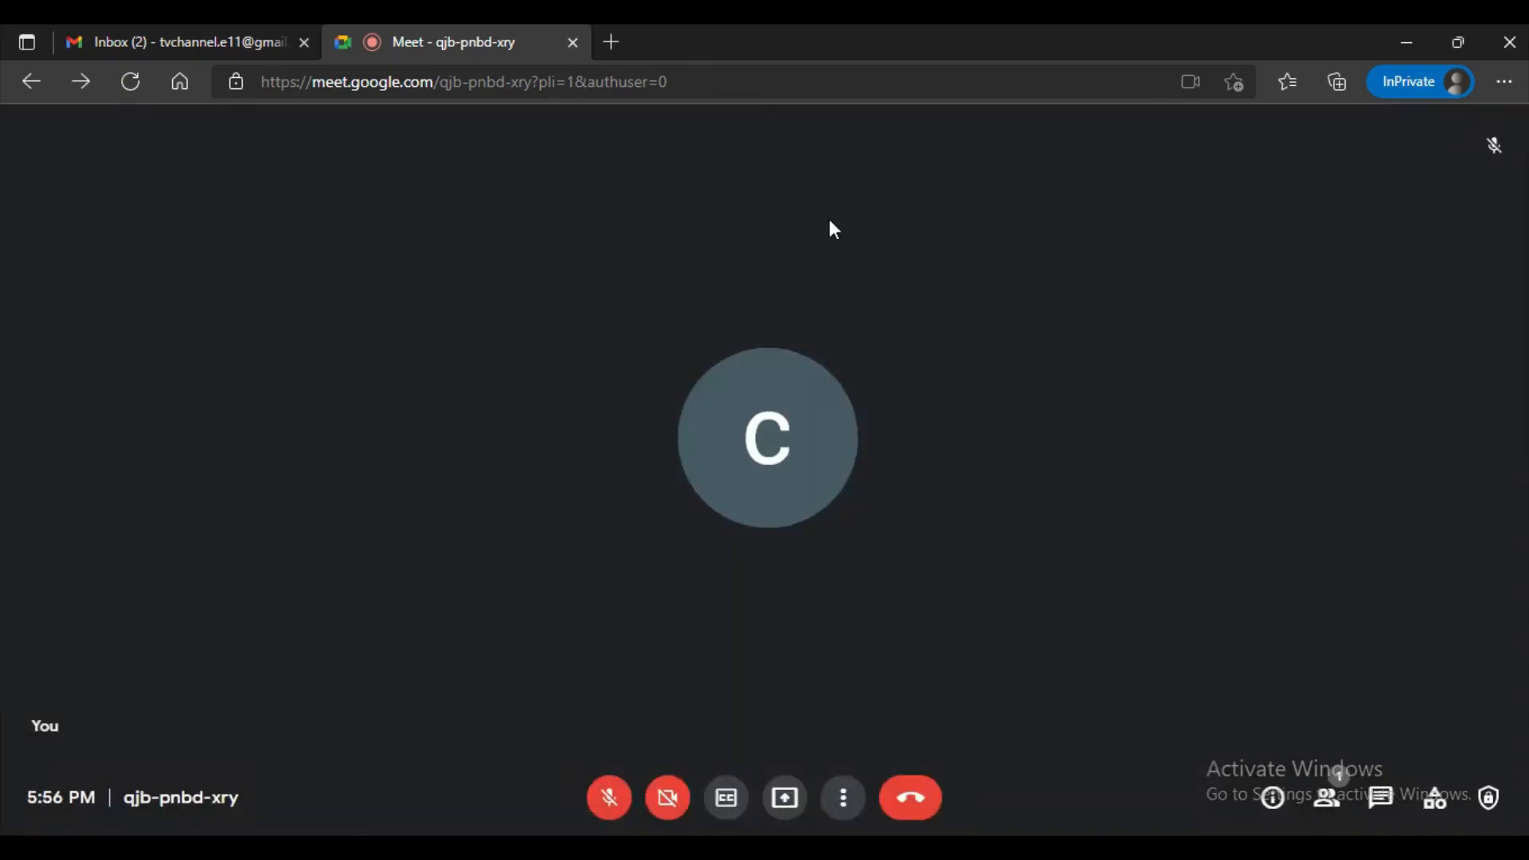
Step: End the video call for everyone and return to the Meet home screen, at the field for a meeting code or link
mouse_move(639, 21)
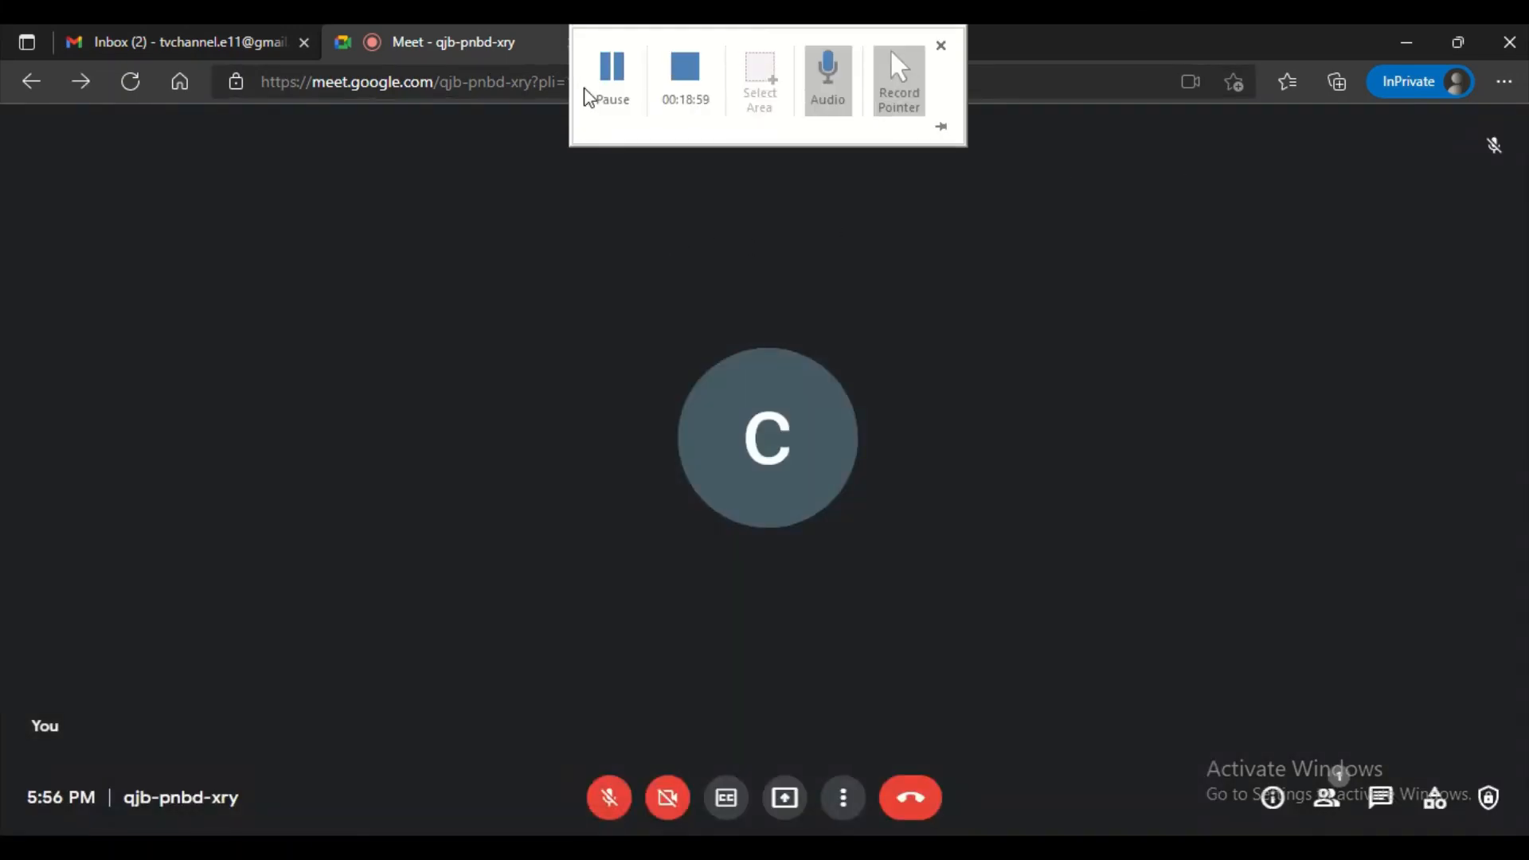
left_click(927, 800)
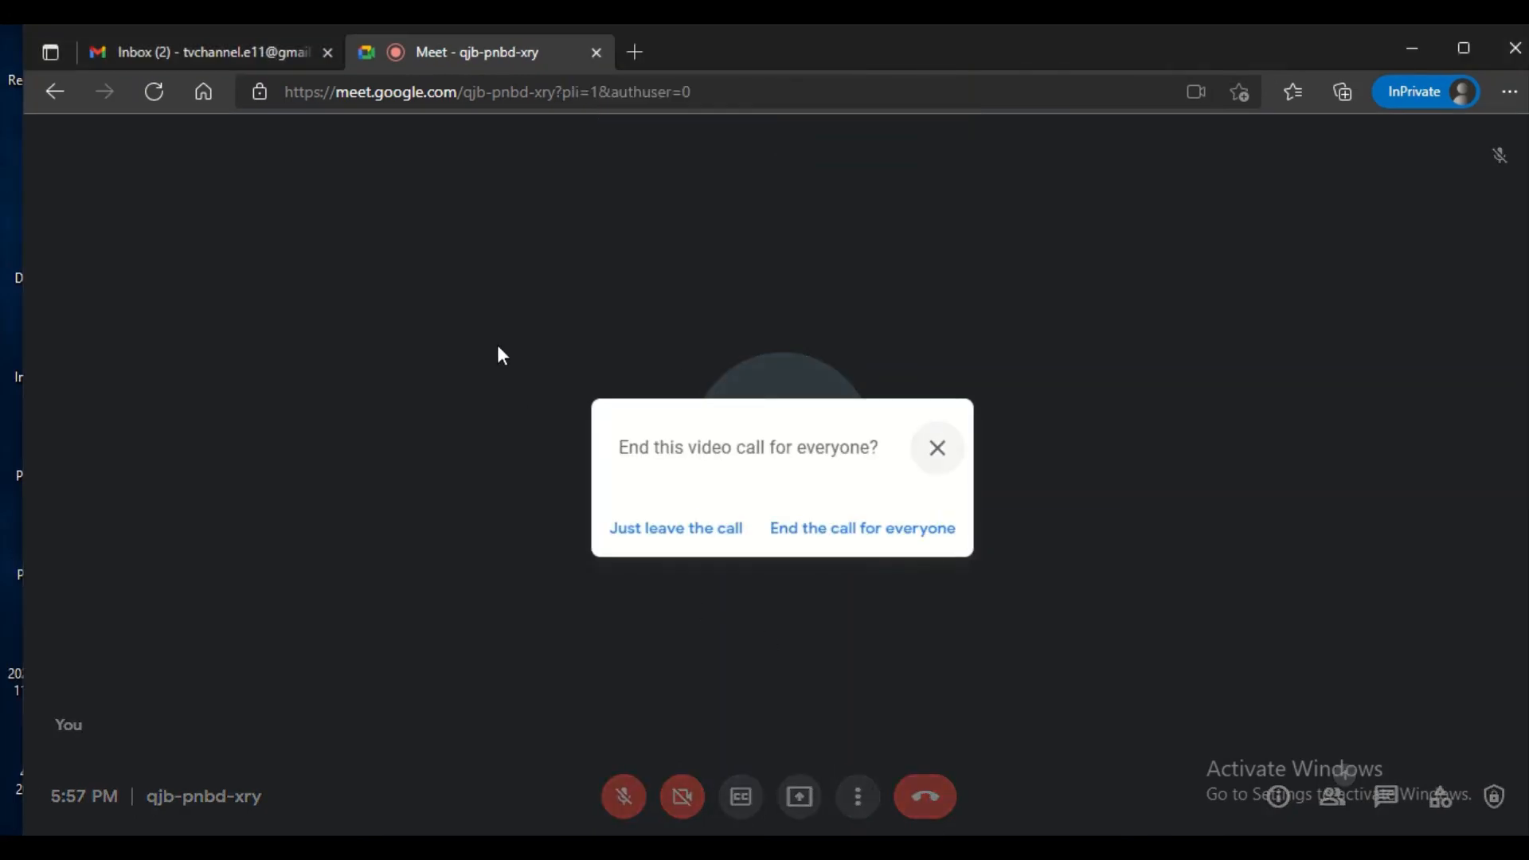
left_click(843, 530)
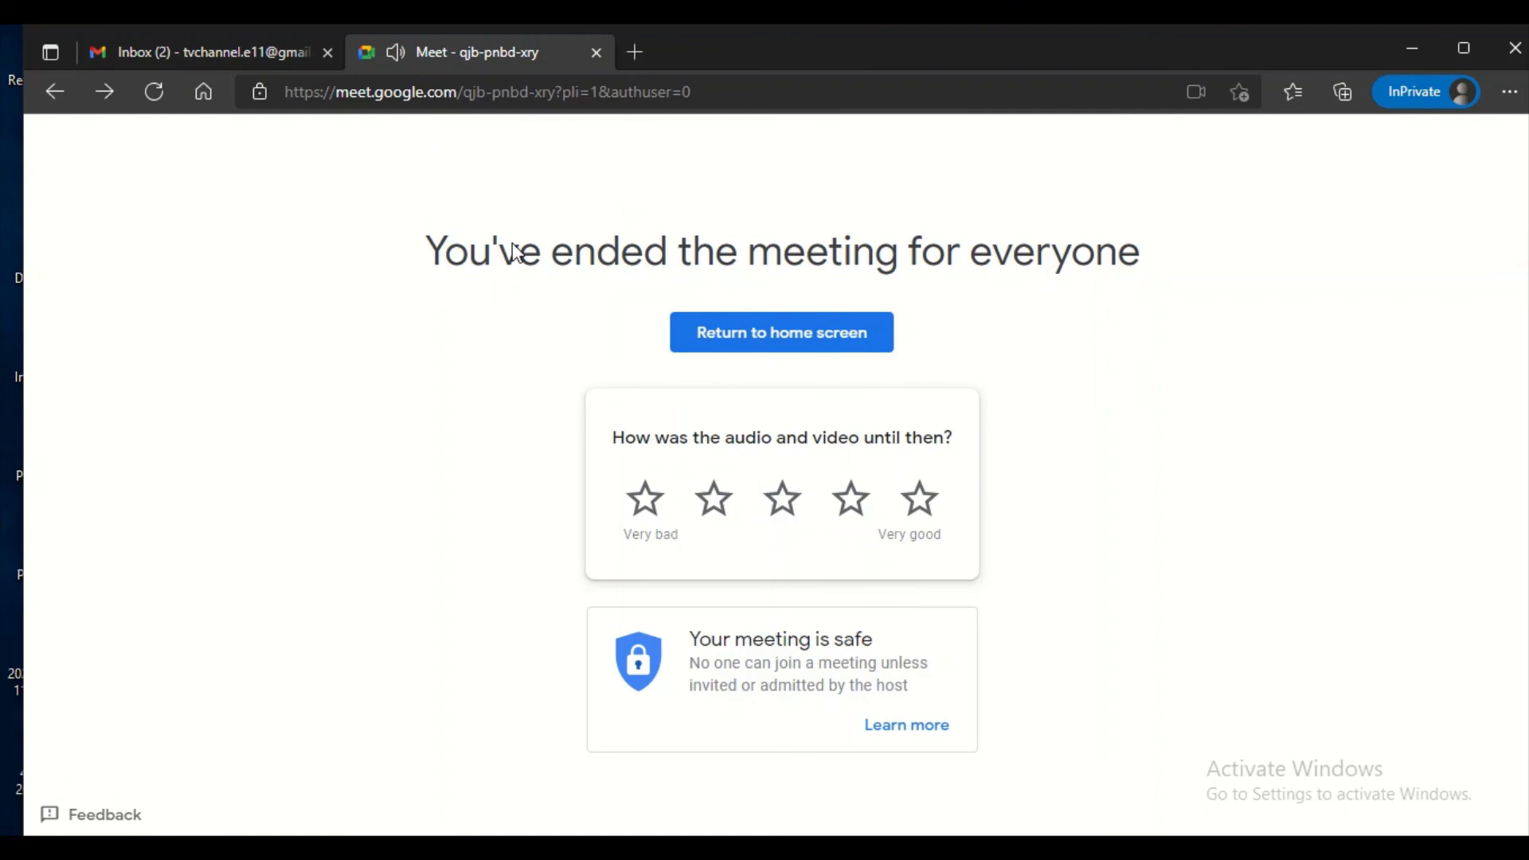
left_click(737, 339)
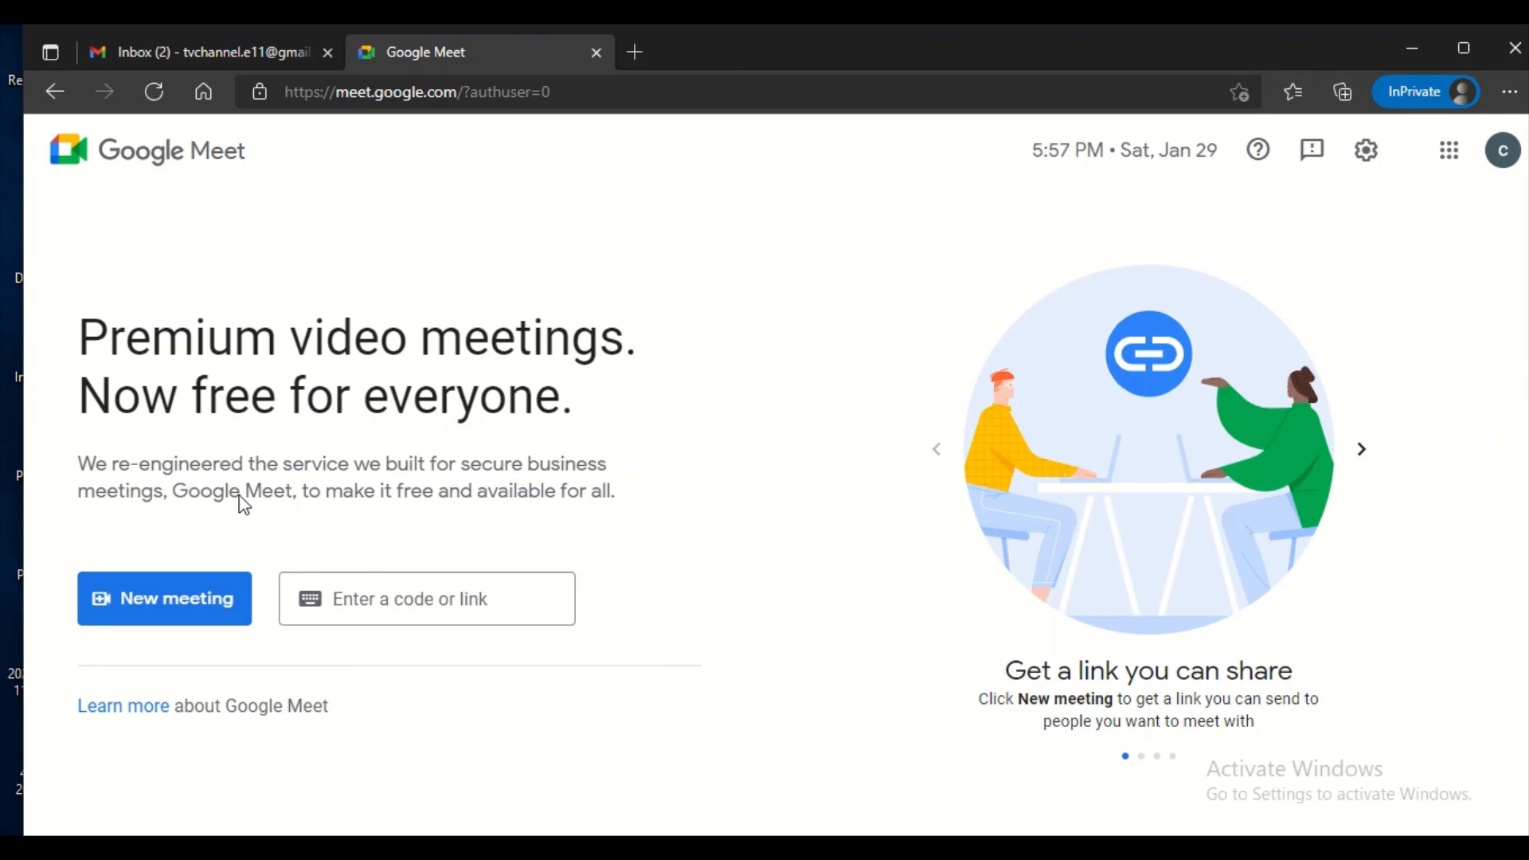
left_click(375, 595)
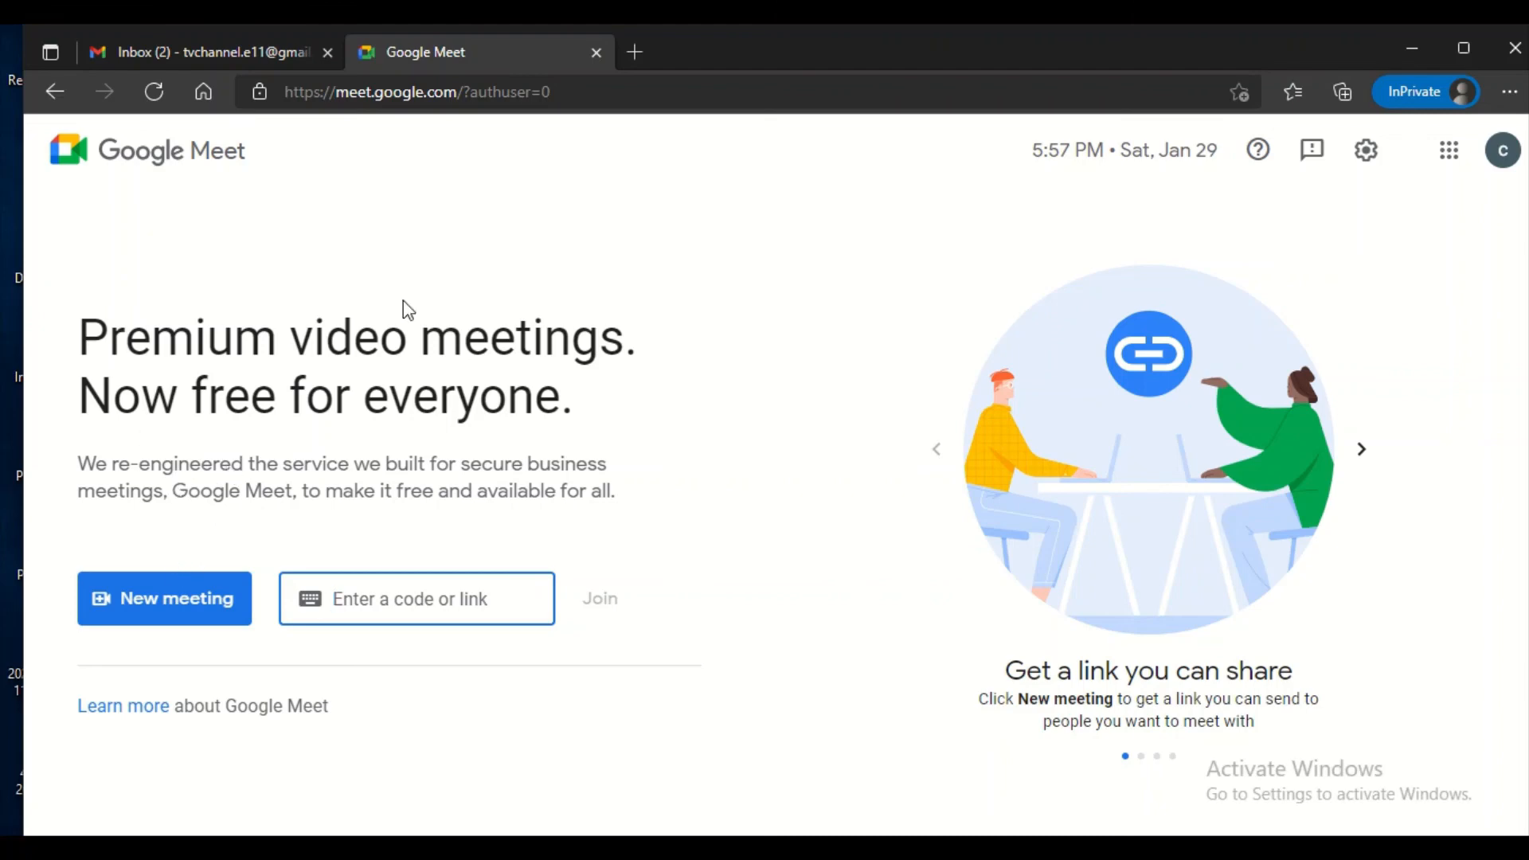
Step: Close Meet, open Google Docs from Gmail's list of Google apps and dismiss the welcome message
middle_click(444, 67)
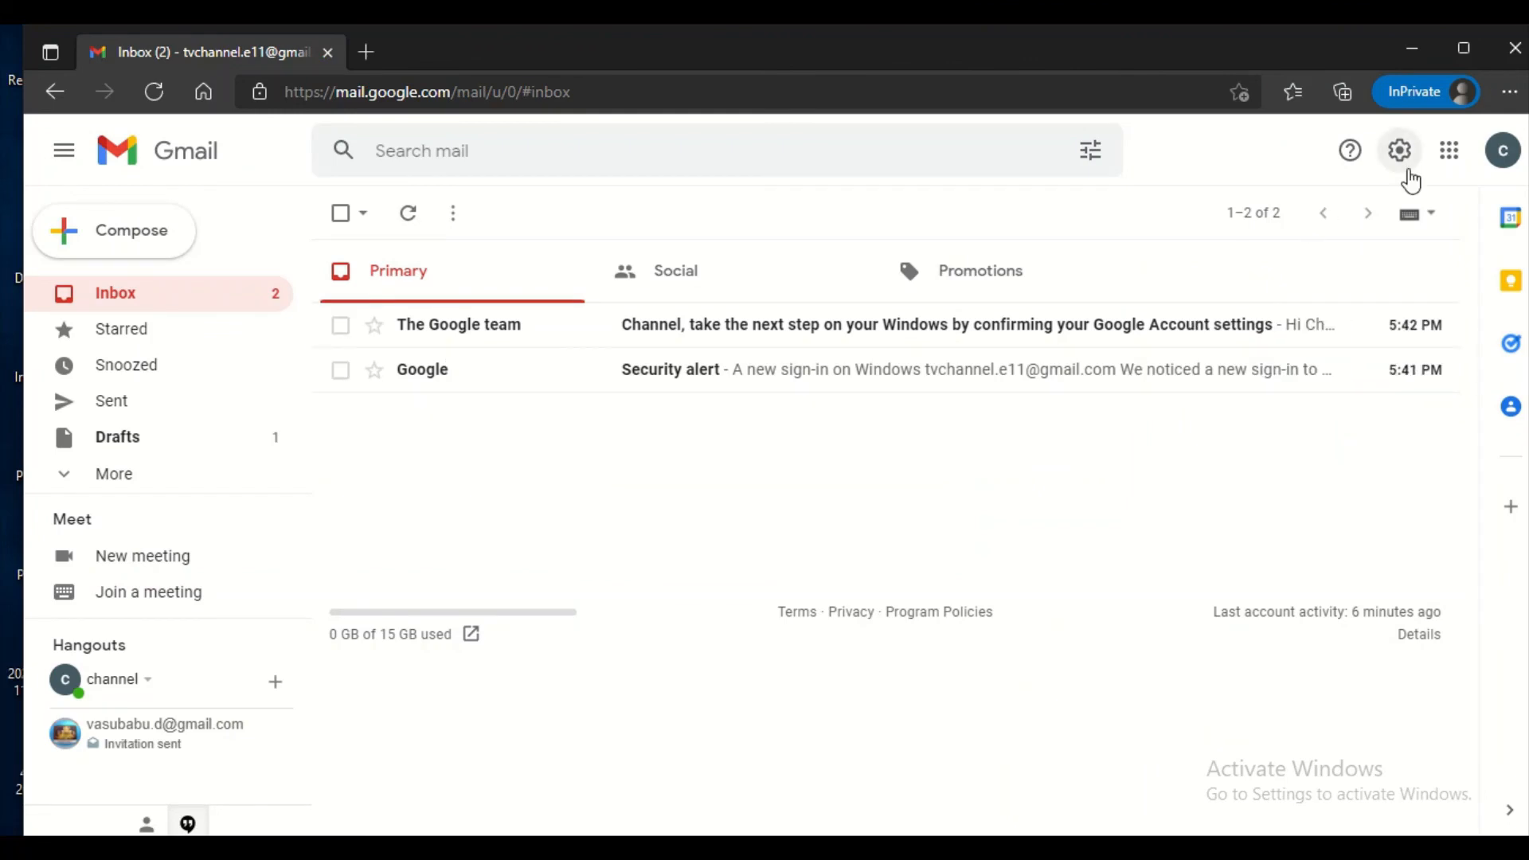
left_click(1449, 151)
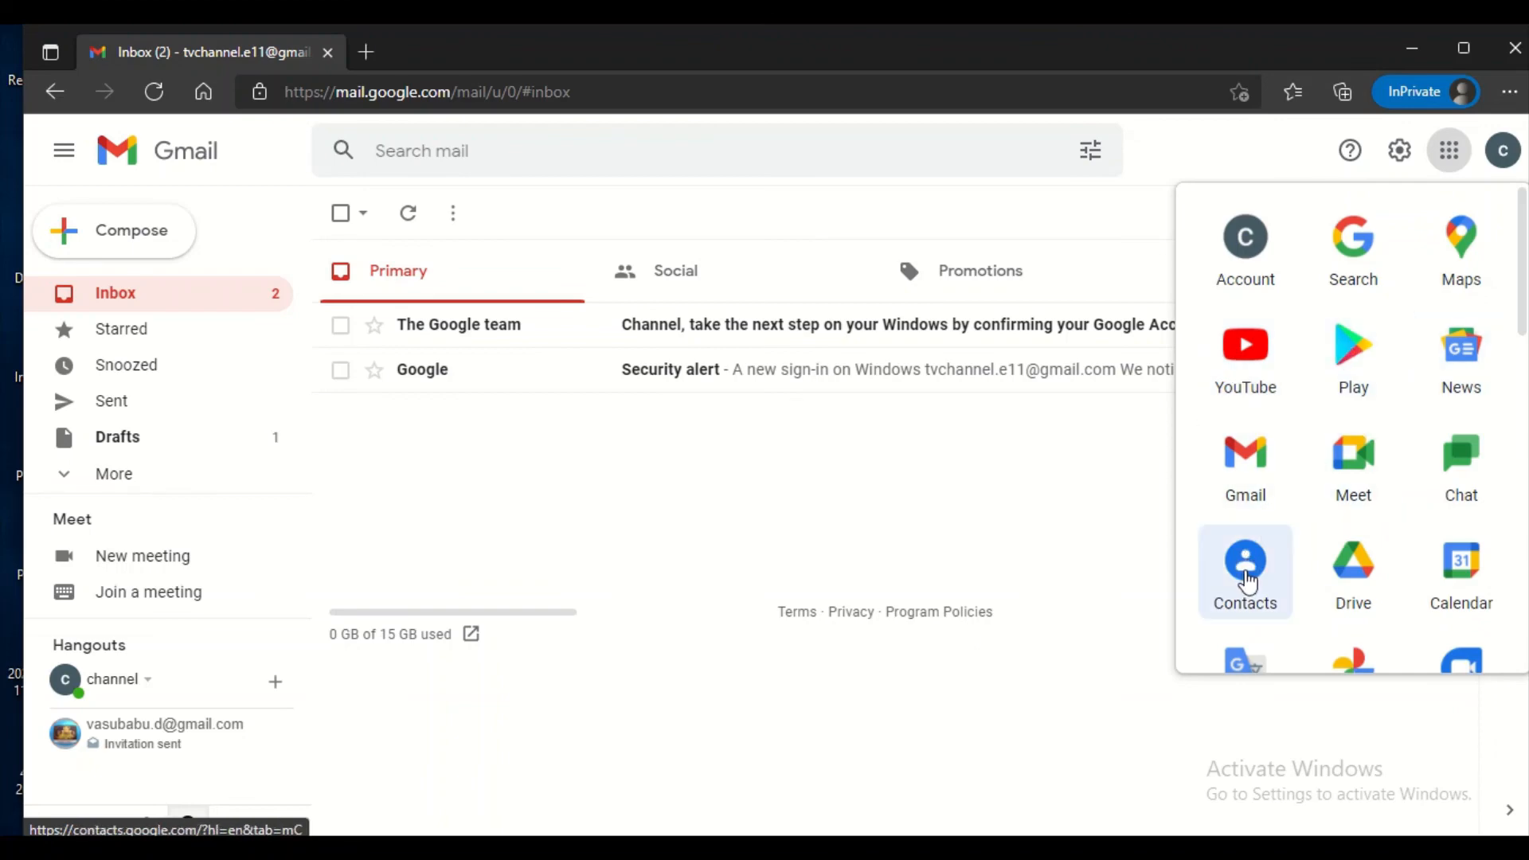
scroll(1469, 554, "down", 4)
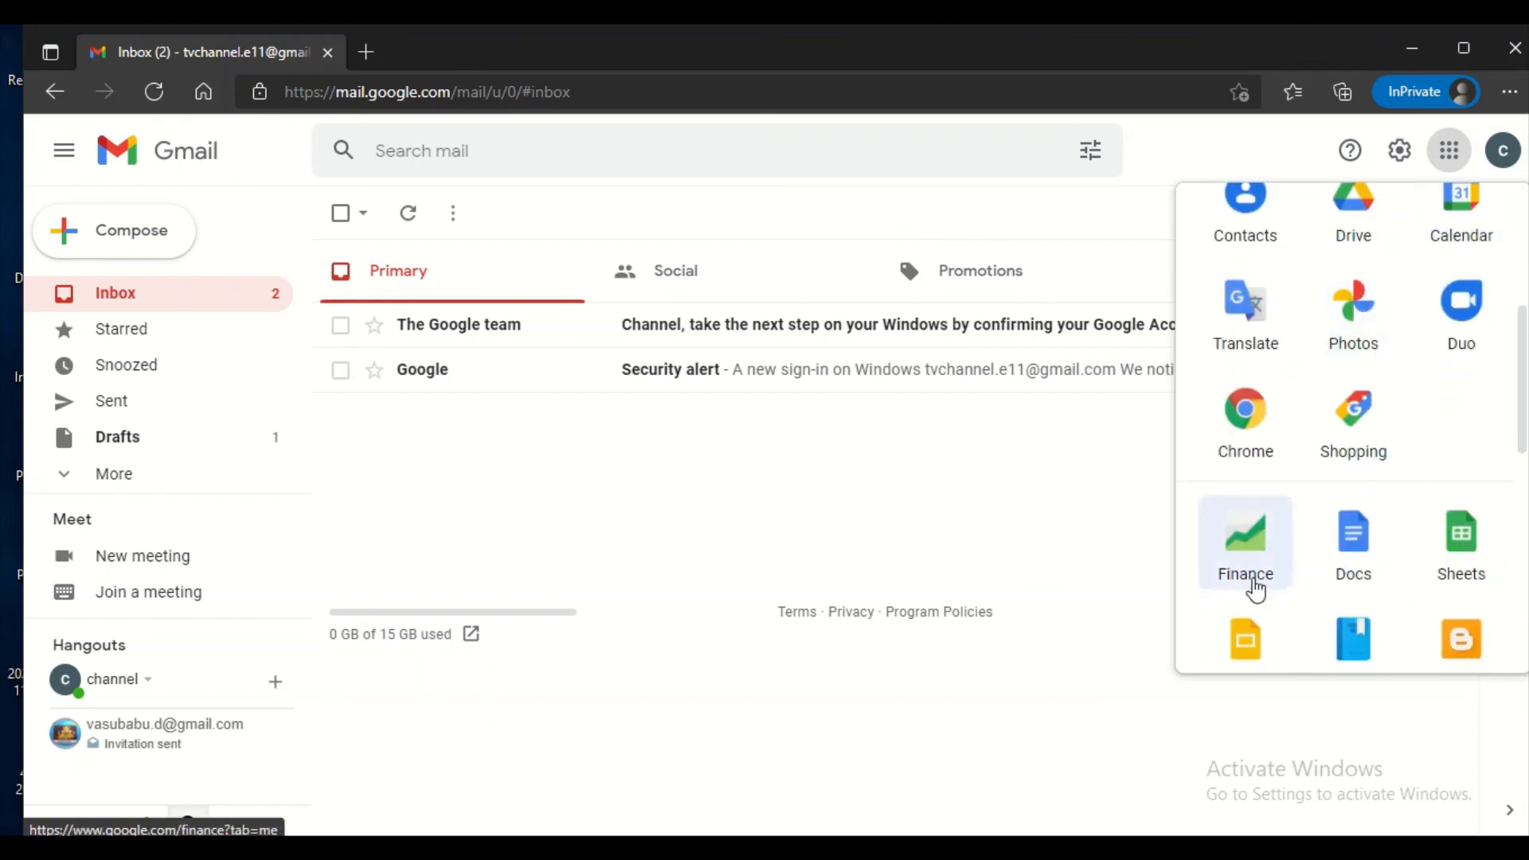
left_click(1354, 534)
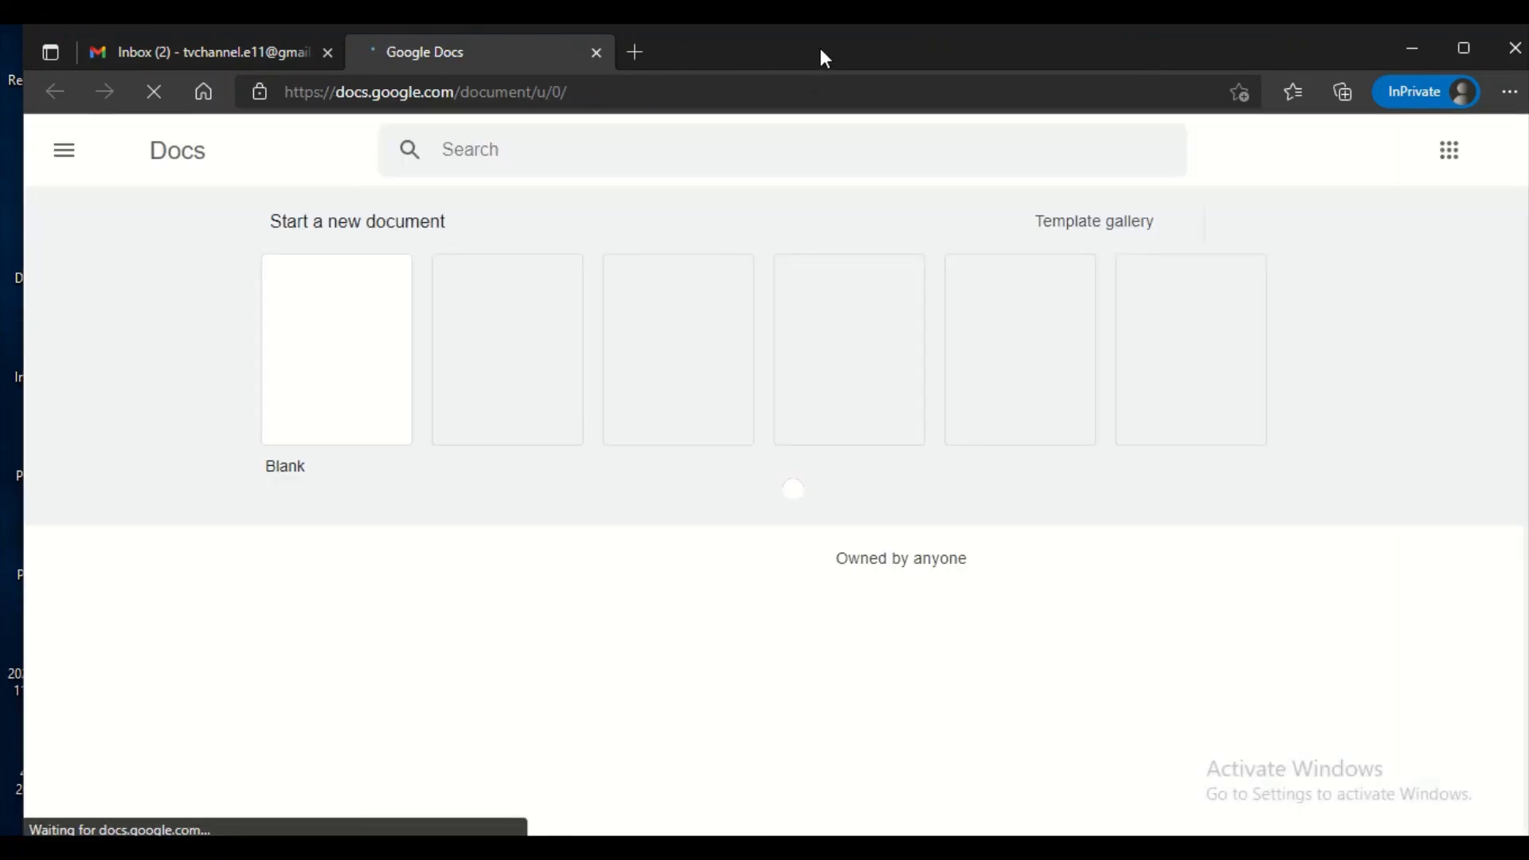
left_click_drag(825, 59, 826, 171)
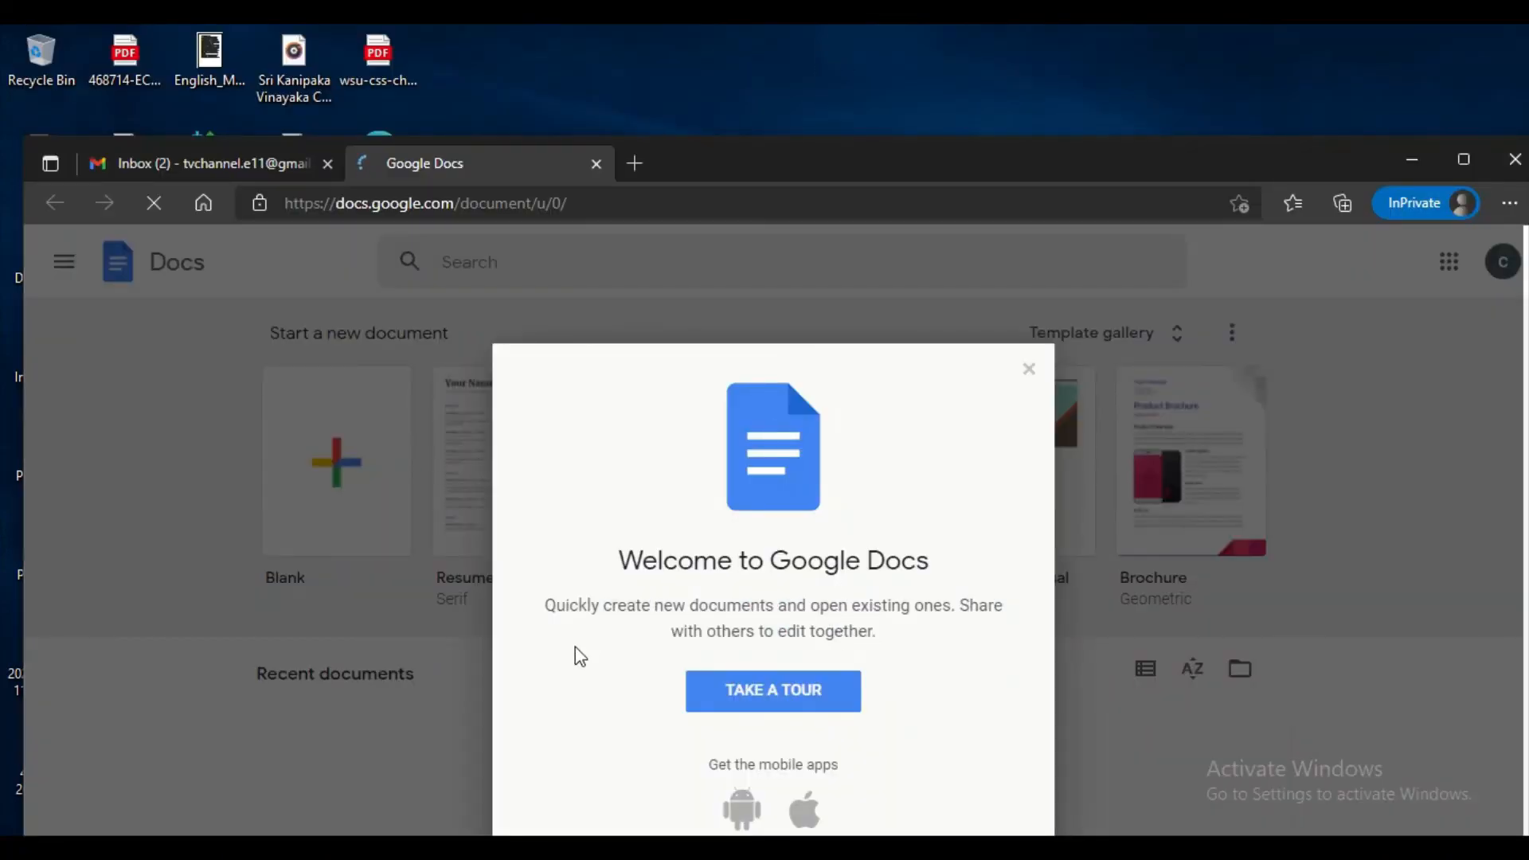
left_click(1032, 370)
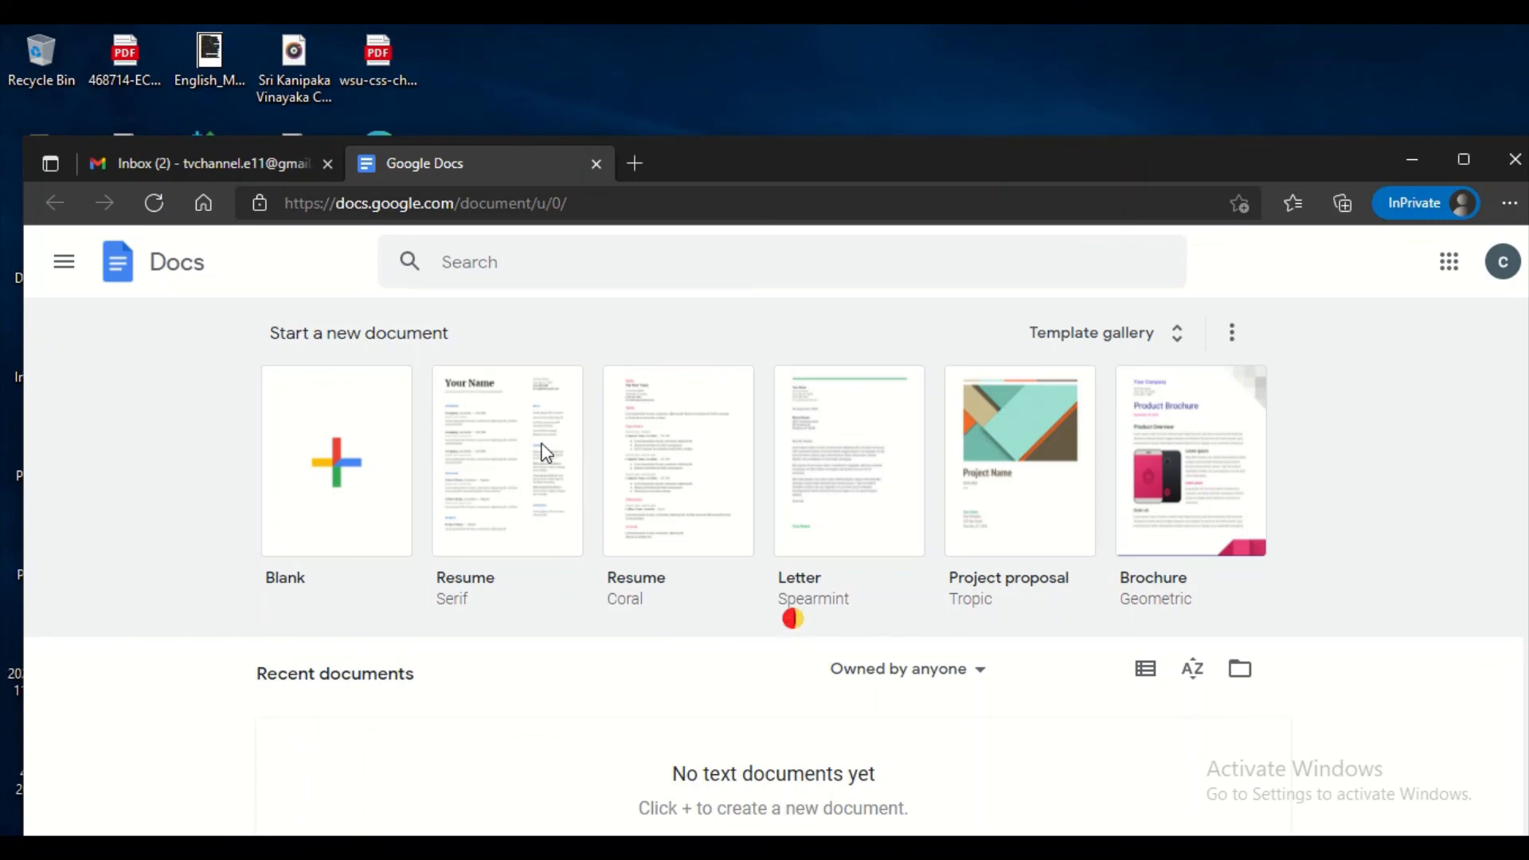
Step: Maximize the browser window, create a document from the Resume Serif template, and close it to return to Gmail
double_click(739, 165)
left_click(486, 328)
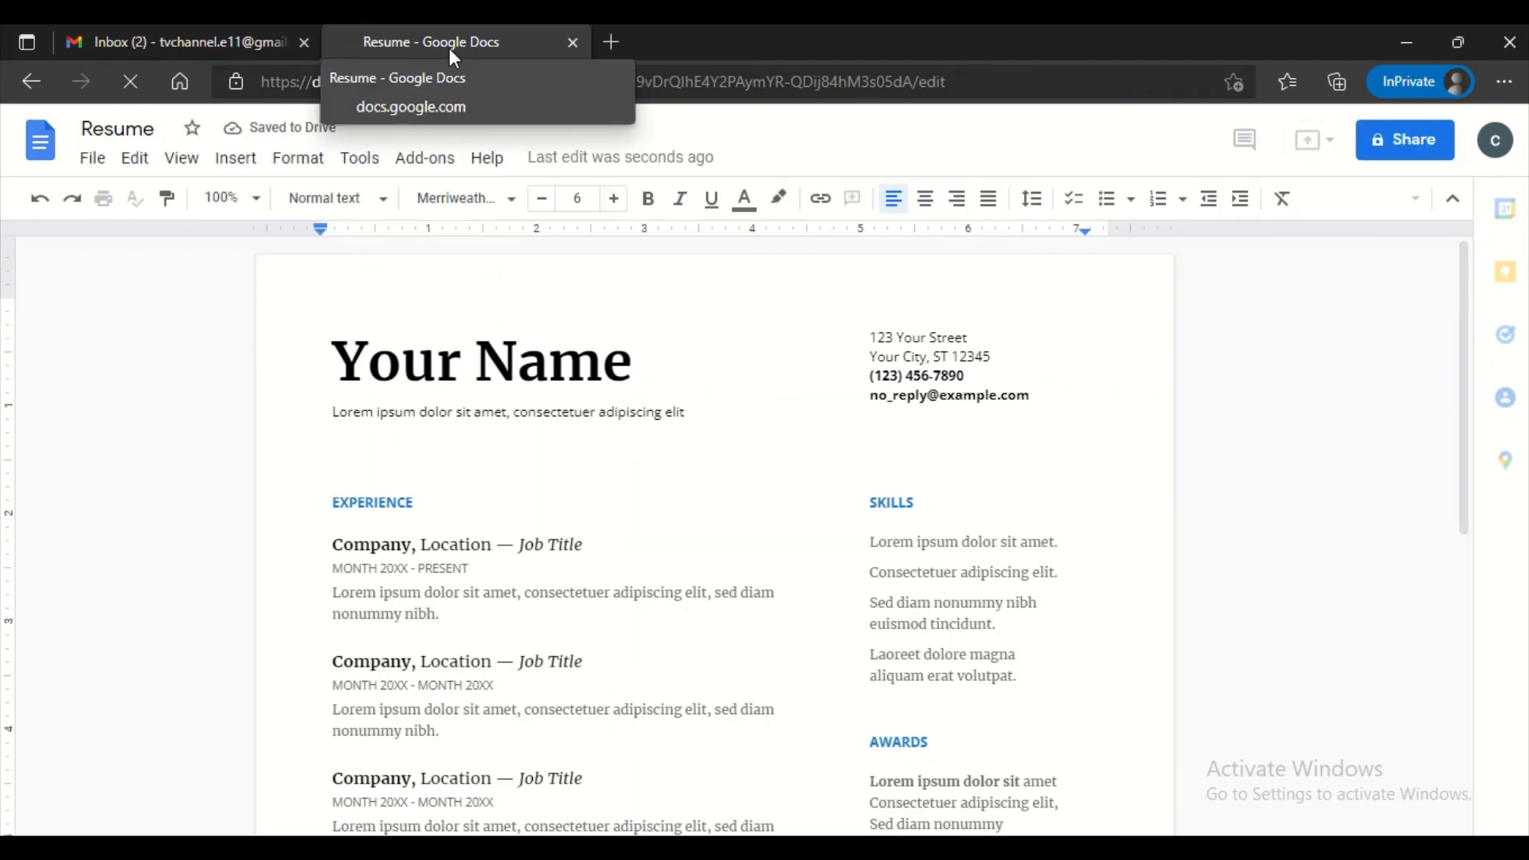
key("ctrl+w")
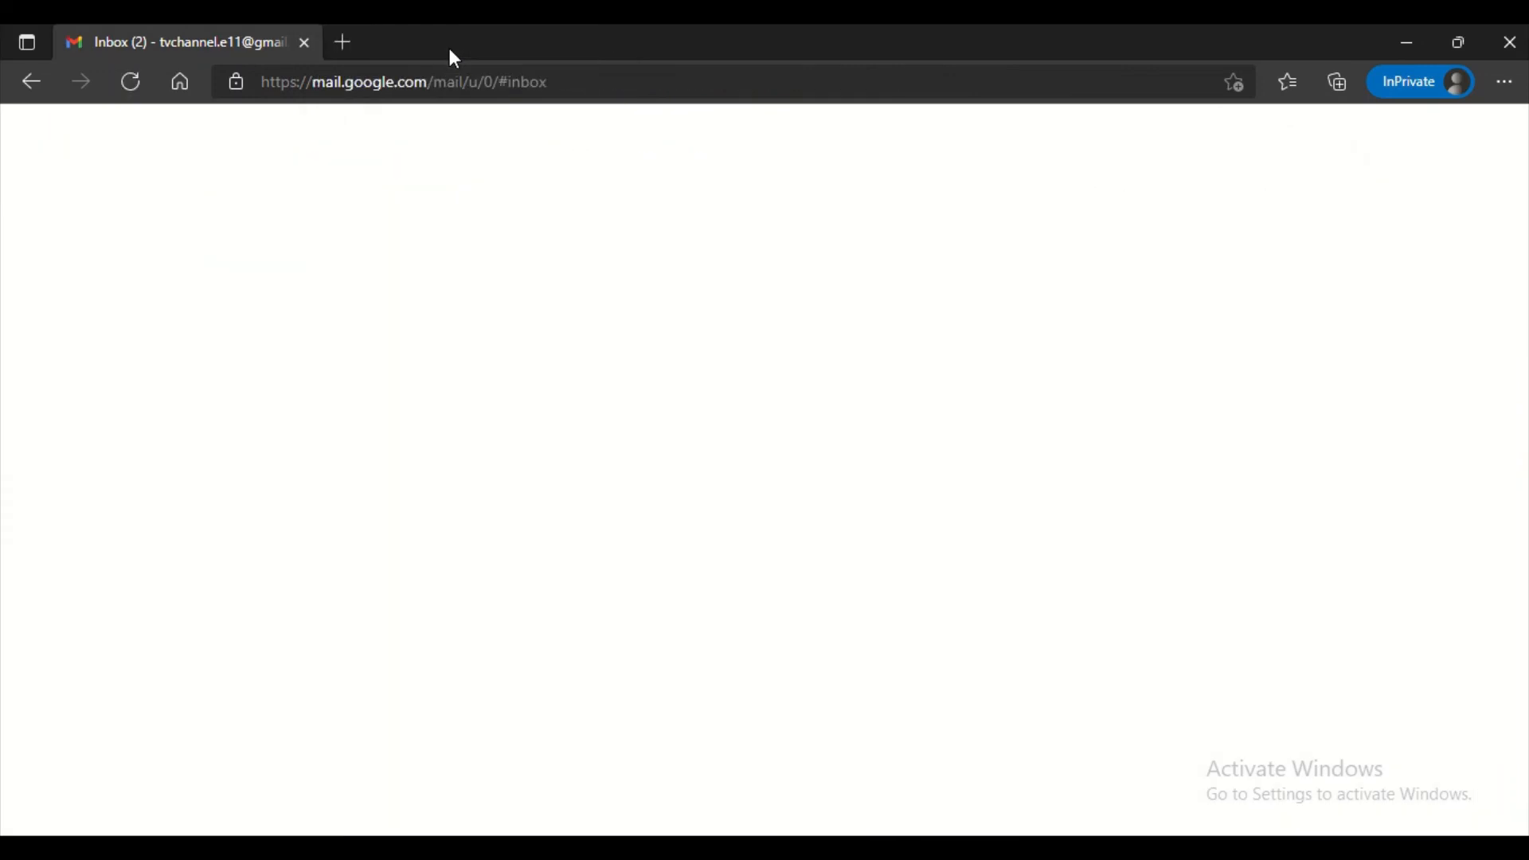
Step: Look through Gmail's list of Google apps, from Account down to Podcasts, and close the list without opening any app
left_click(1435, 157)
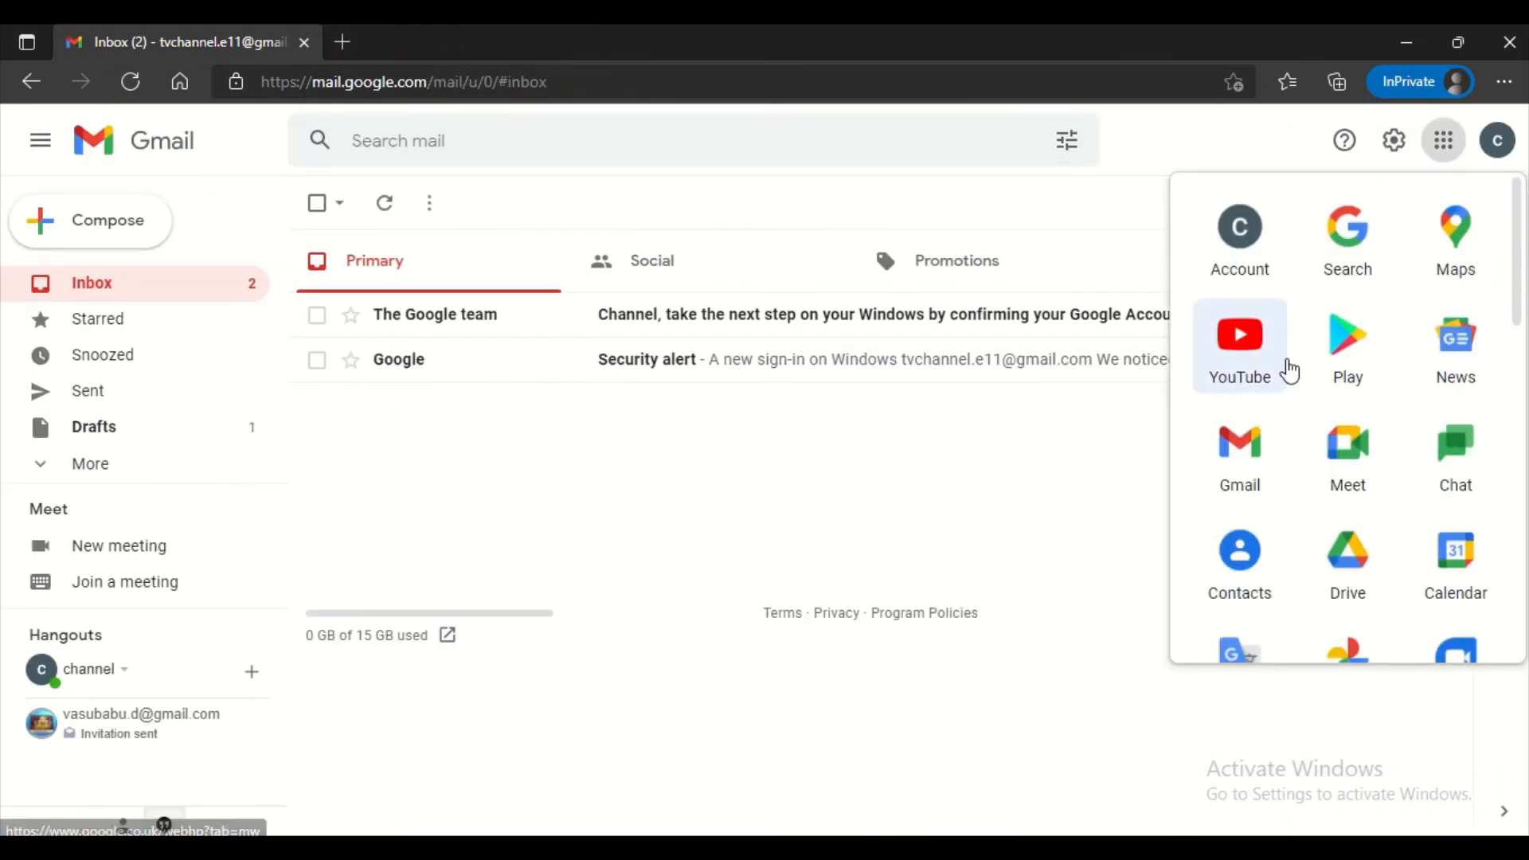
scroll(1297, 414, "down", 5)
scroll(1297, 413, "down", 5)
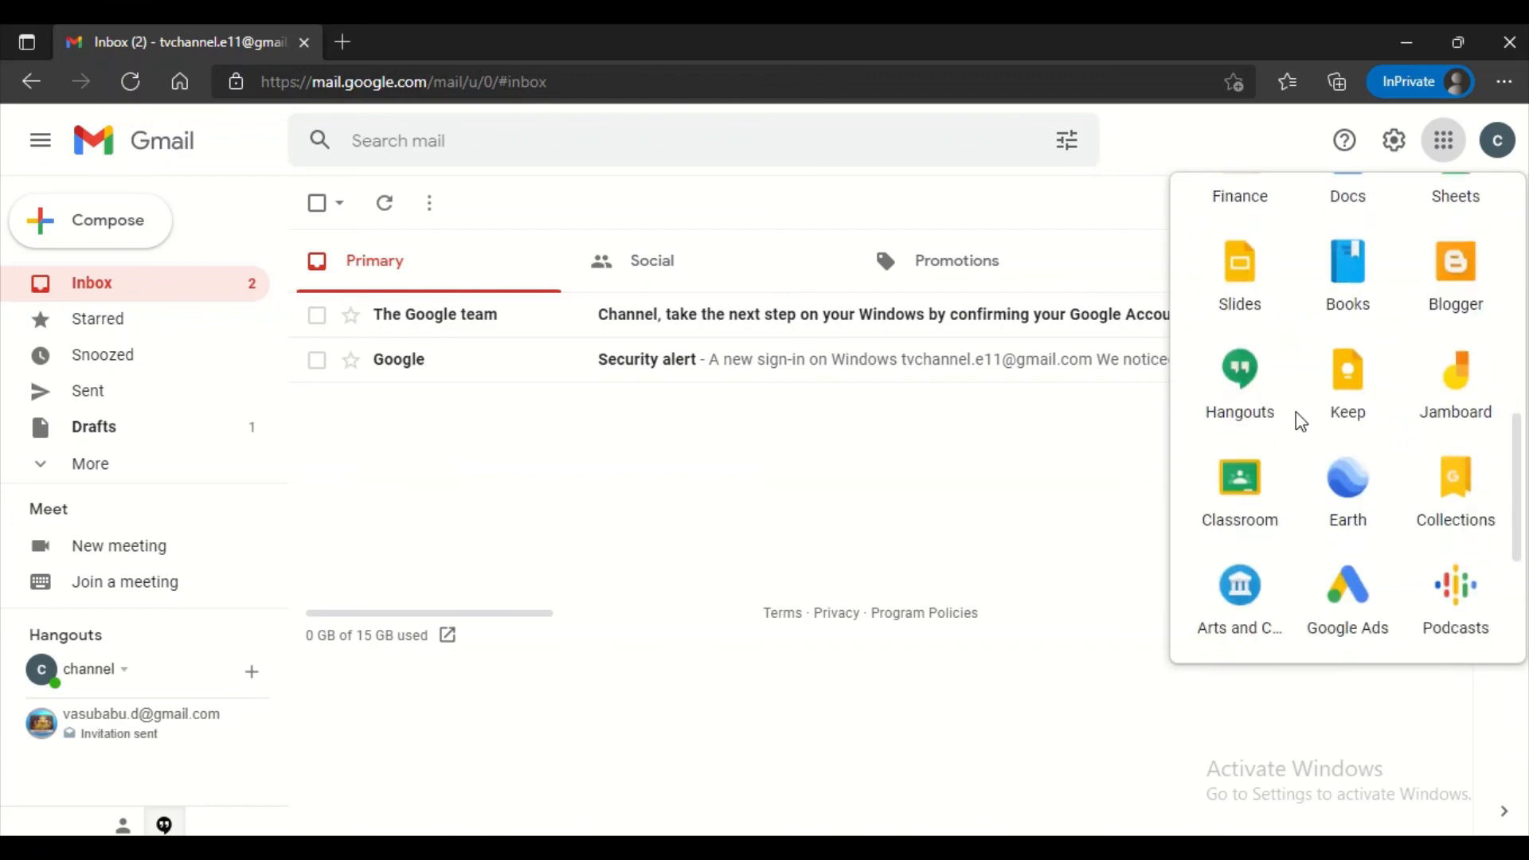
left_click(833, 488)
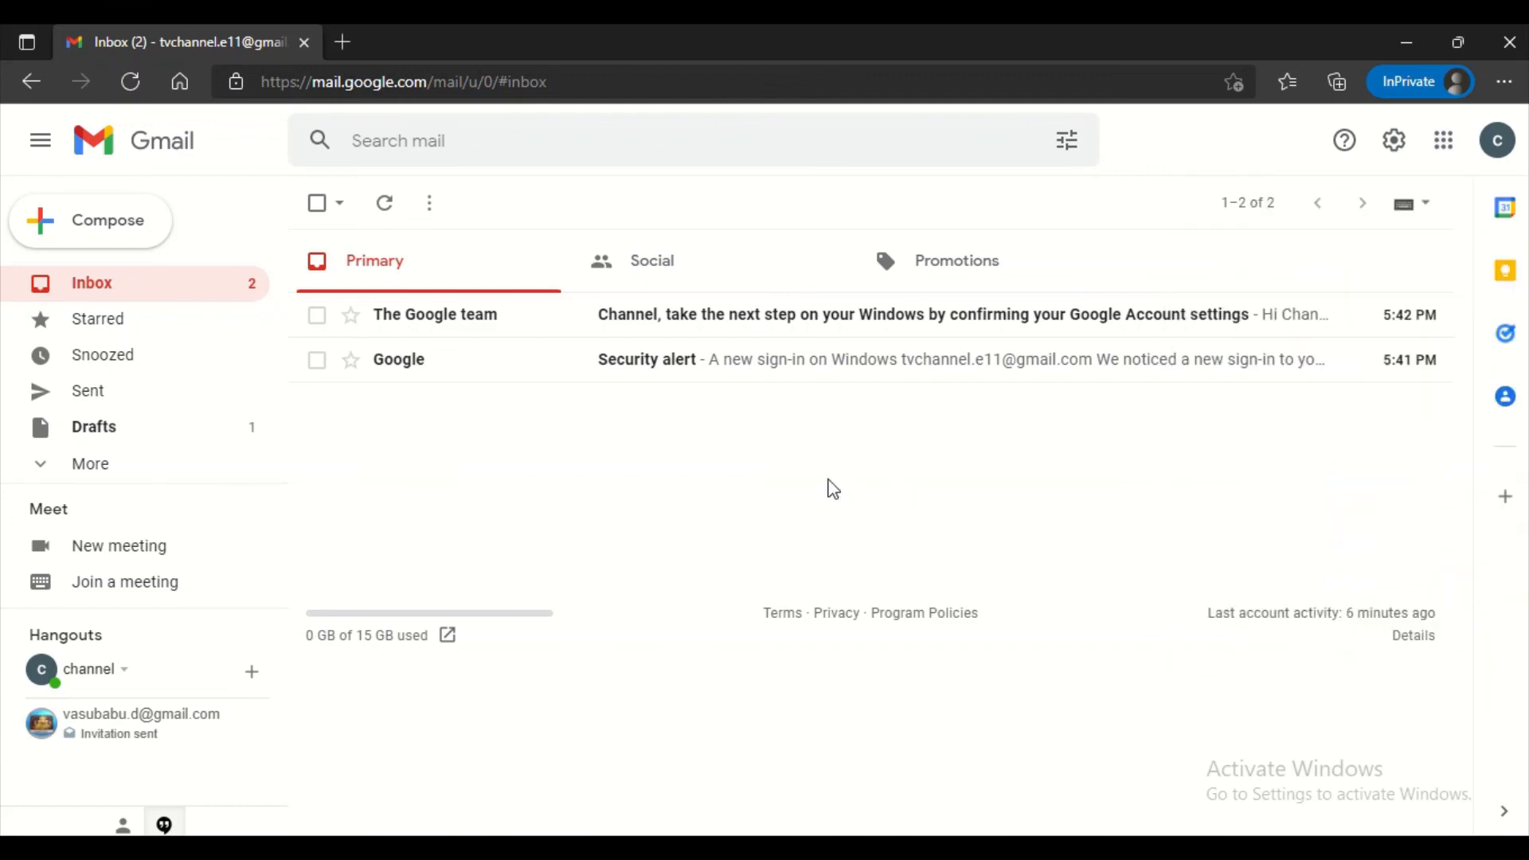
left_click(1447, 155)
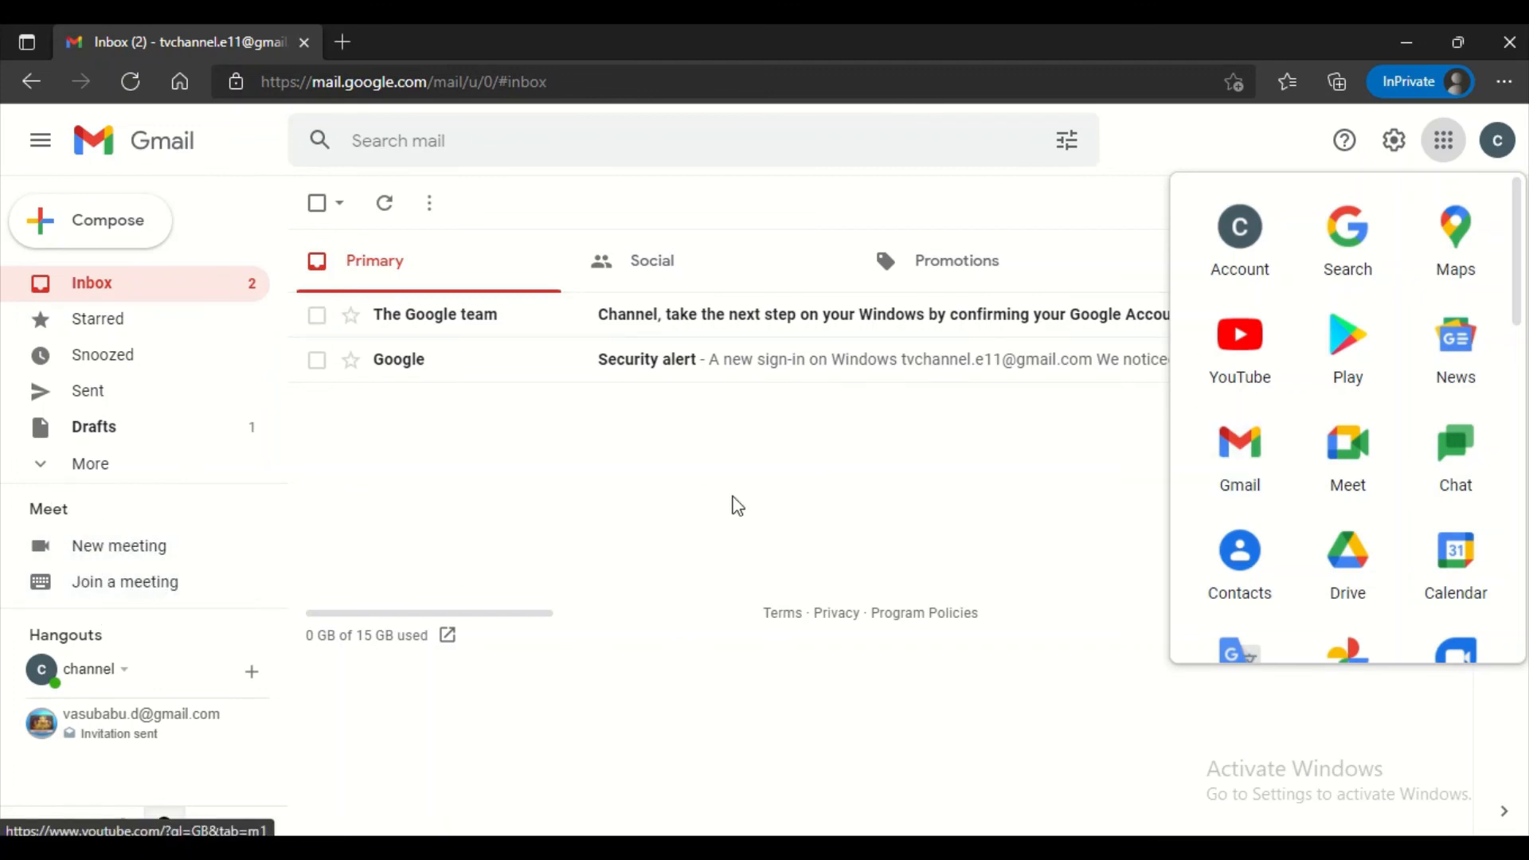
left_click(319, 488)
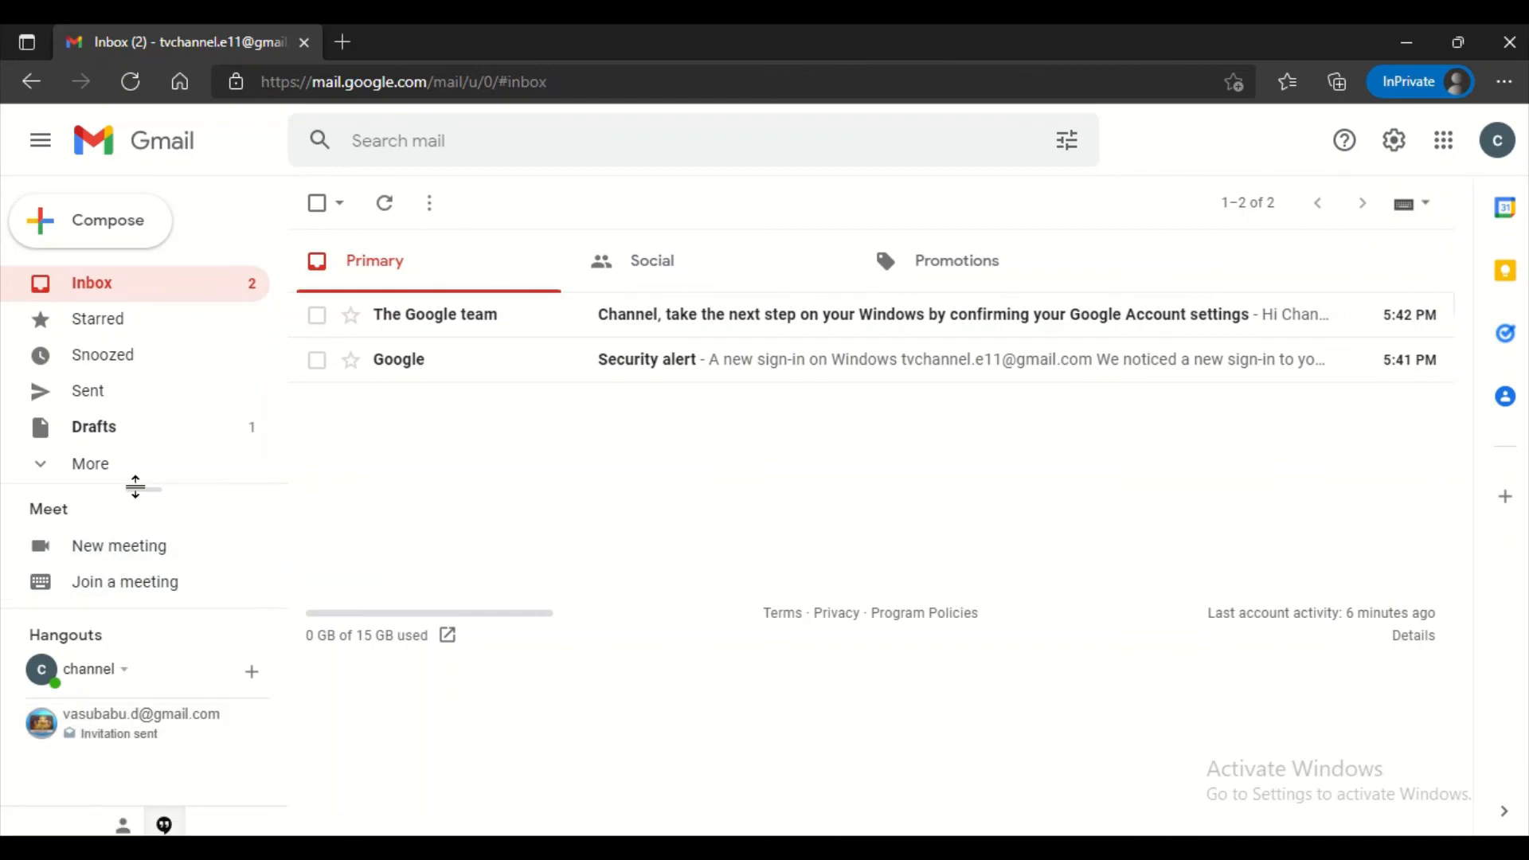
Step: Enlarge the mail folder section above Meet and expand the folder list to show more folders
left_click_drag(136, 488, 125, 629)
left_click(125, 630)
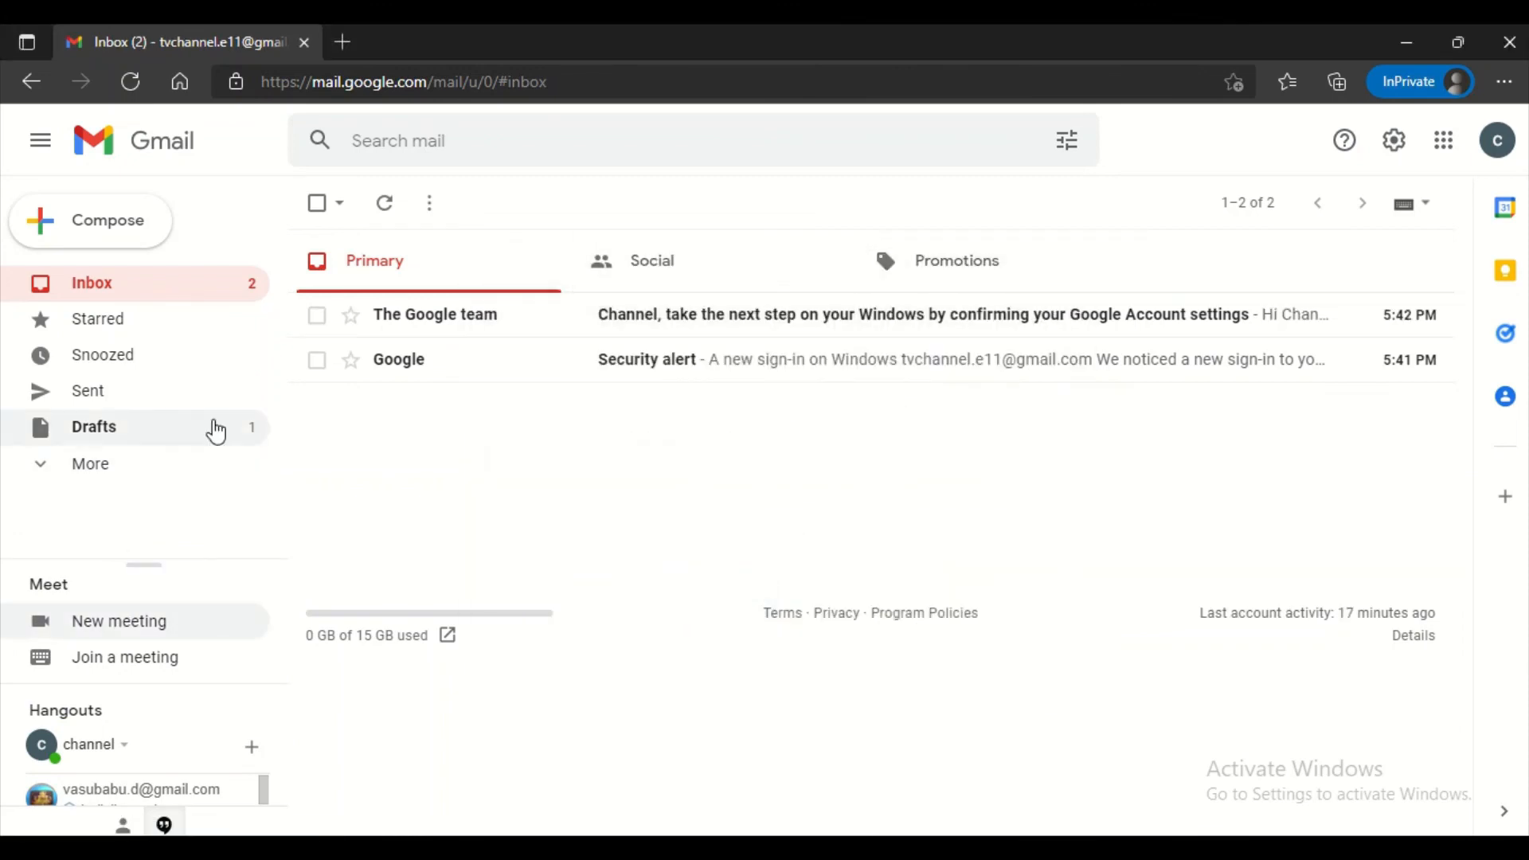
left_click(94, 469)
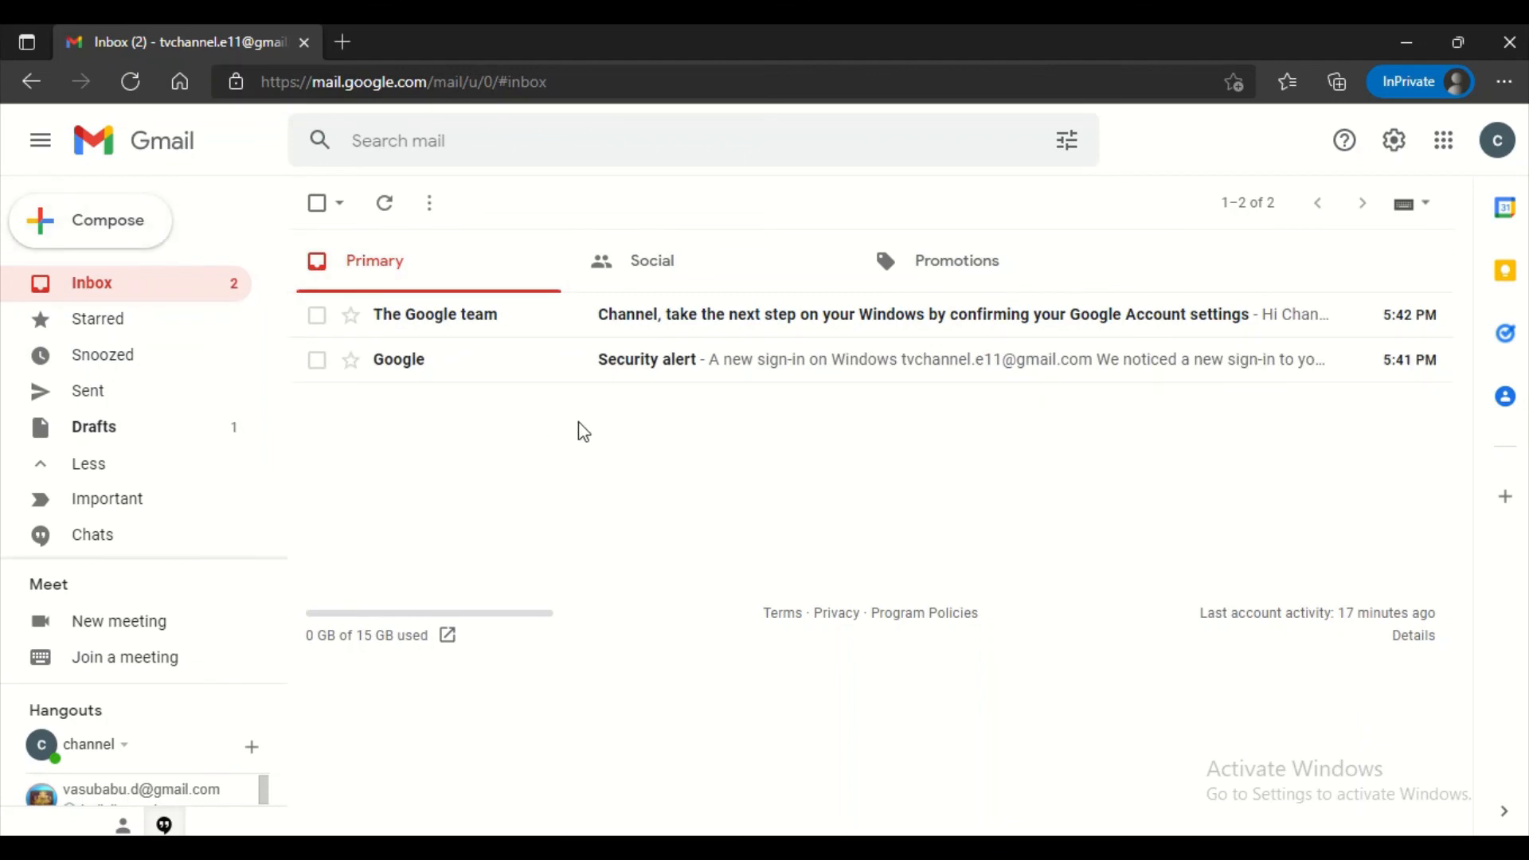
mouse_move(583, 34)
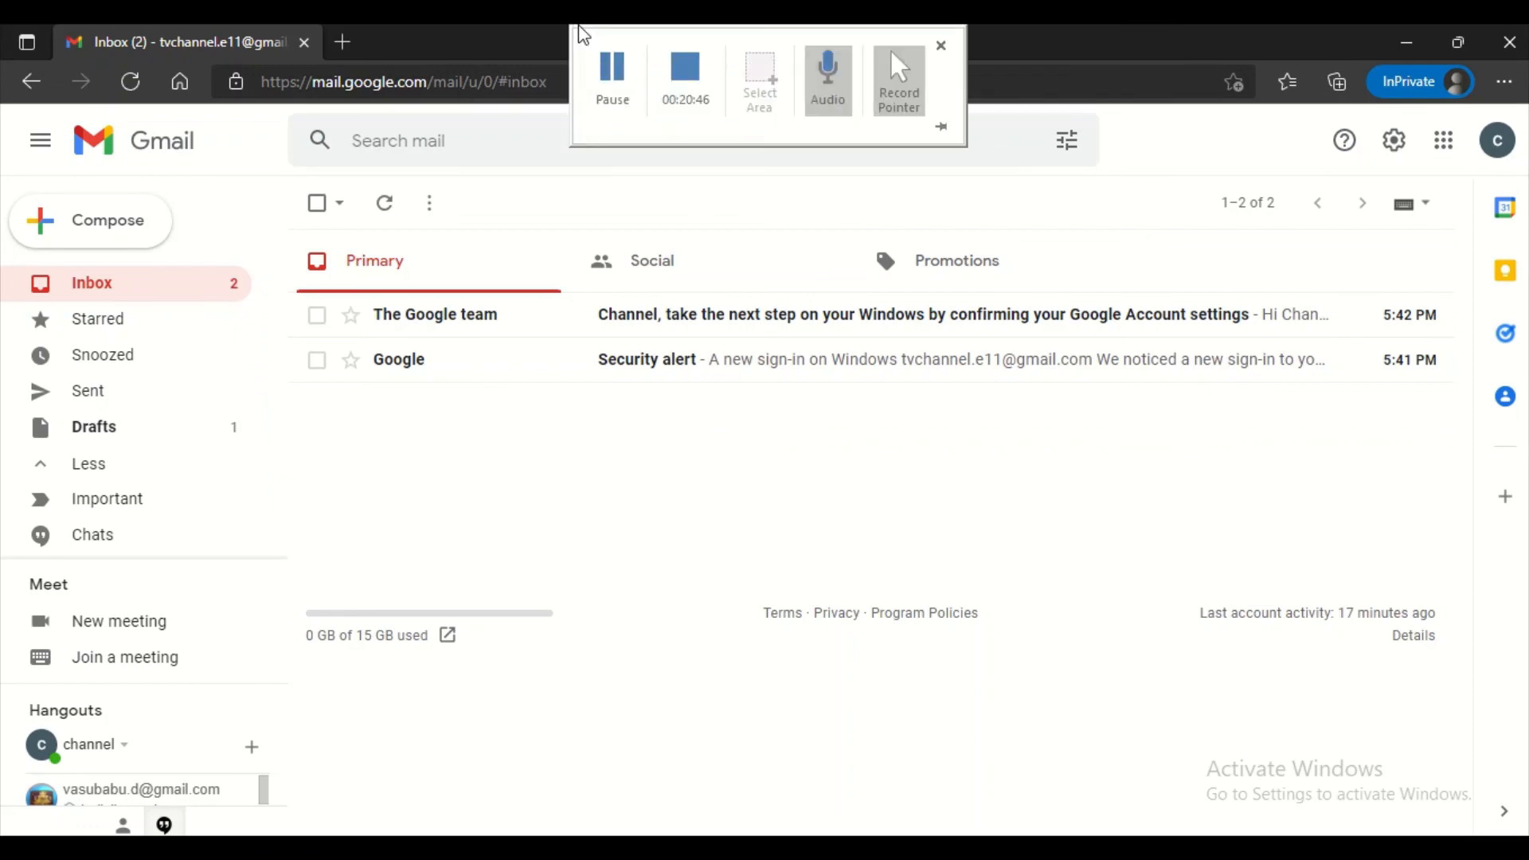
left_click(685, 71)
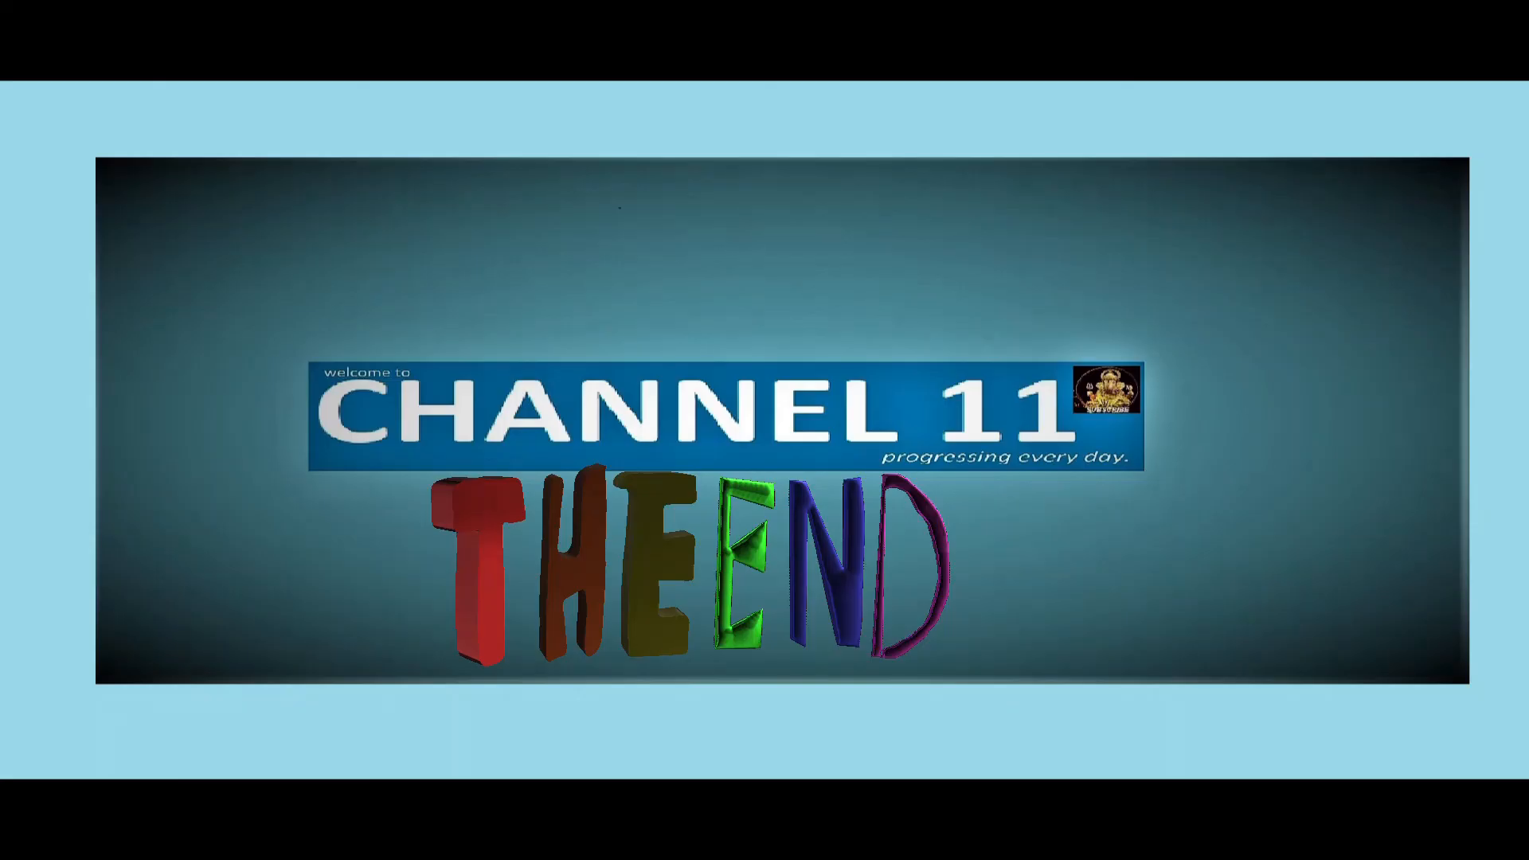